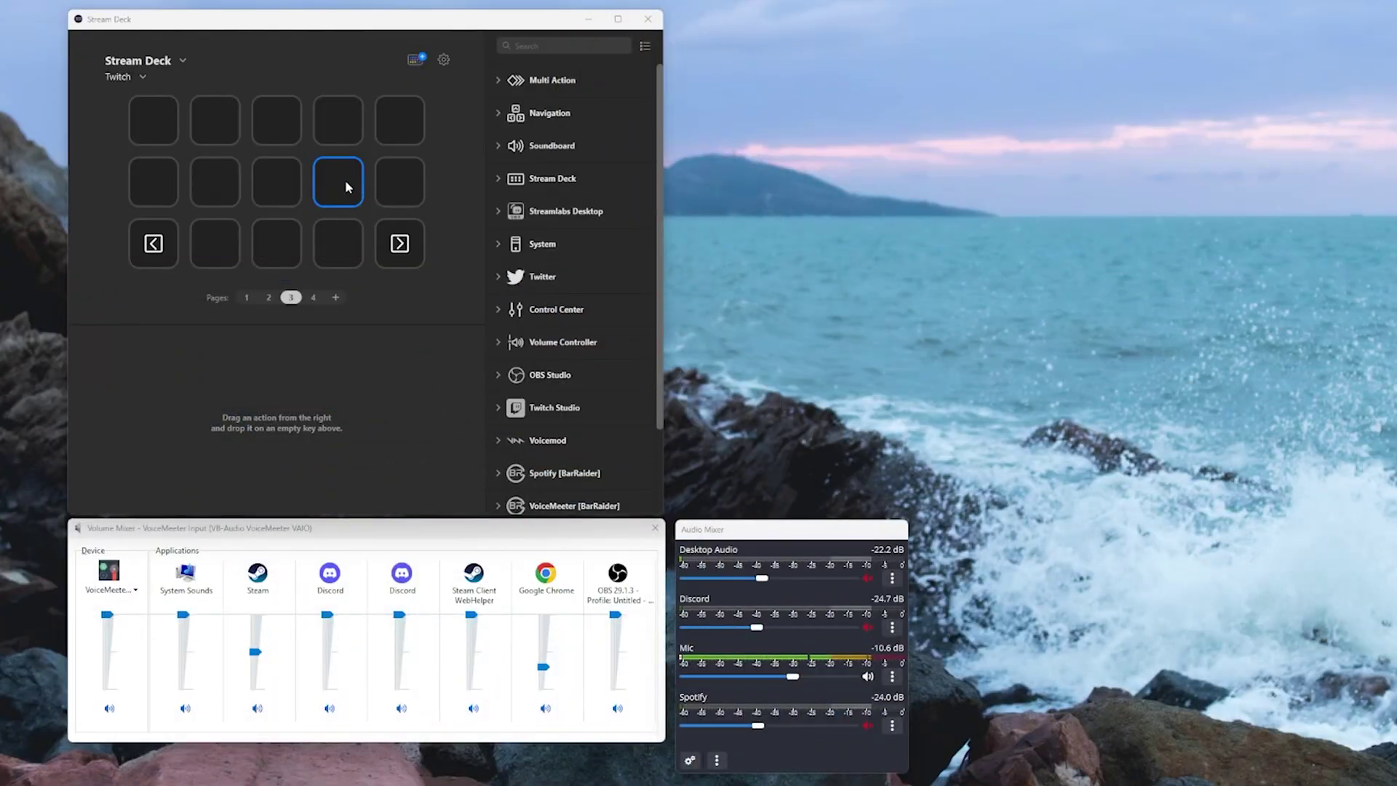
Step: Turn the empty page-3 key into a folder with a library icon and open it
right_click(346, 187)
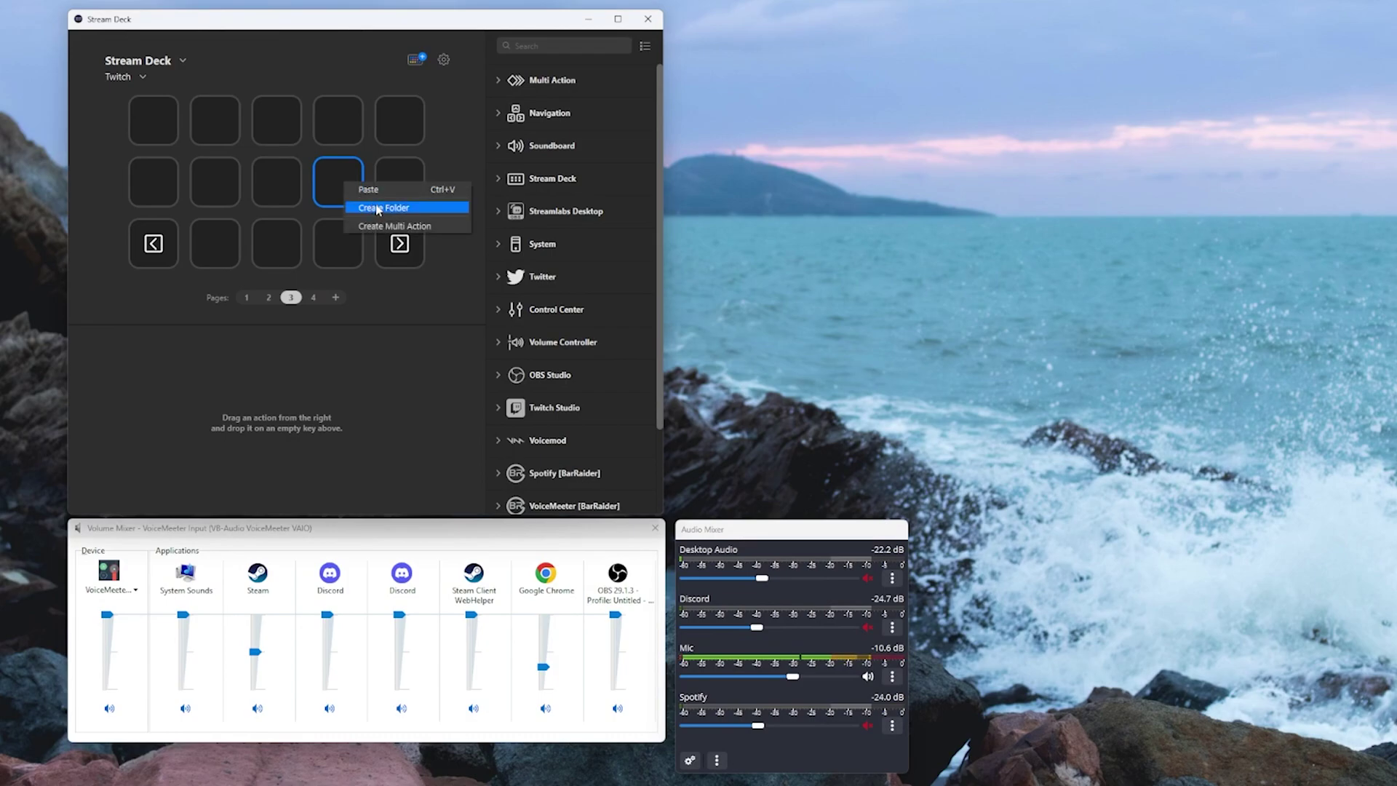
click(377, 209)
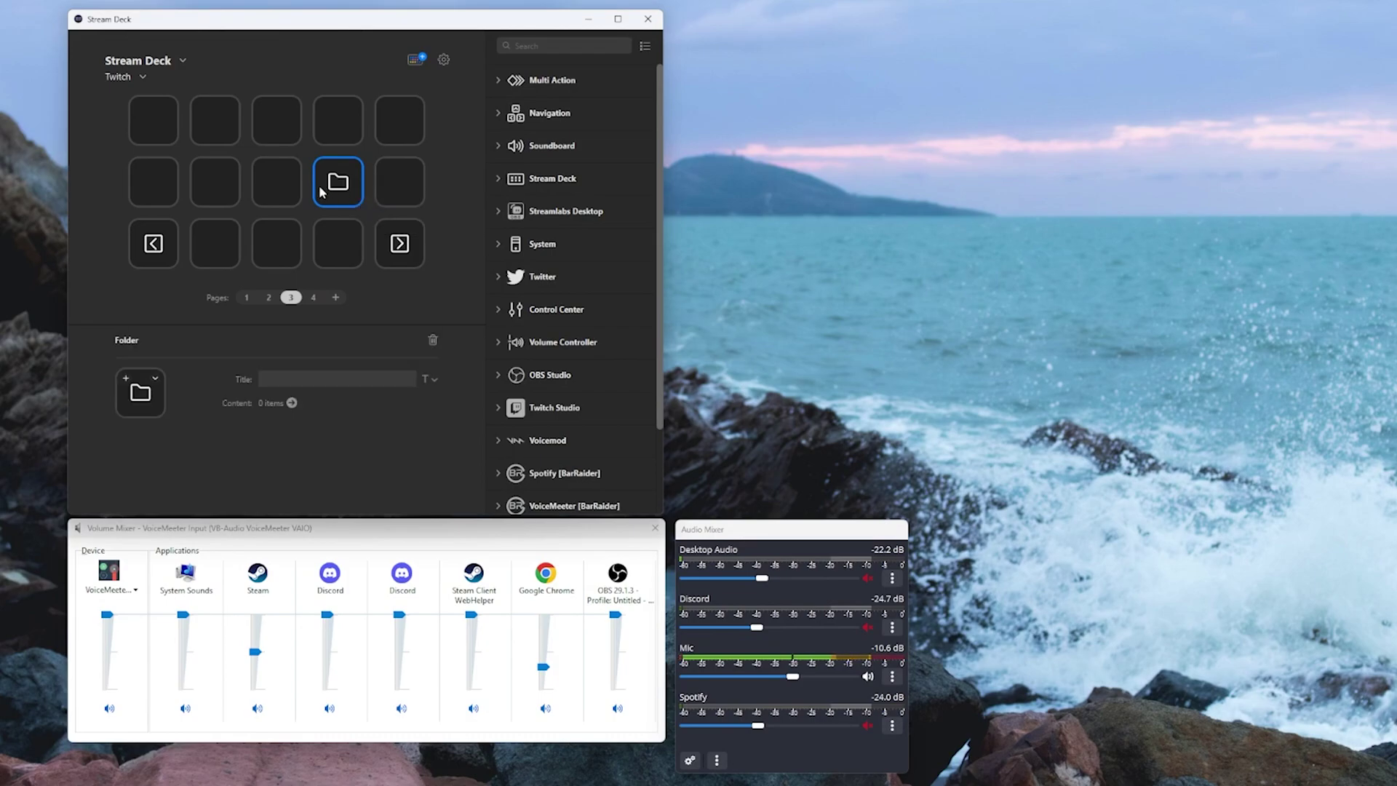
click(130, 384)
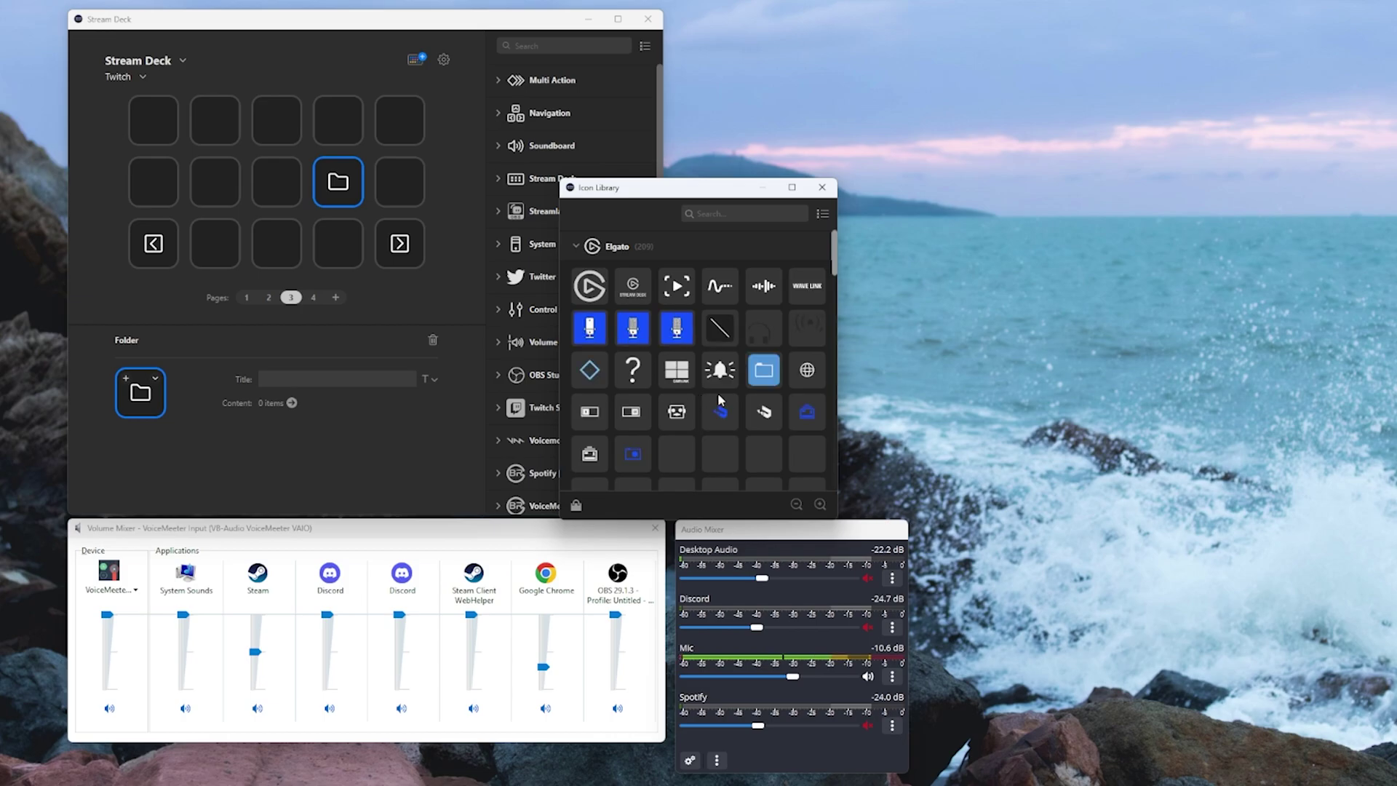
scroll(742, 408, down, 3)
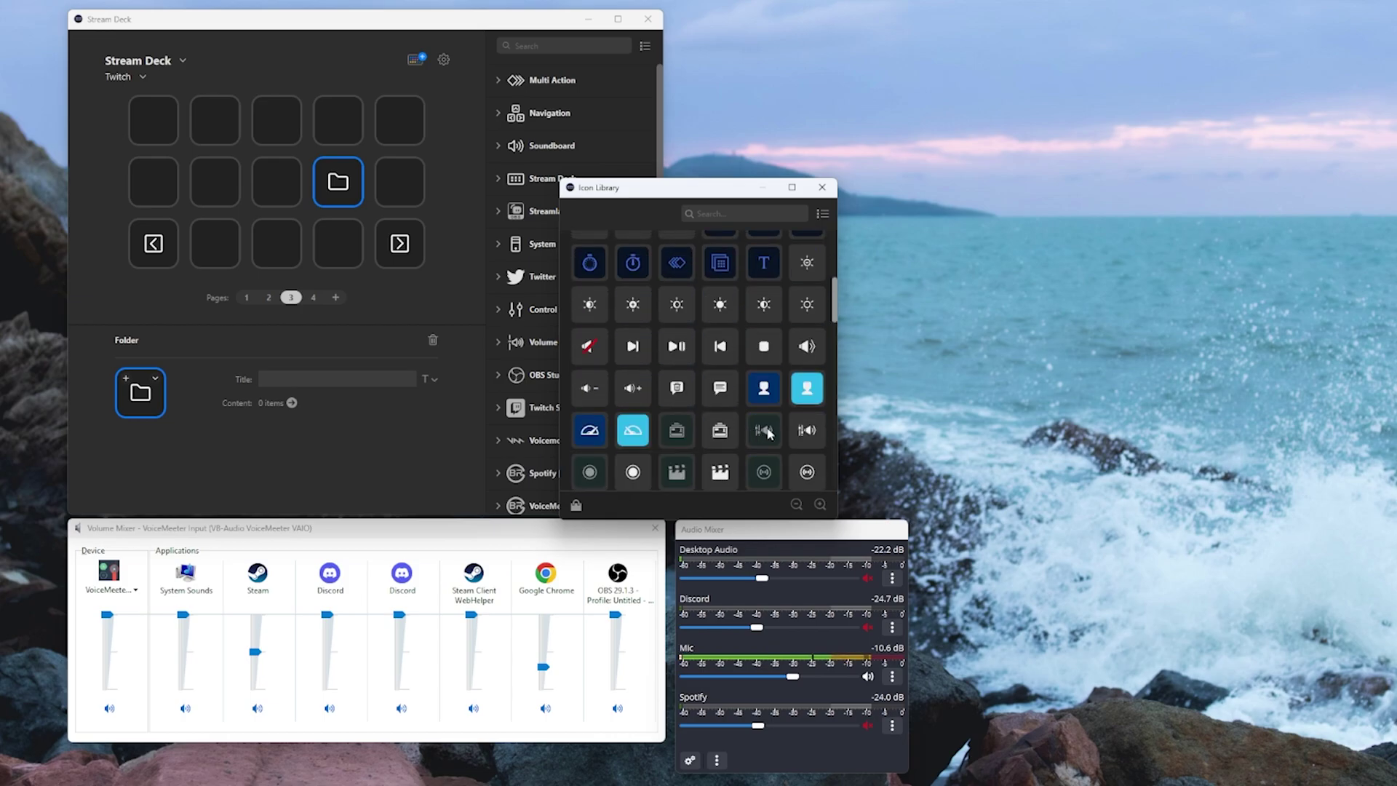
click(768, 432)
click(822, 187)
double_click(341, 192)
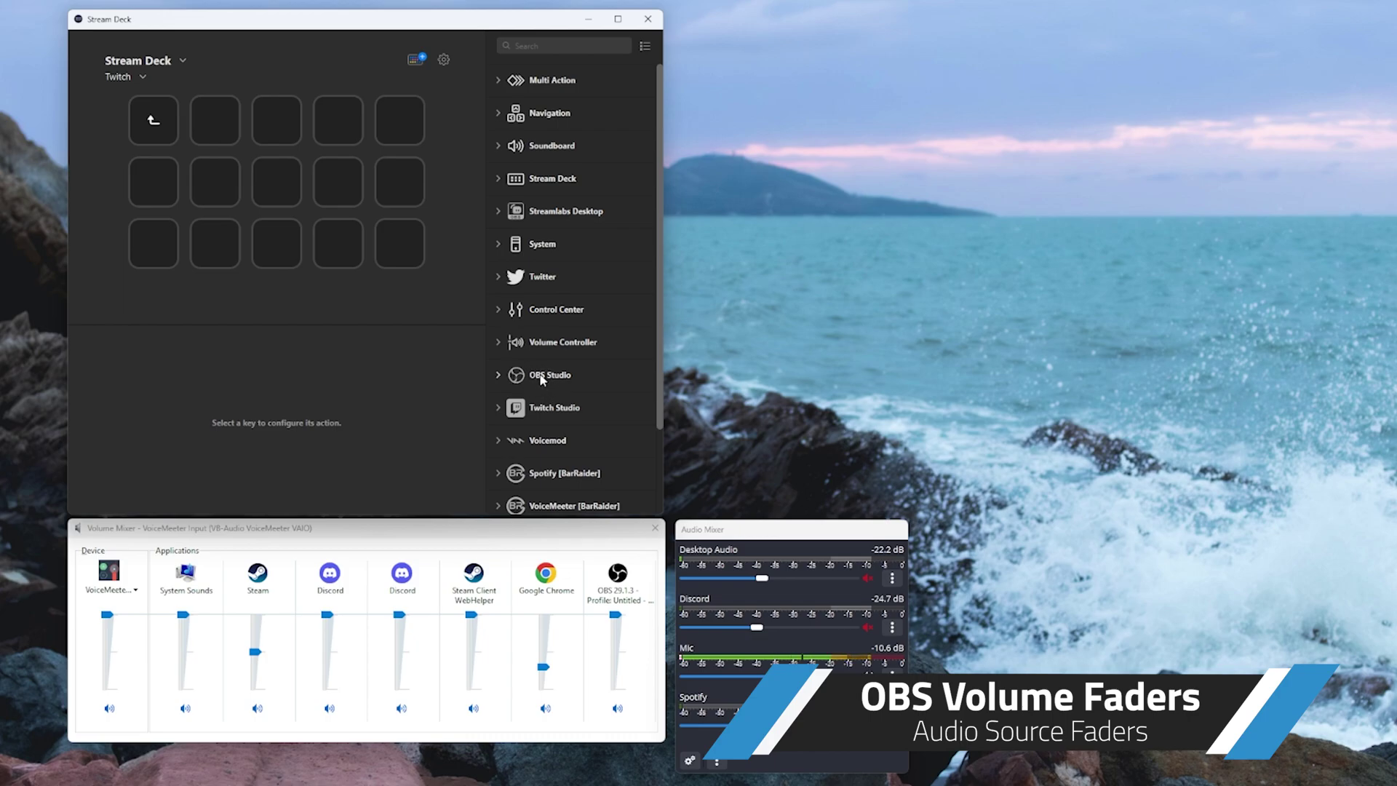
Step: Look over the installed plugins in the Store's Plugins list, then close the Store
click(416, 64)
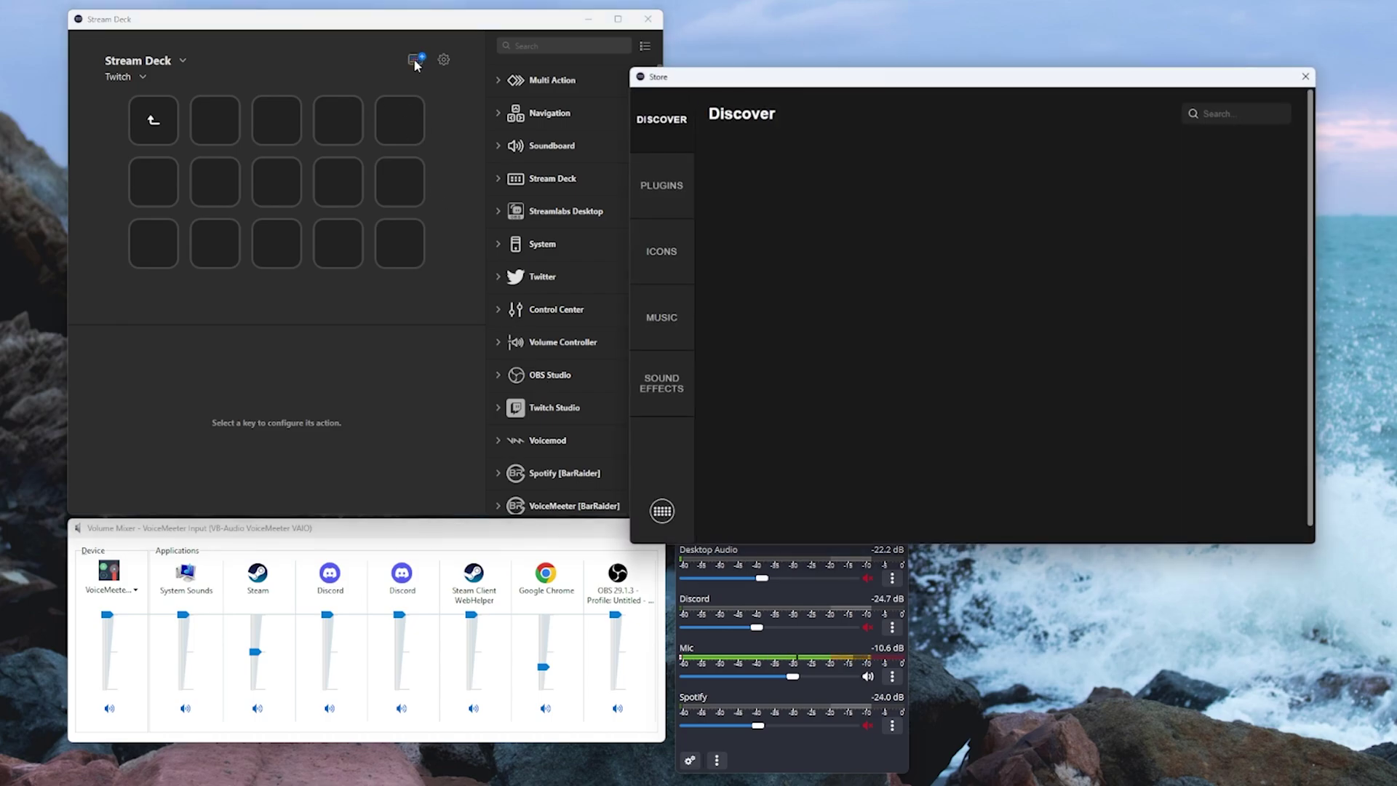
click(671, 186)
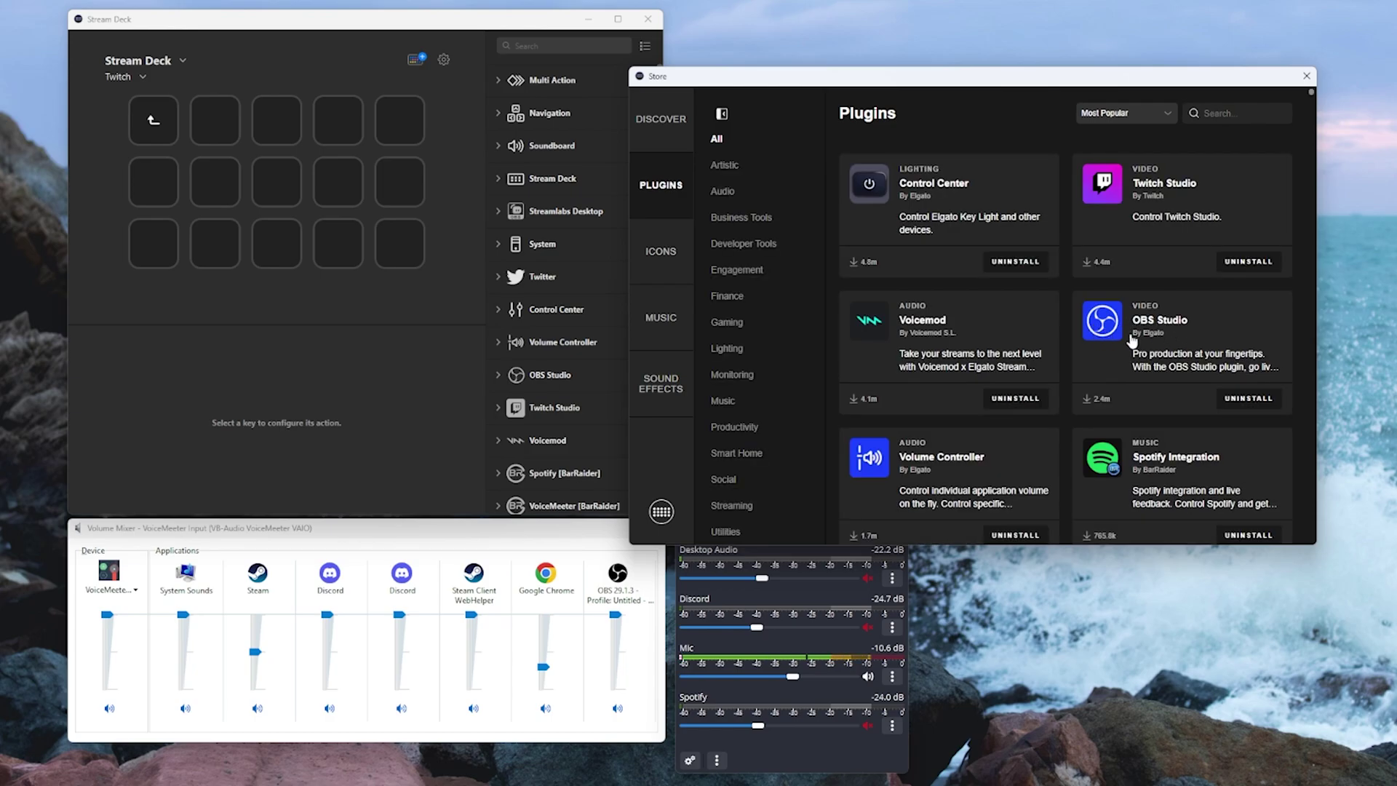
click(1306, 75)
Step: Make the top-right key an OBS Audio Mixer set to Adjust Spotify, shown as a vertical fader
click(499, 376)
scroll(501, 428, down, 4)
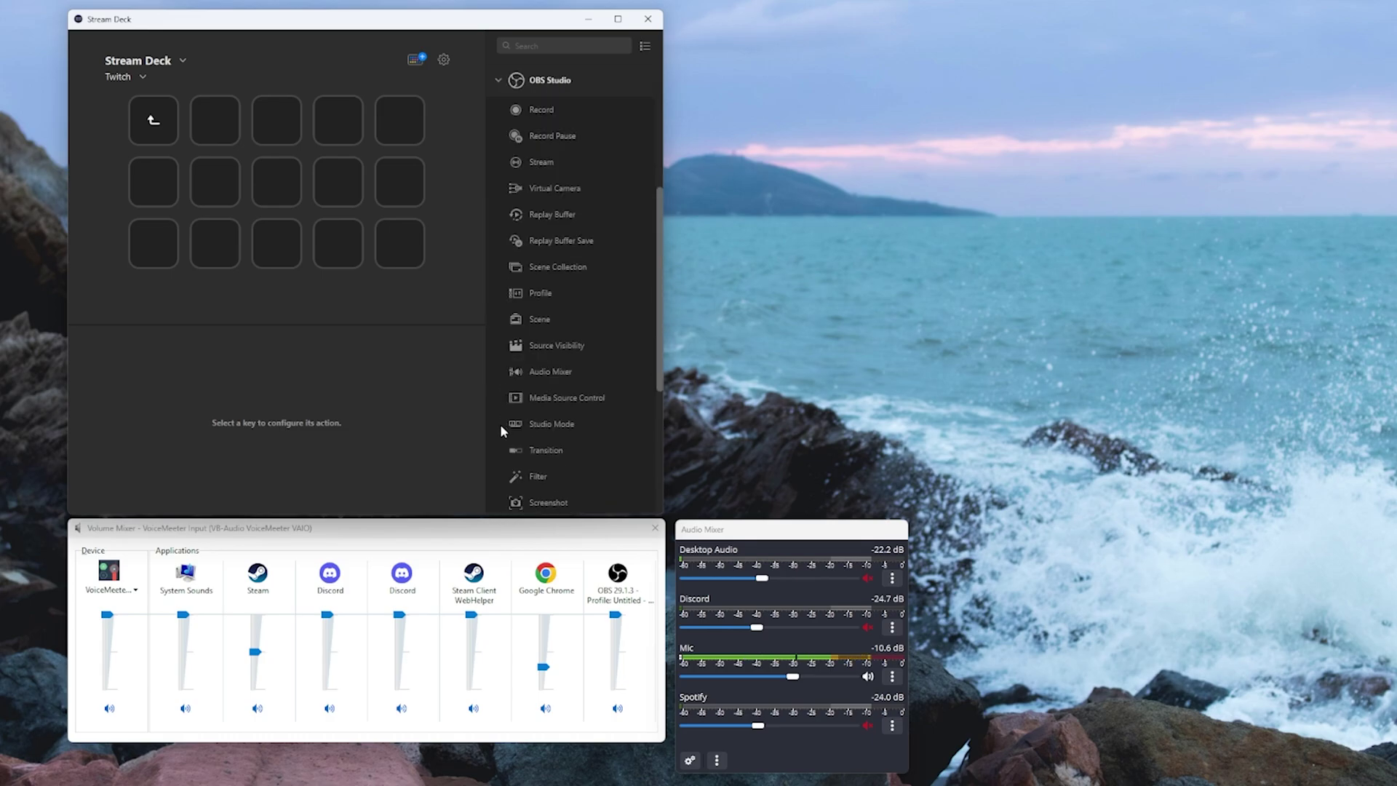
drag(539, 368, 398, 124)
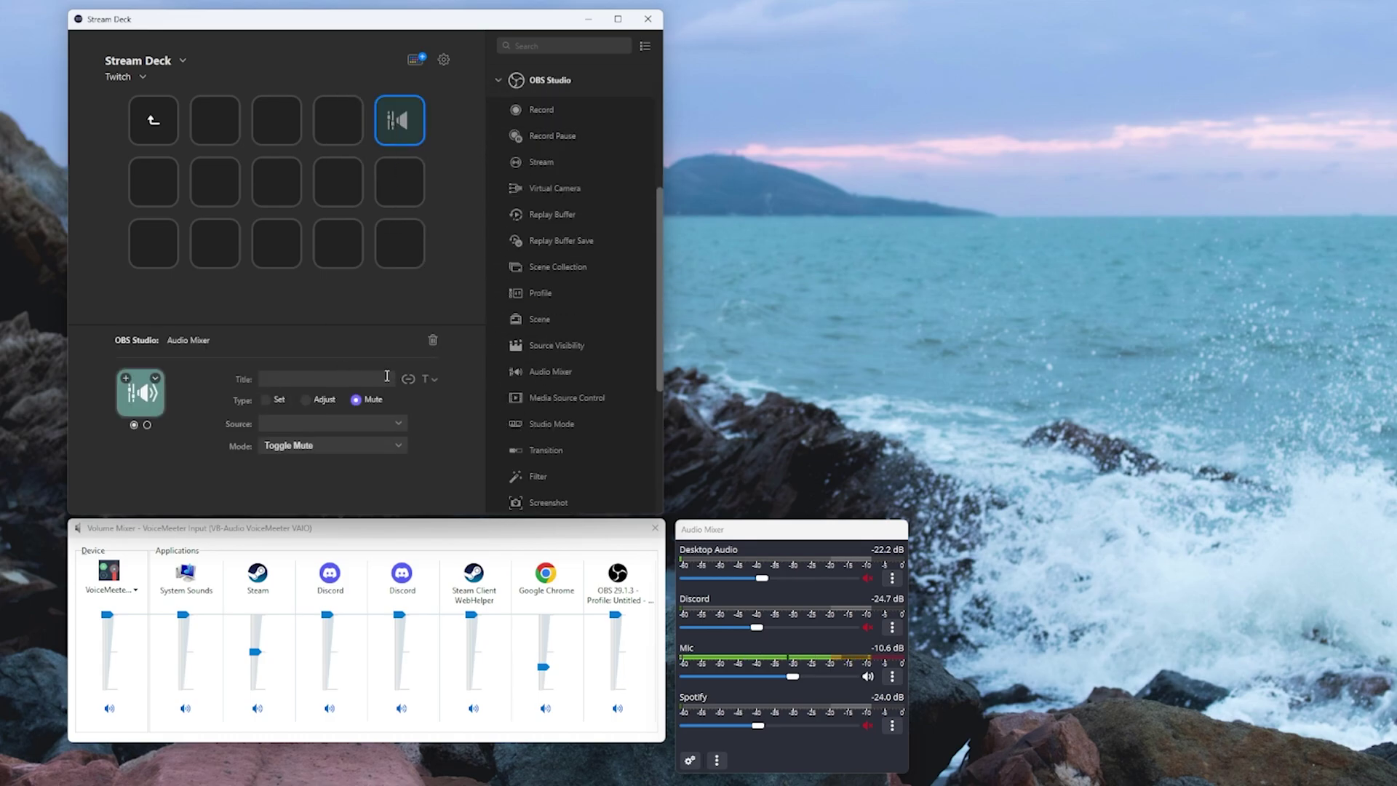
click(306, 399)
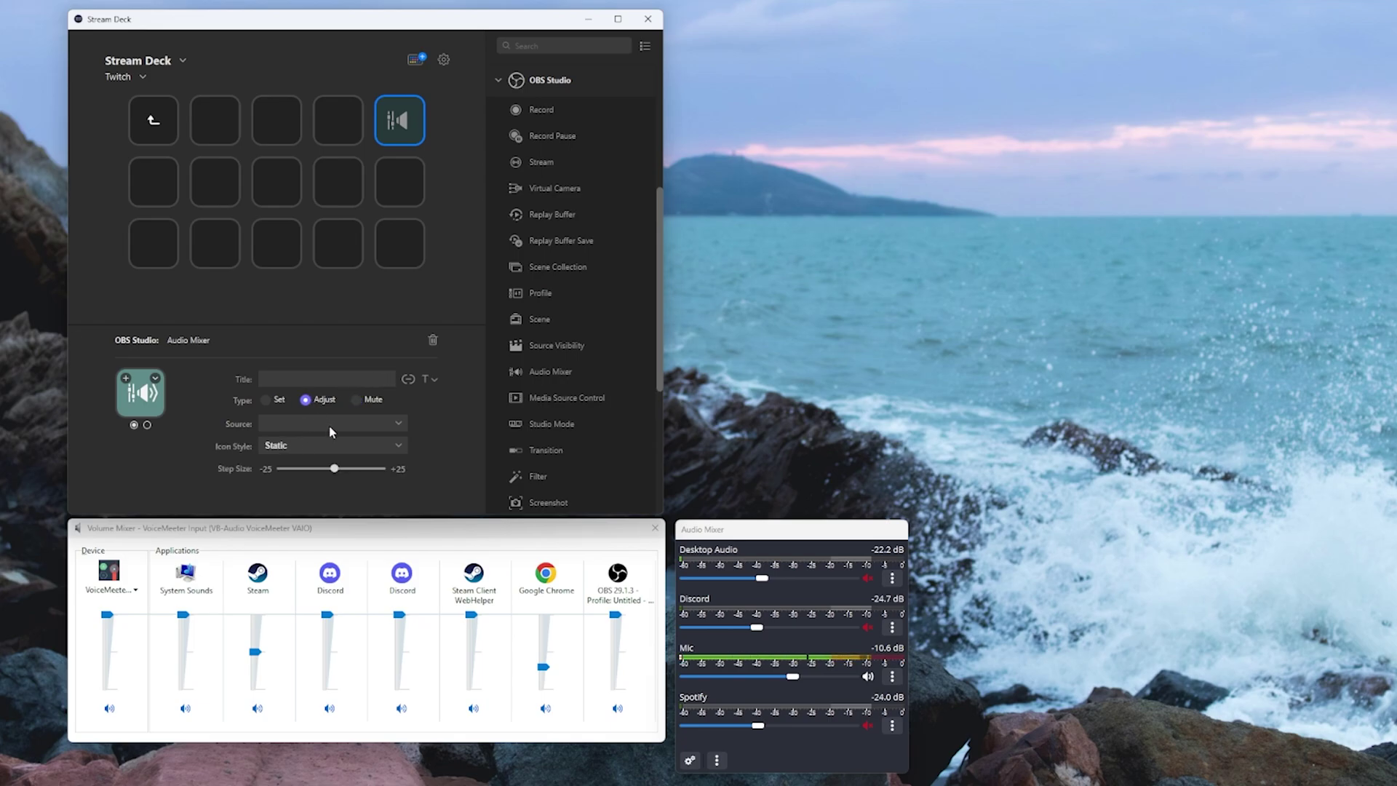
click(359, 425)
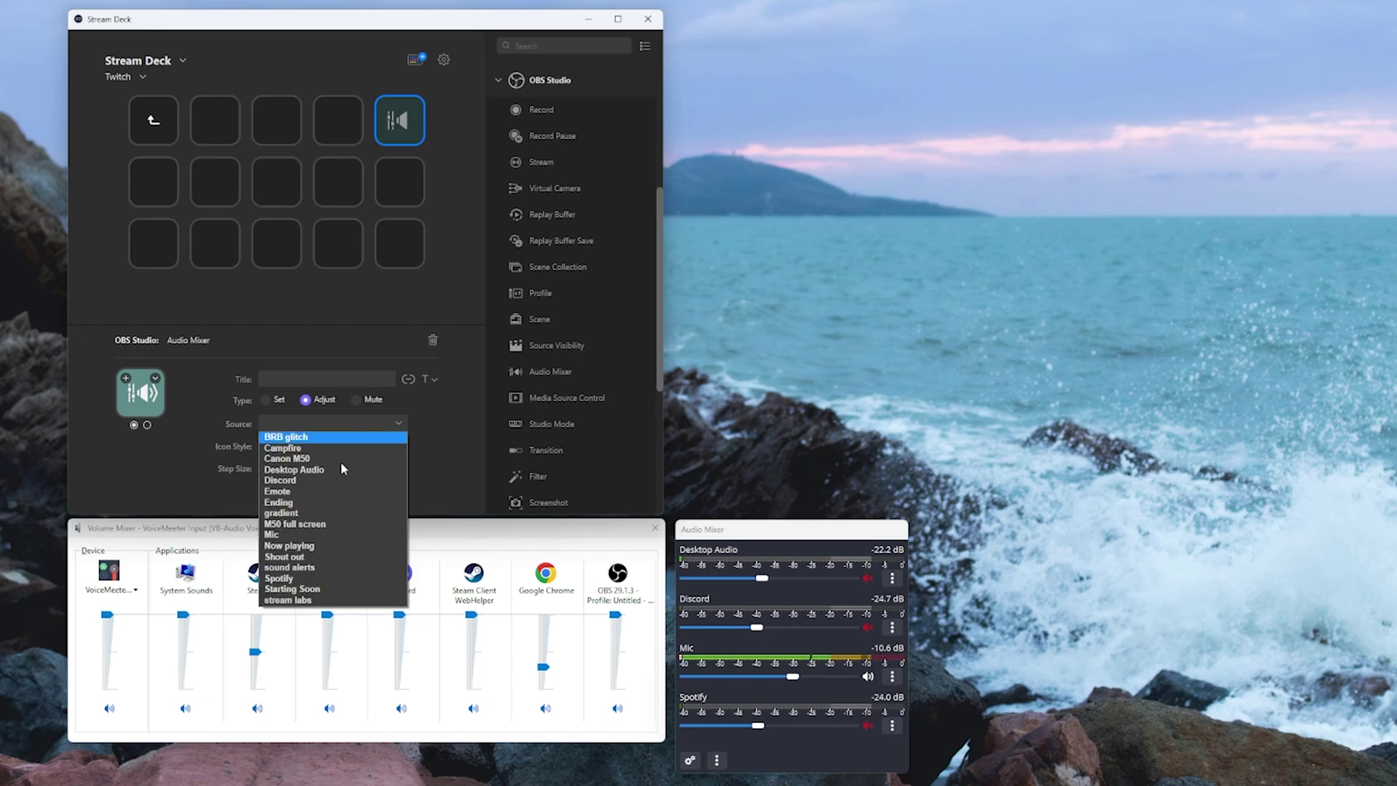
click(294, 580)
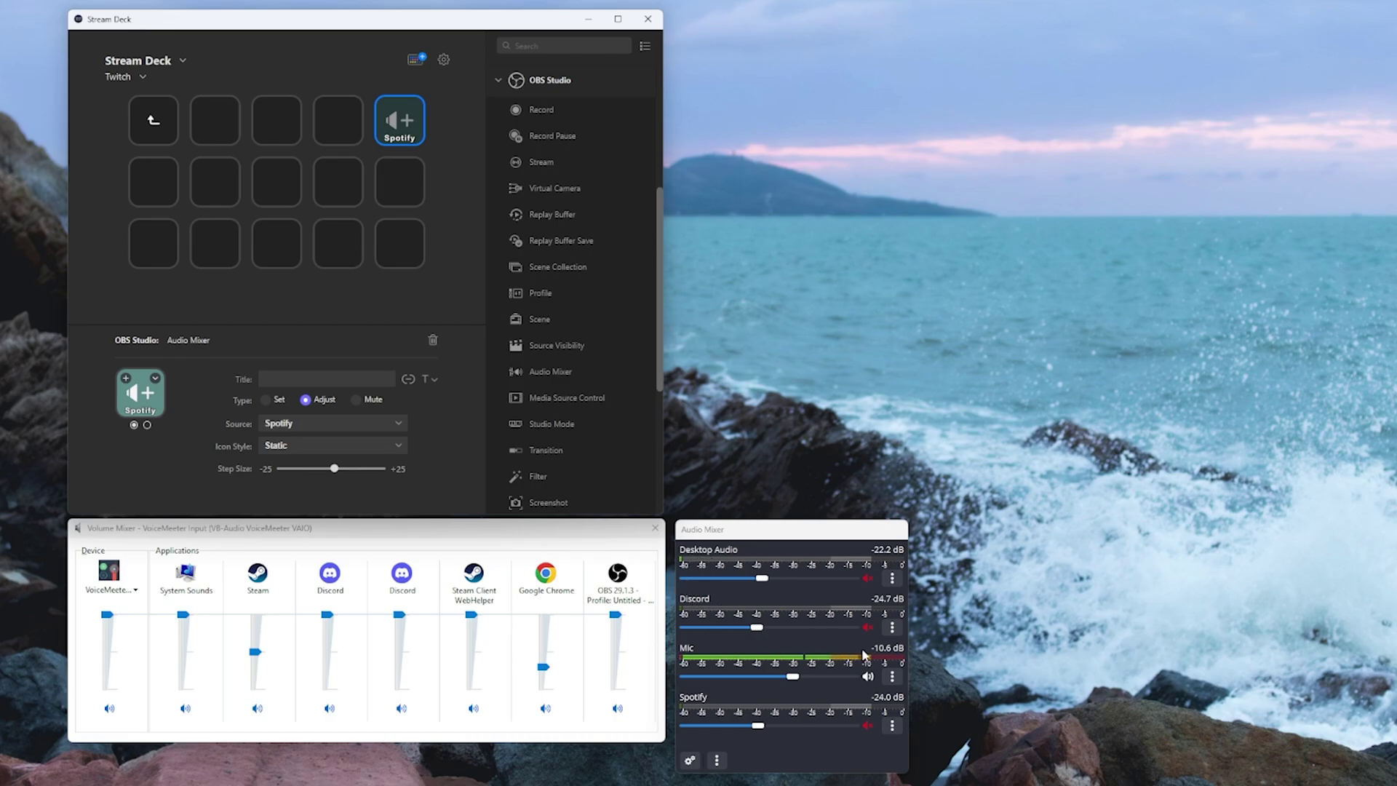
click(892, 677)
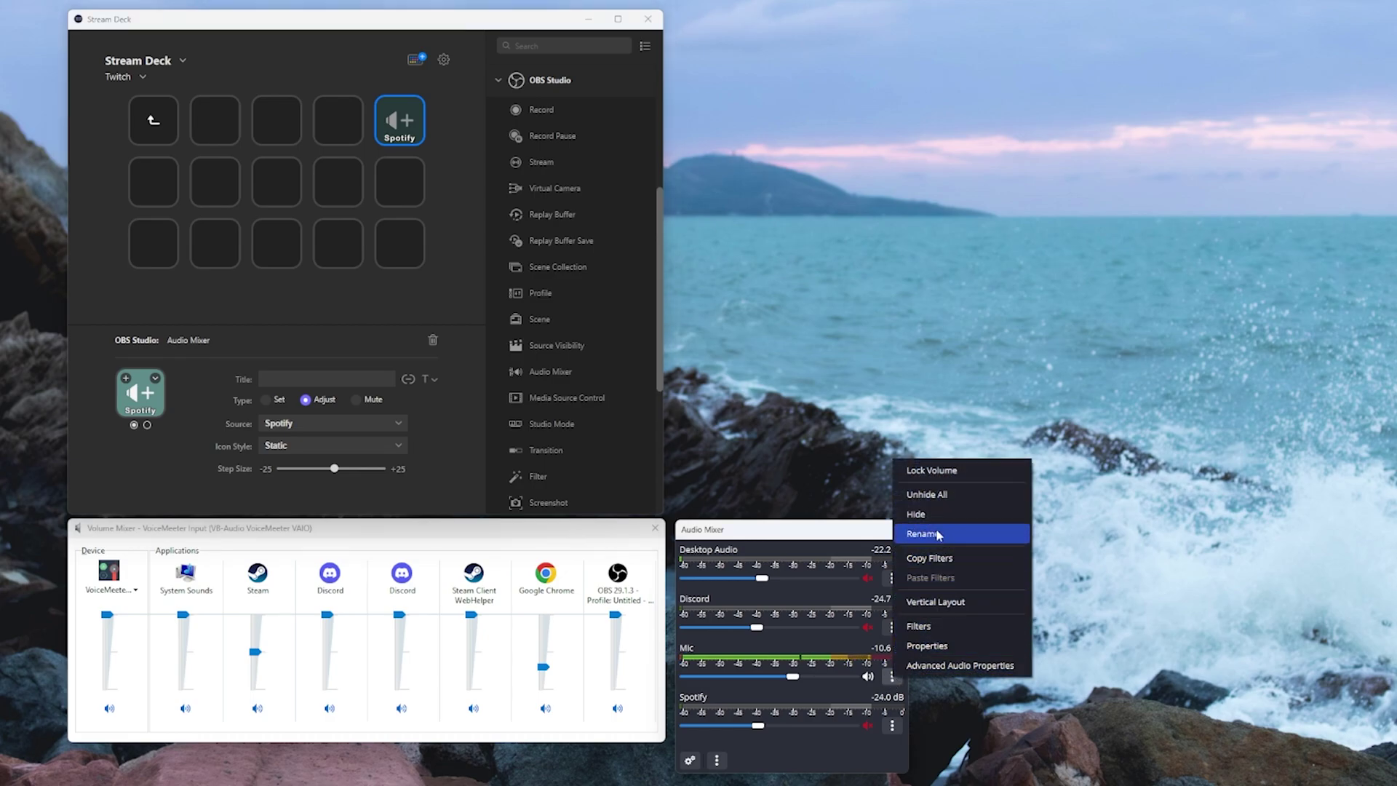
click(337, 468)
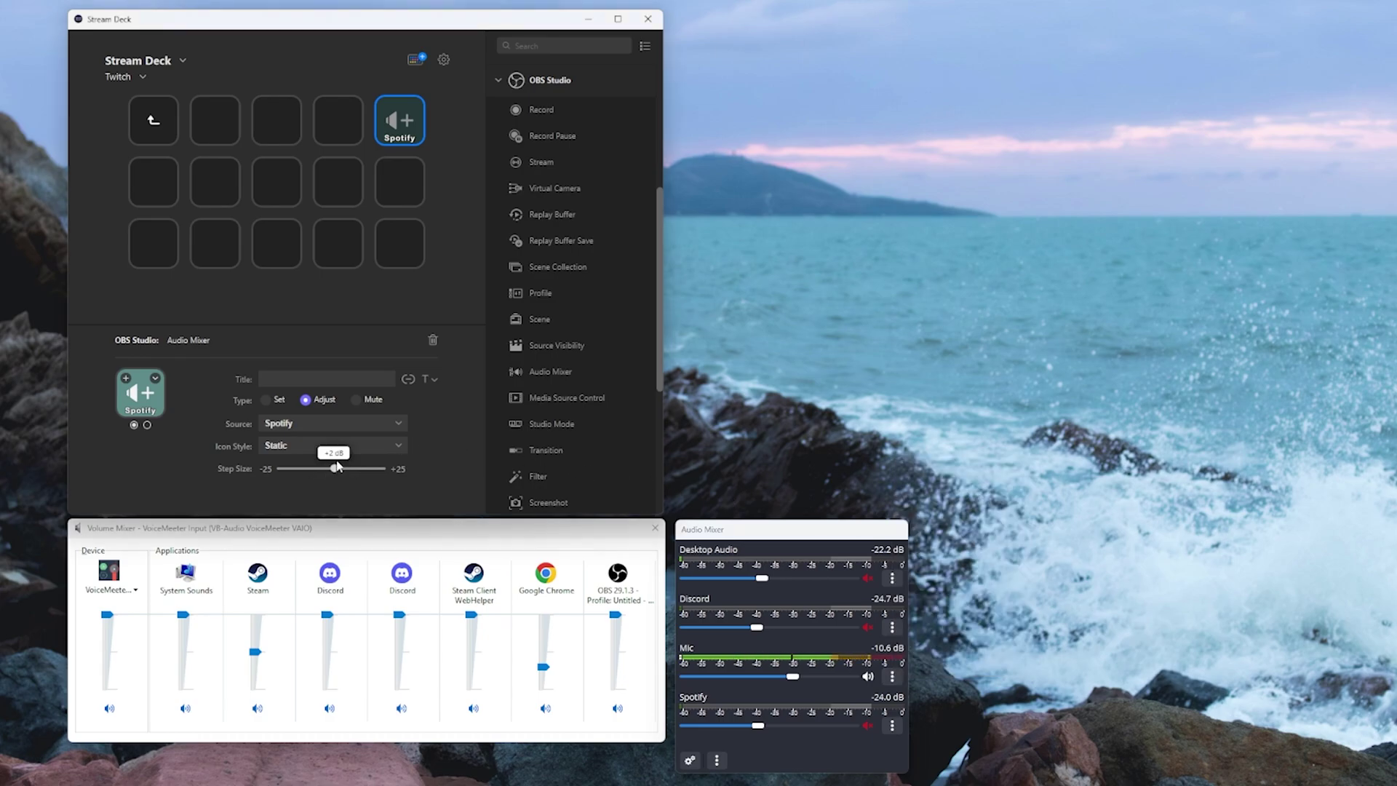
click(342, 449)
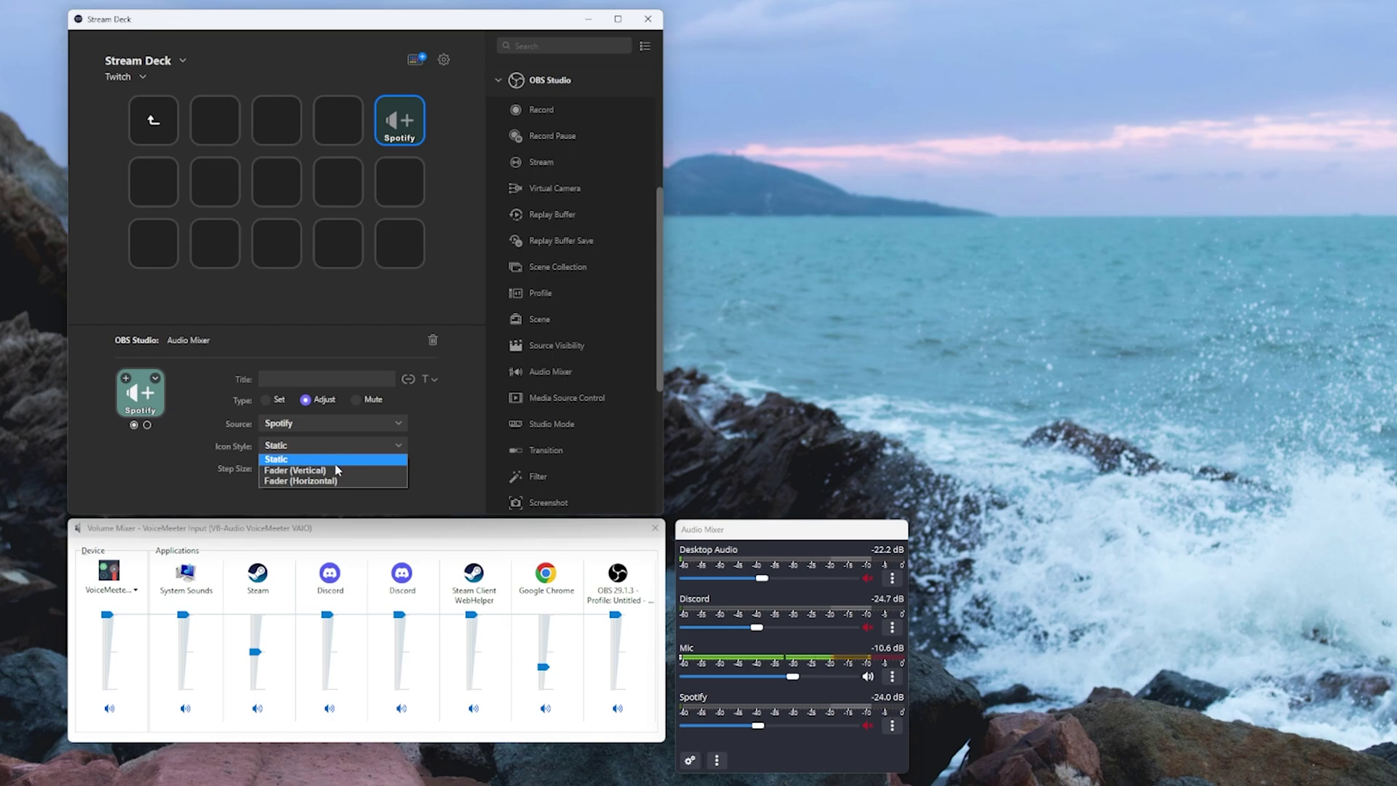
click(332, 471)
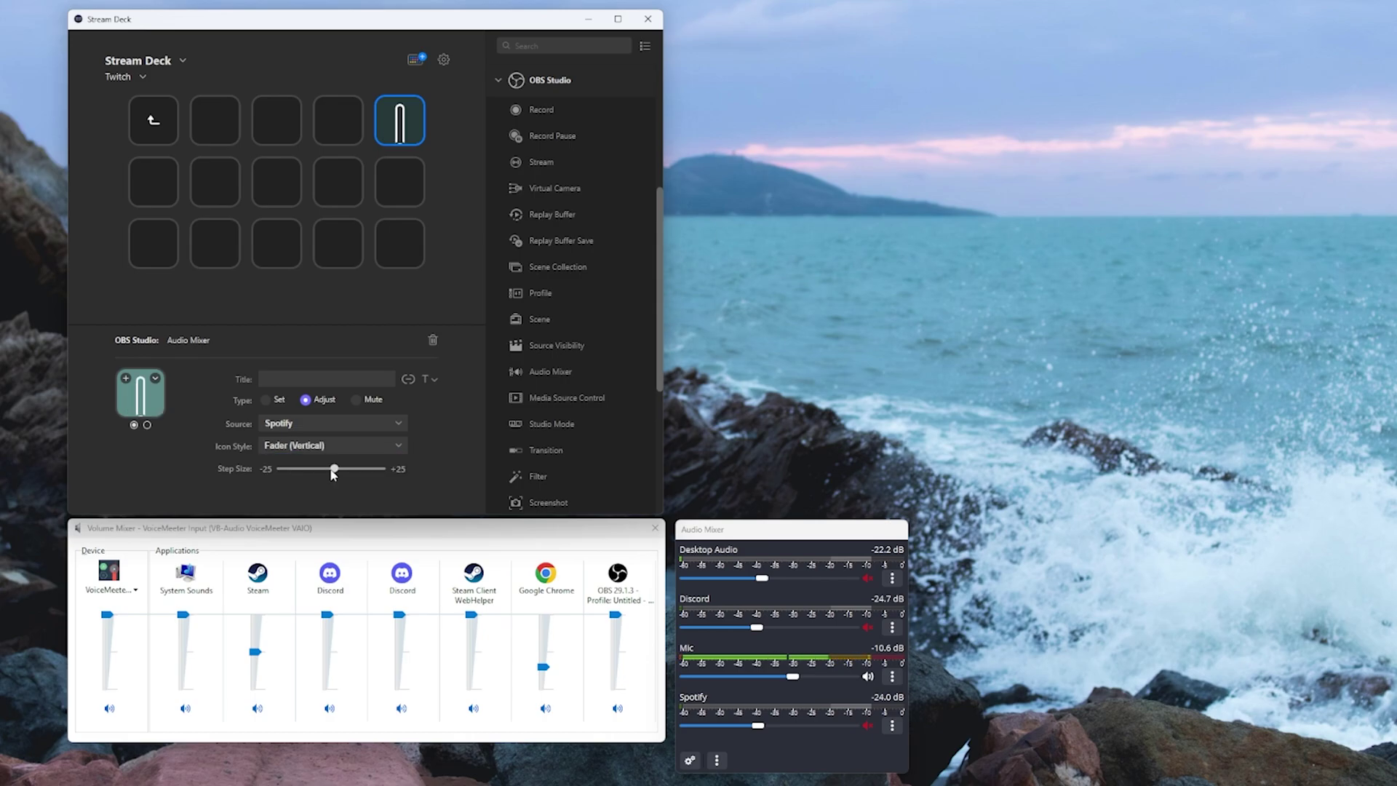
Step: Add a second Spotify Adjust fader key below the first, with a -1 dB step size
drag(548, 368, 407, 187)
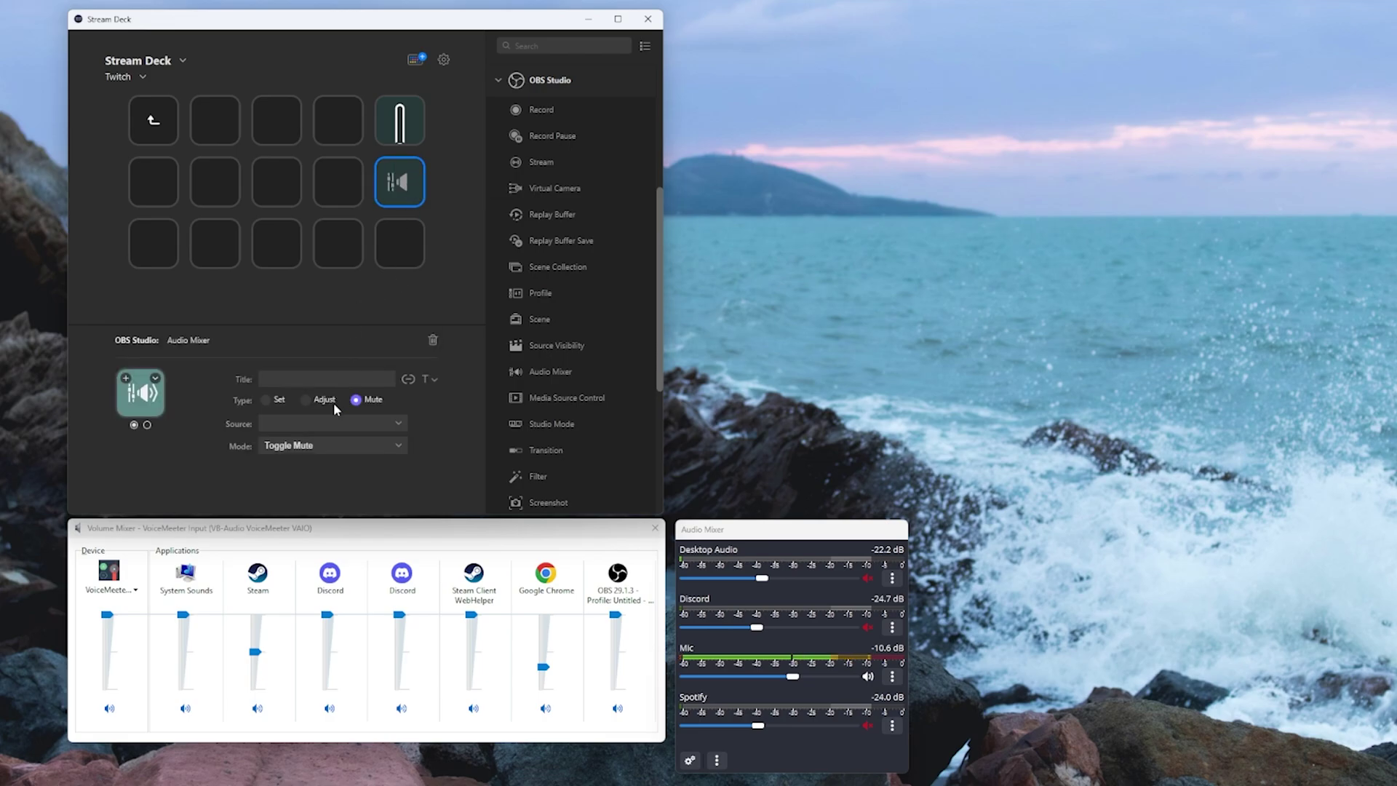
click(316, 400)
click(313, 422)
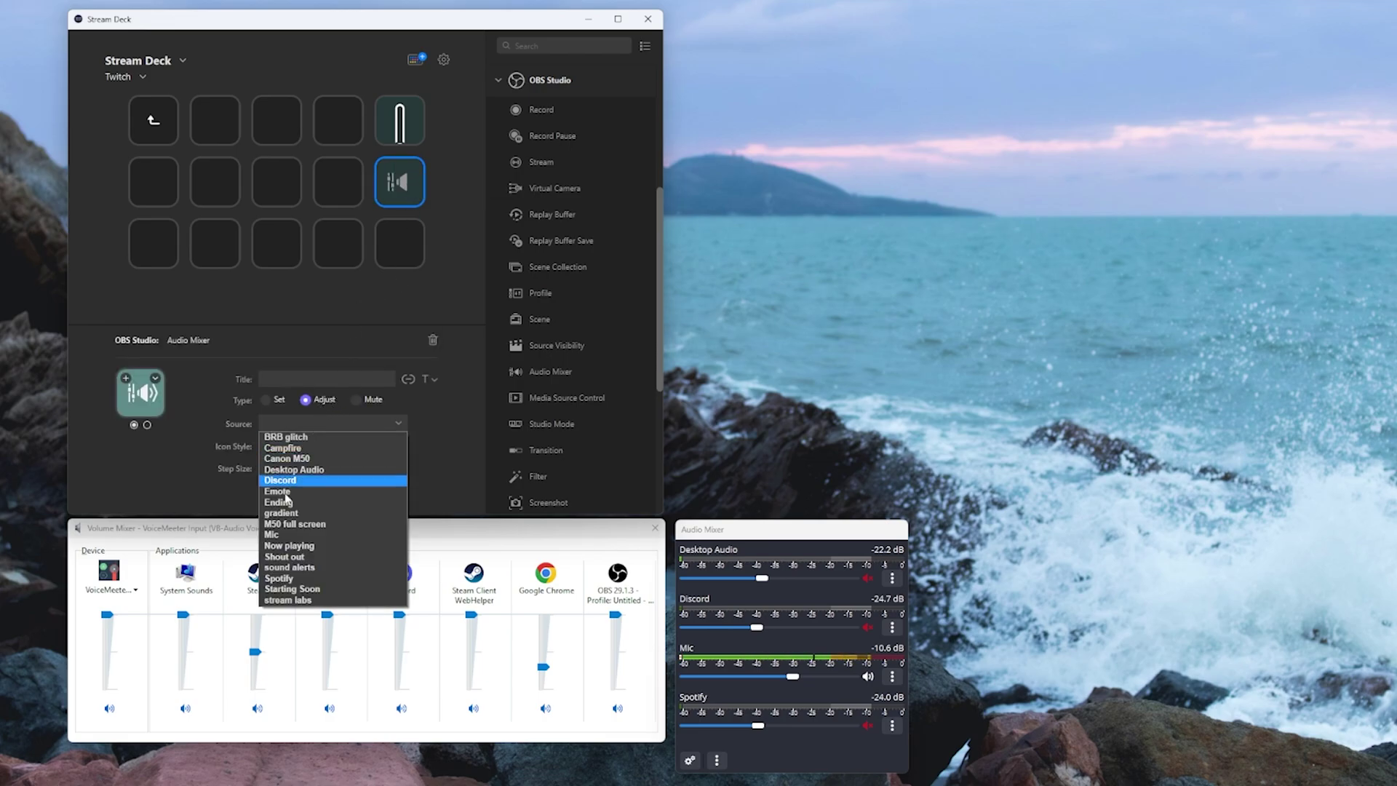
click(289, 578)
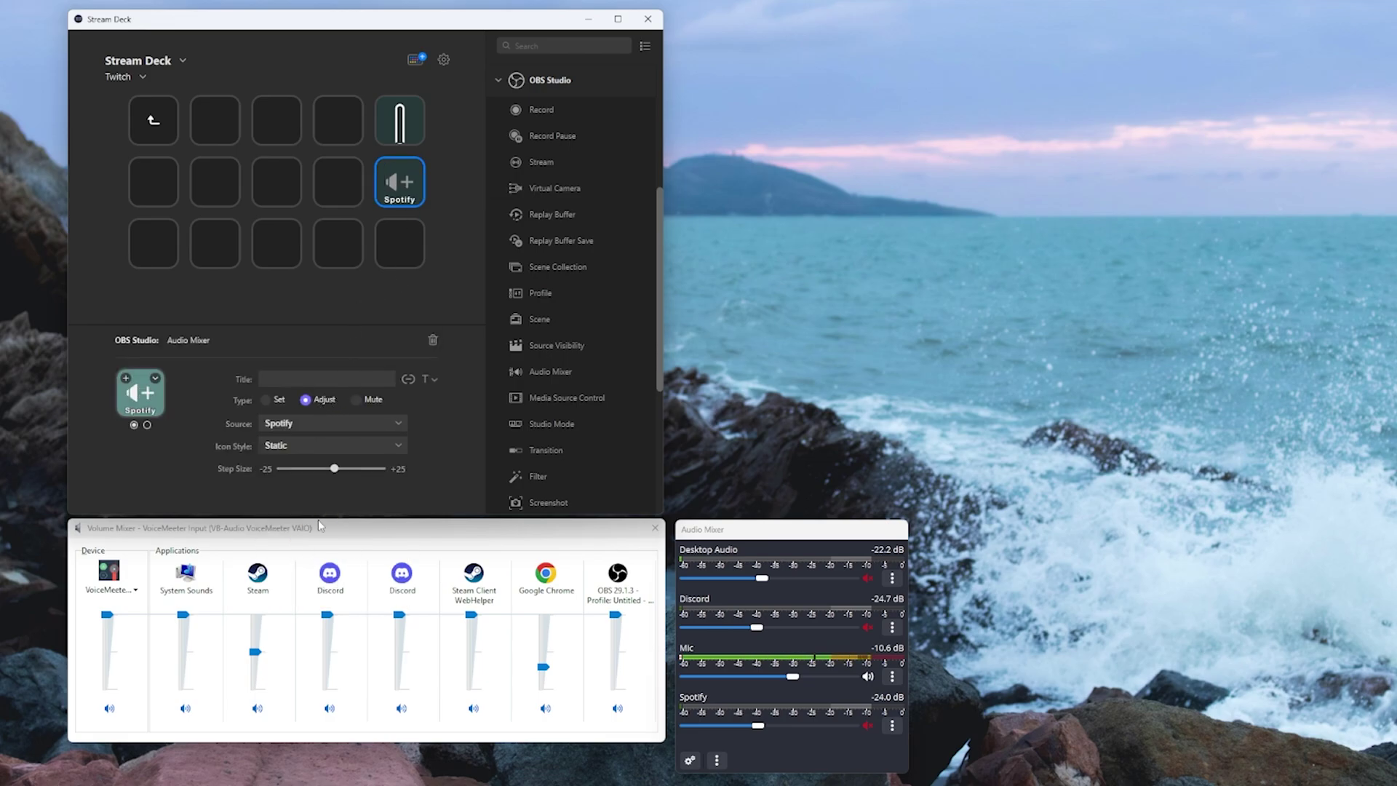
click(340, 446)
click(335, 470)
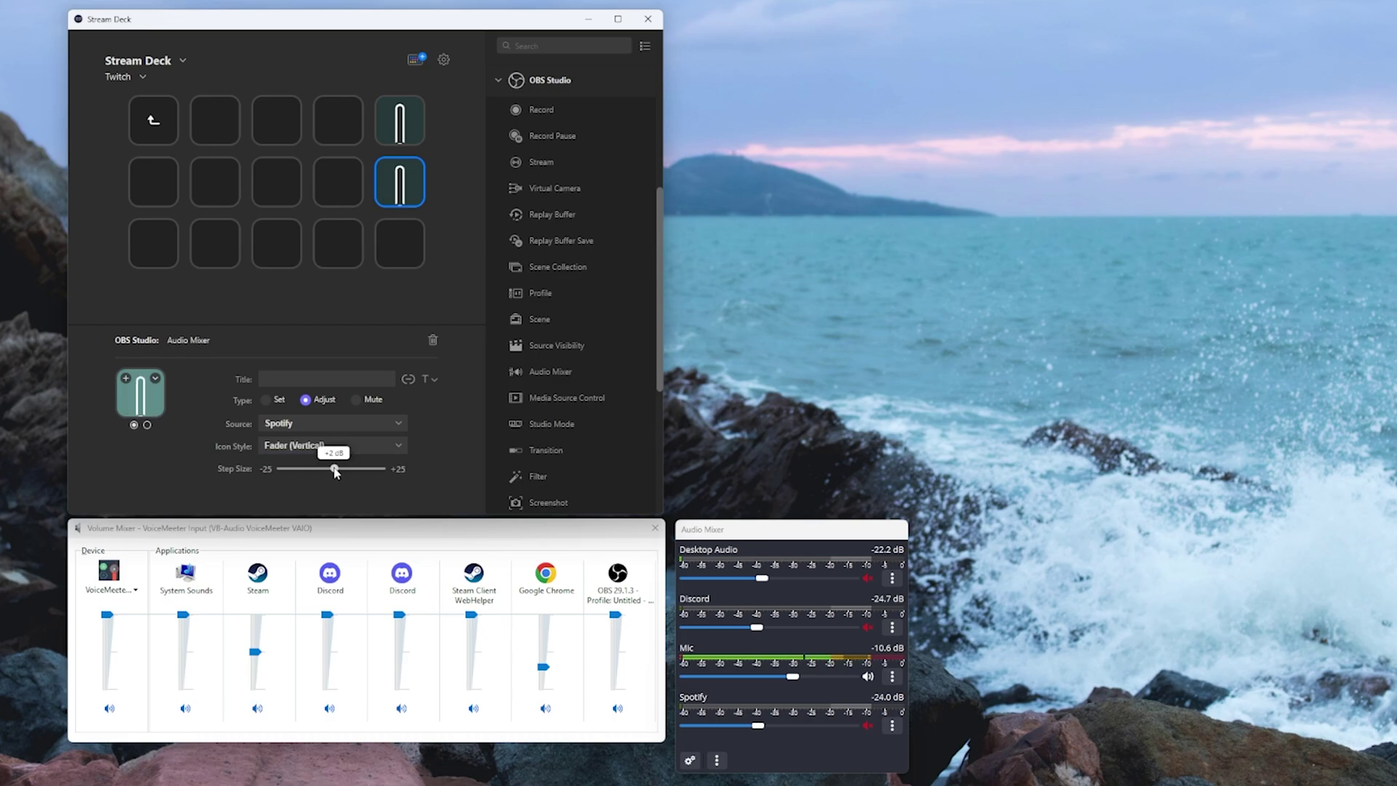
drag(335, 472, 328, 472)
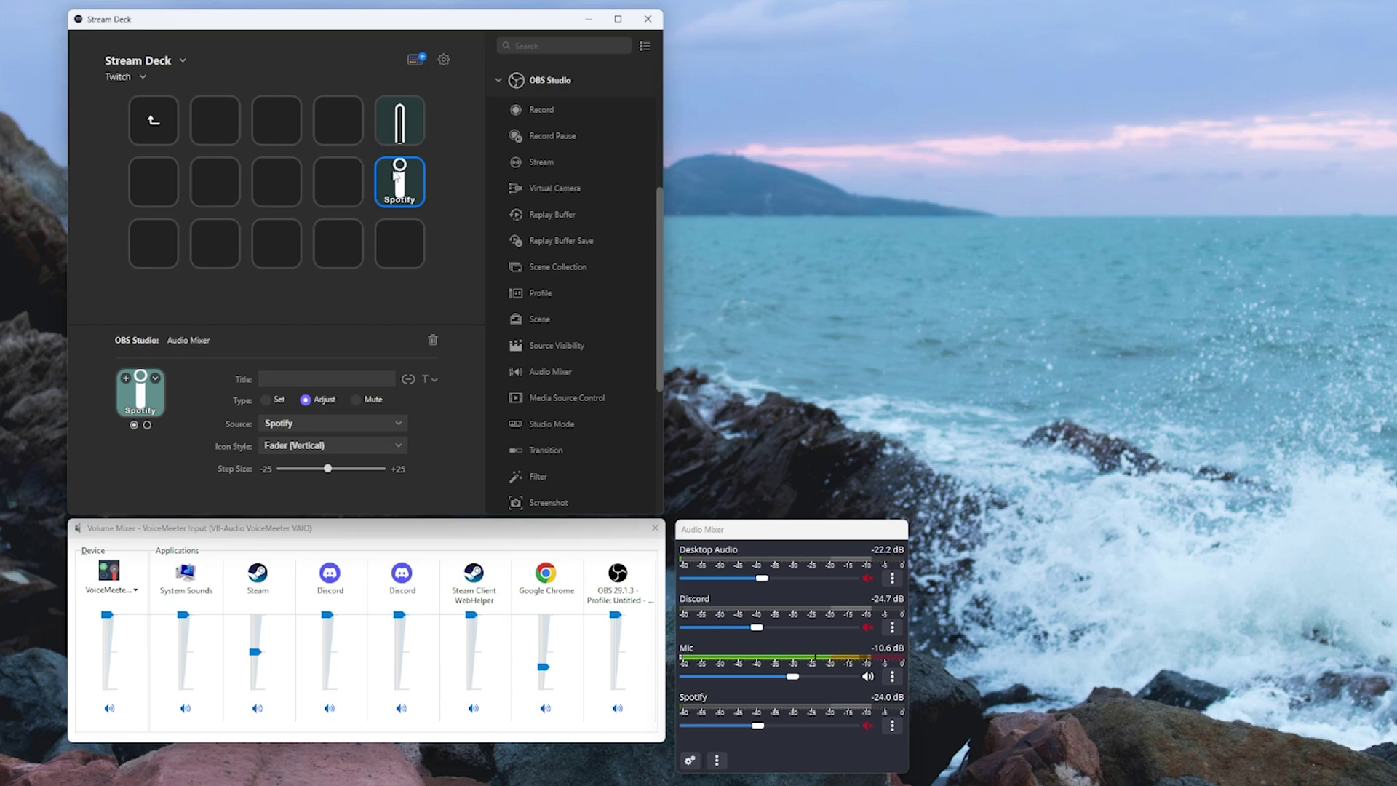
Step: Test the faders by moving OBS's Spotify volume, leaving it at -10.0 dB
click(812, 726)
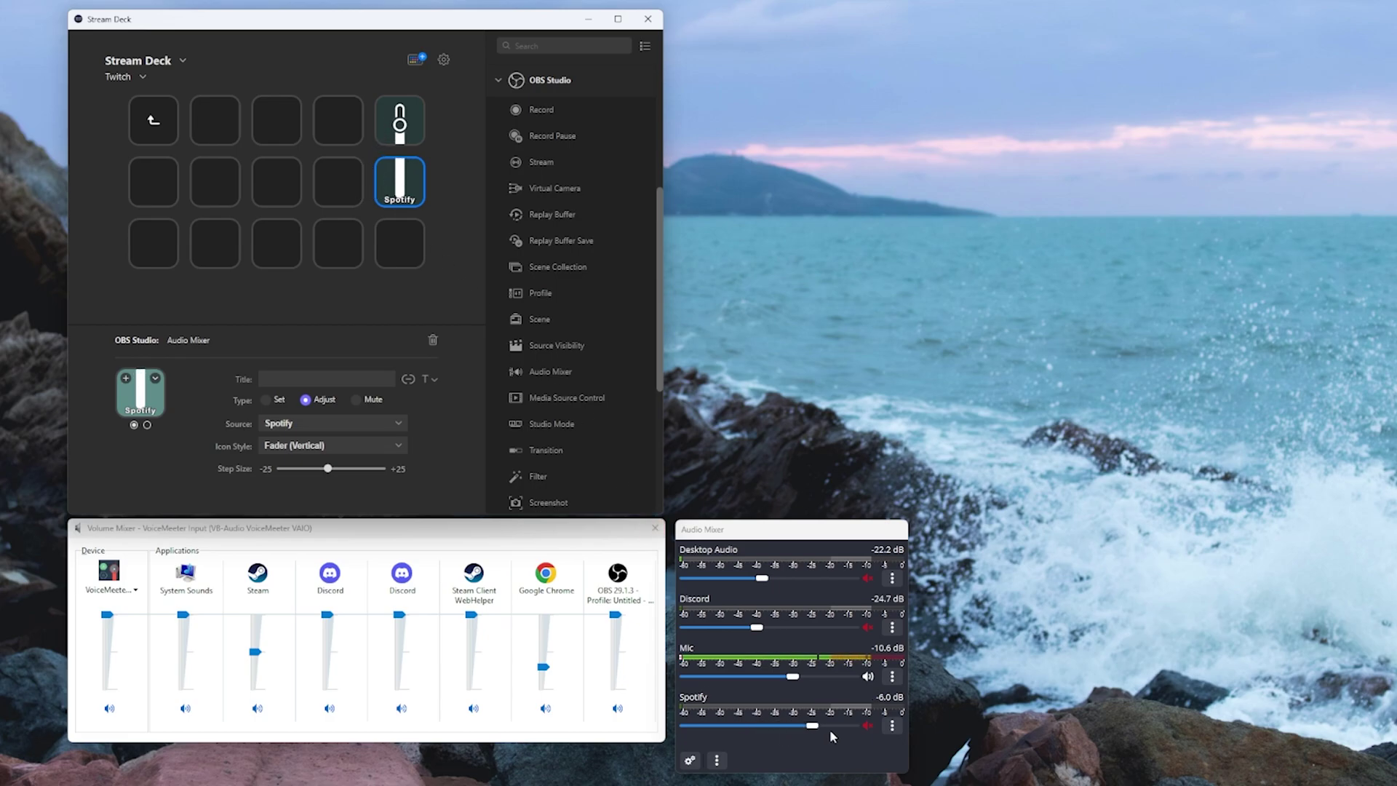
click(758, 726)
click(787, 726)
Step: Add Audio Mixer actions to empty first- and second-row keys, making one a Desktop Audio vertical fader
drag(550, 372, 339, 120)
drag(540, 376, 338, 181)
click(317, 401)
click(313, 422)
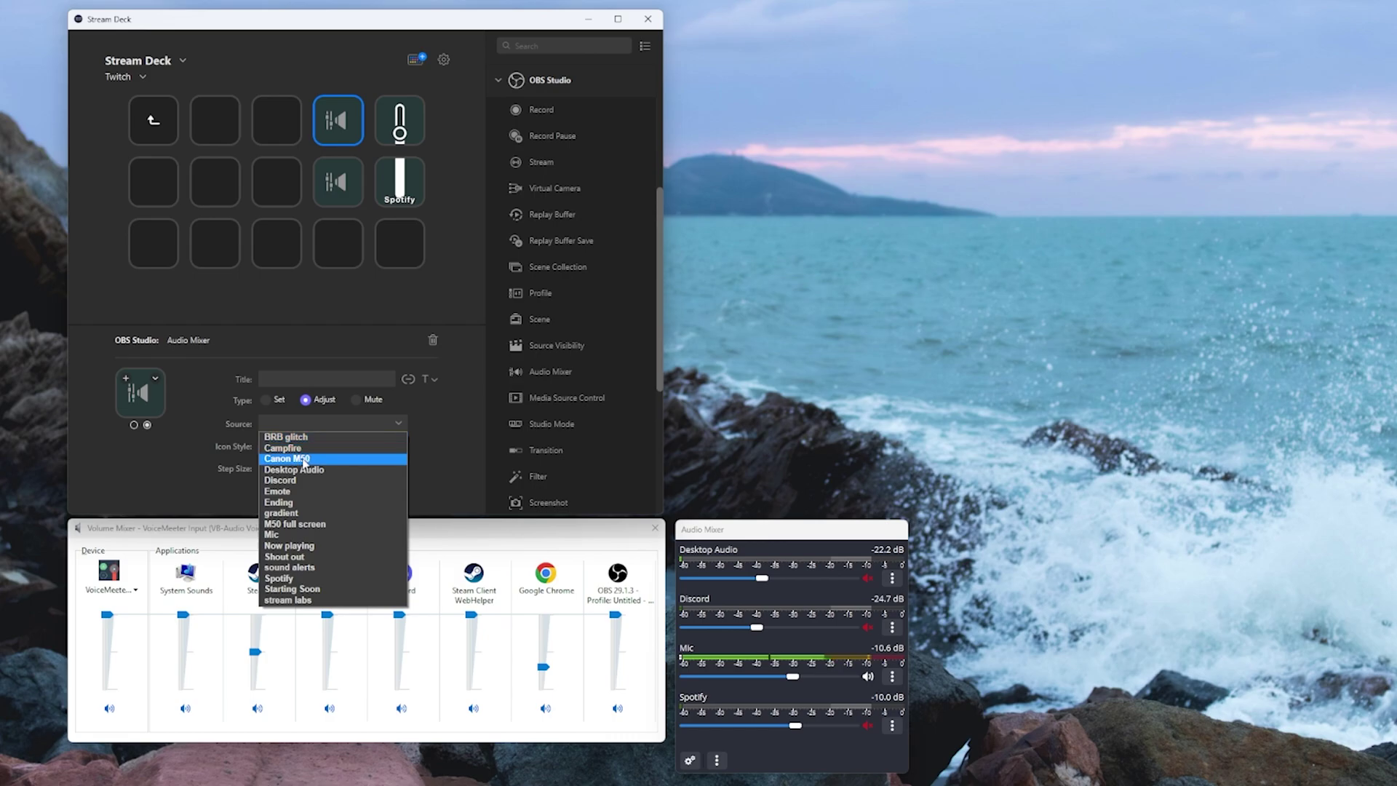
click(301, 471)
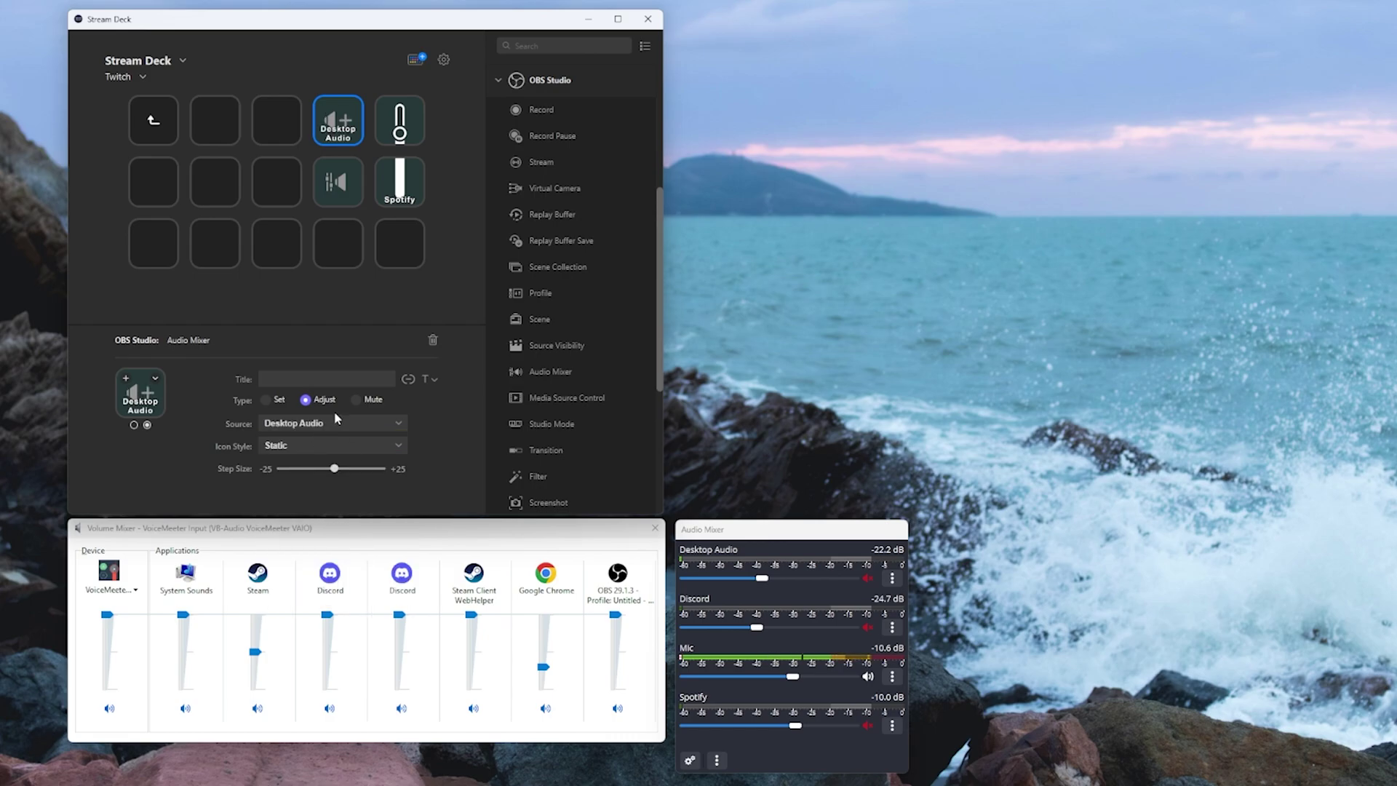
click(314, 445)
click(309, 472)
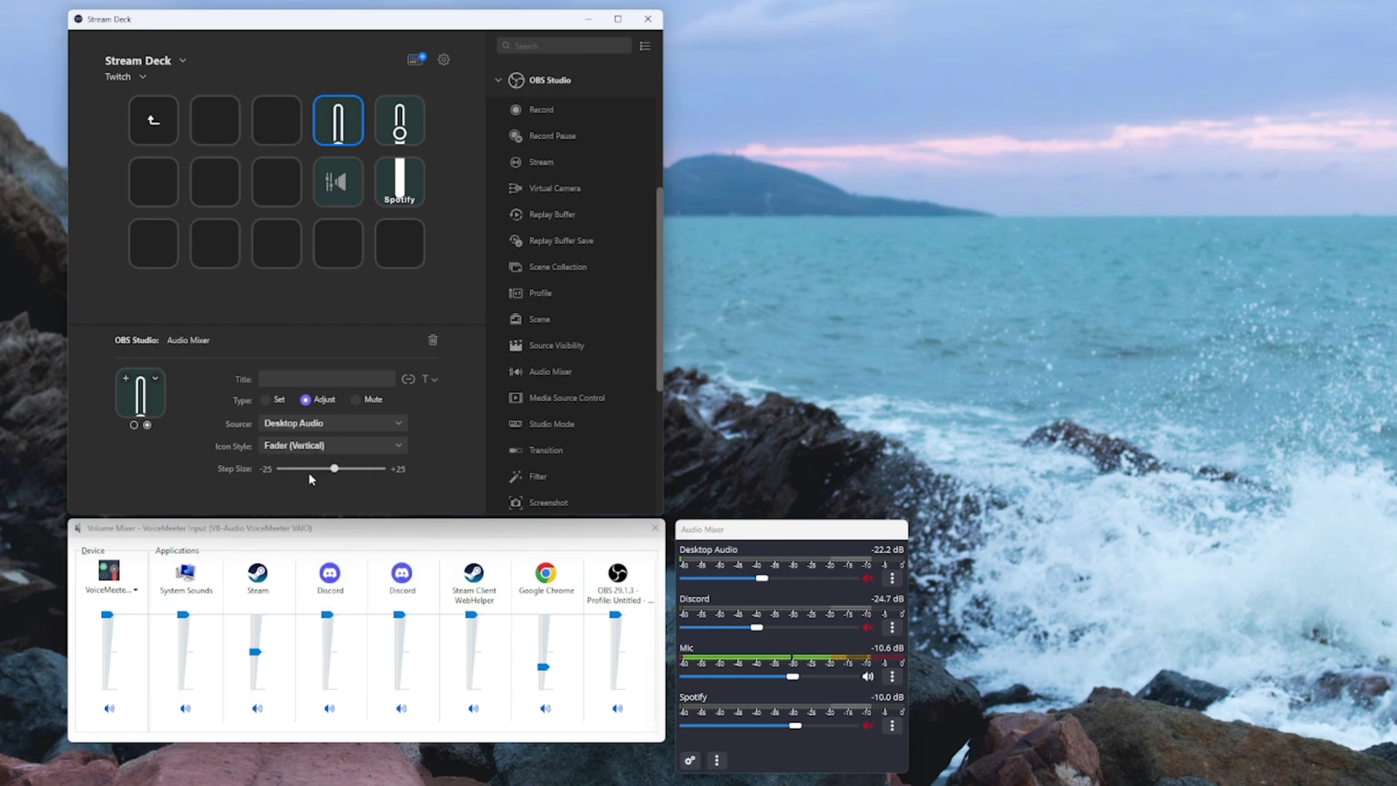
Step: Set the second-row mixer key to Desktop Audio, shown as a vertical fader
click(351, 188)
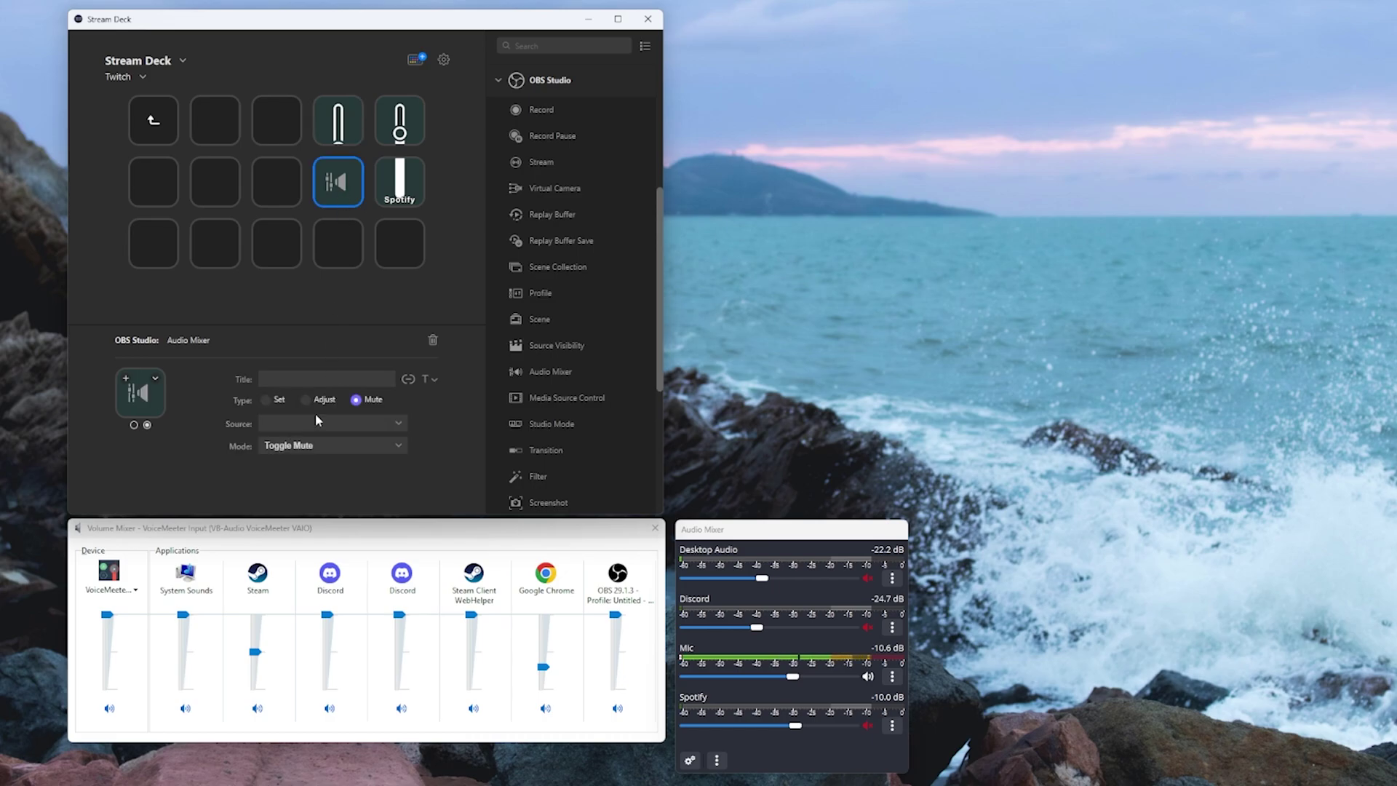
click(313, 423)
click(306, 470)
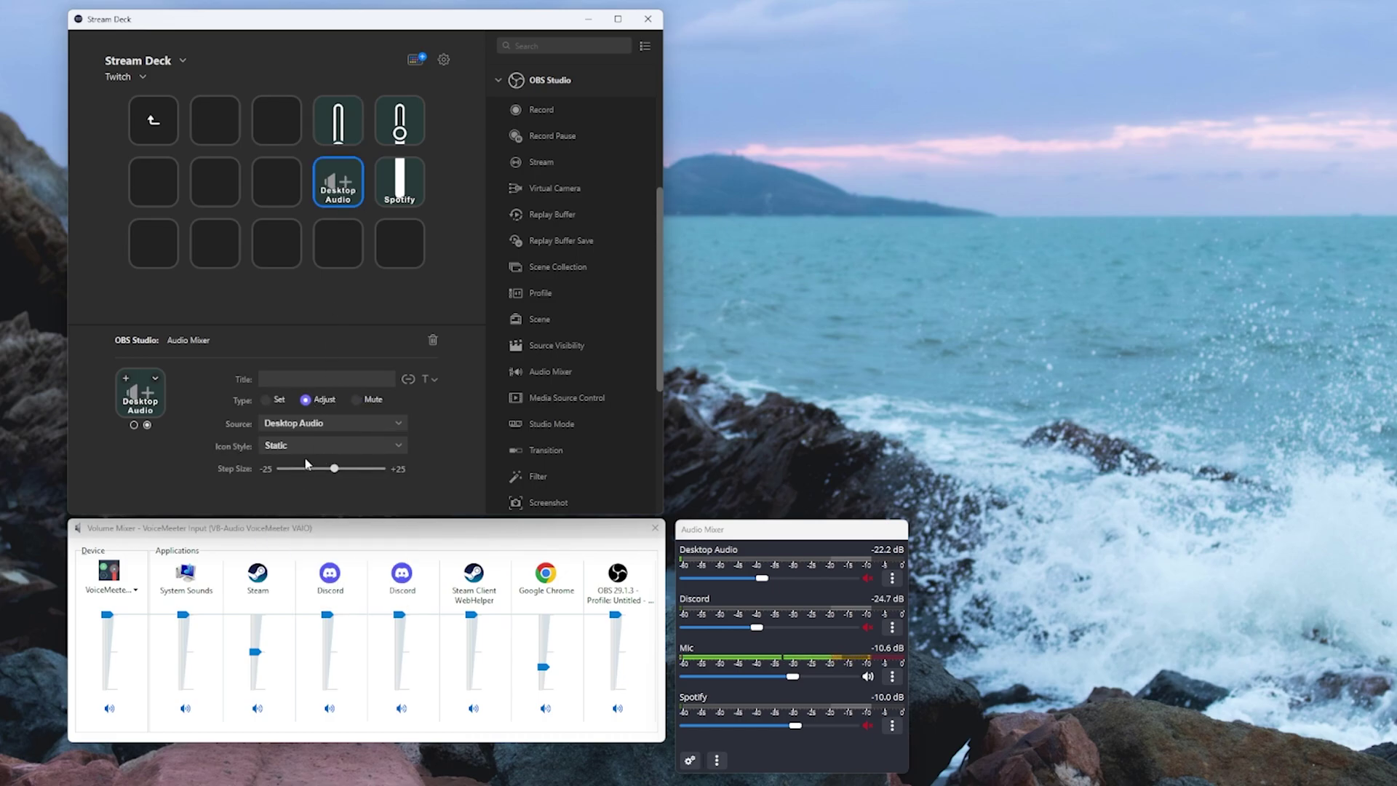
click(300, 446)
click(304, 470)
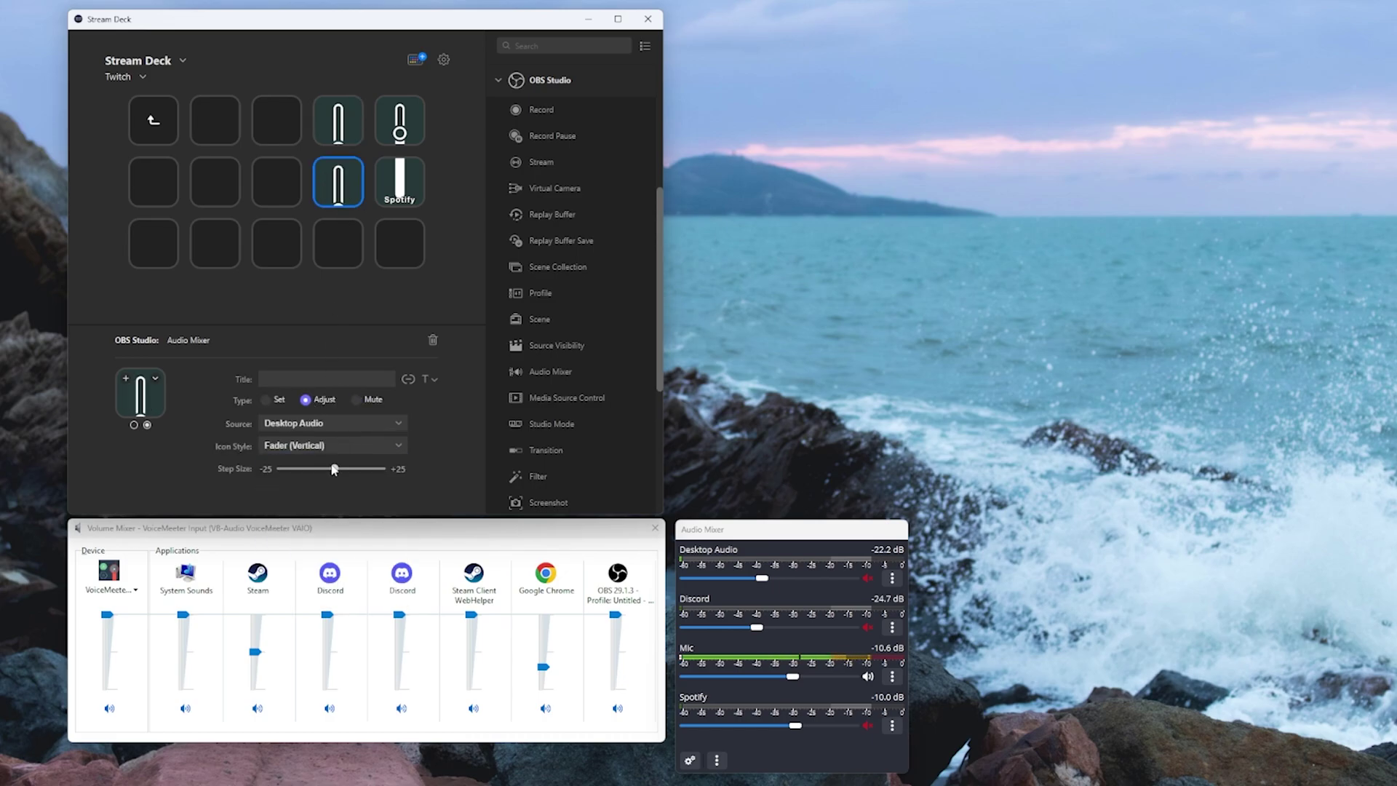
mouse_move(331, 470)
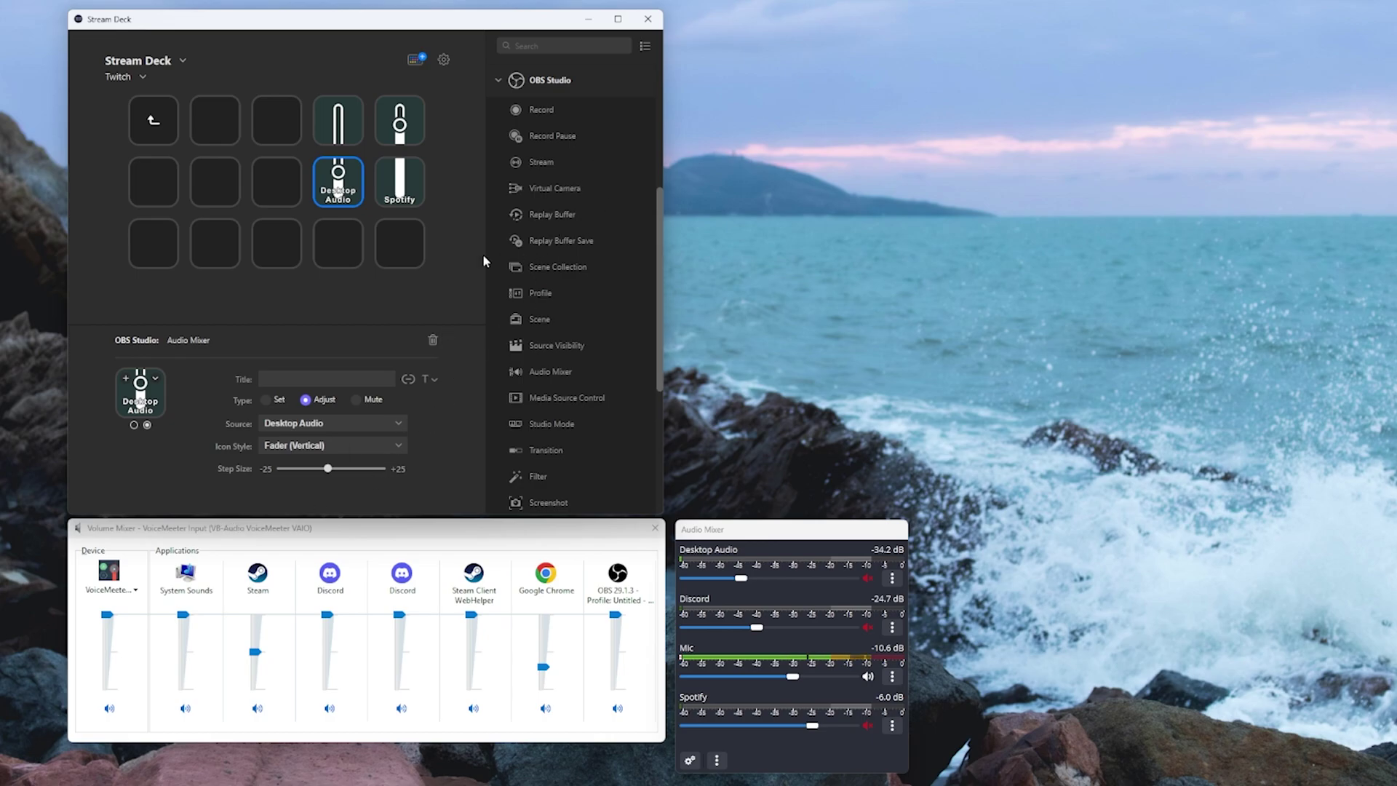
Step: Place a Multi Action titled GAME DOWN on the bottom-right key
scroll(548, 280, up, 4)
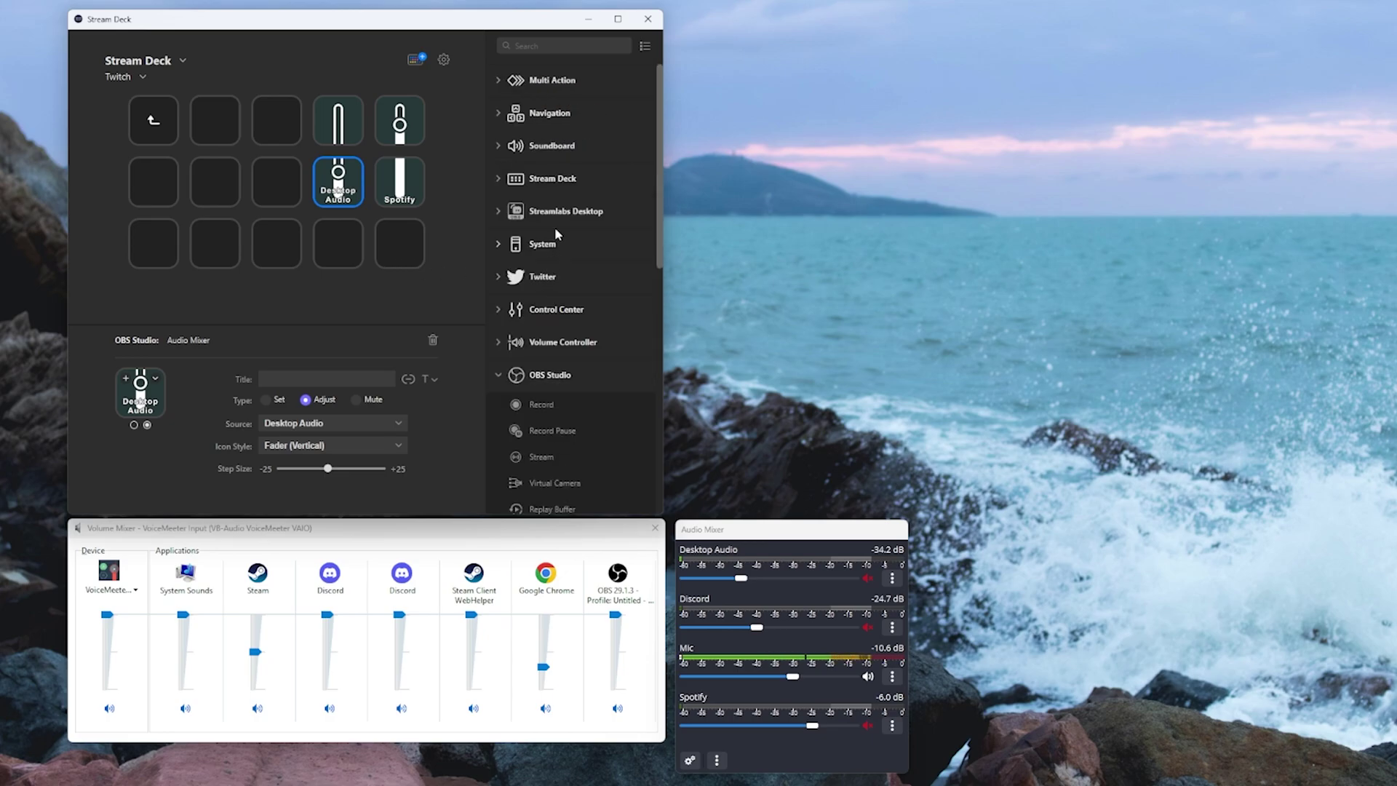
click(497, 84)
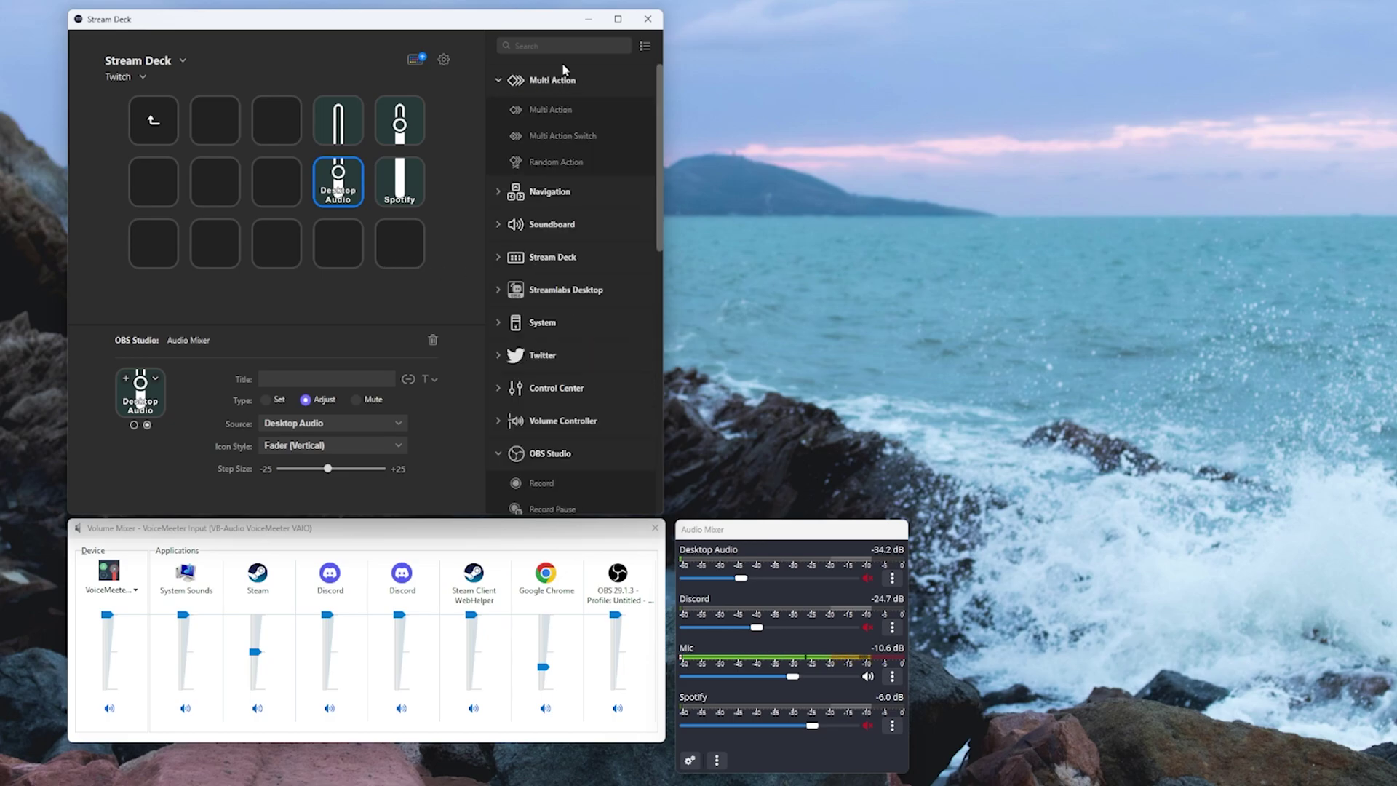
drag(547, 112, 399, 237)
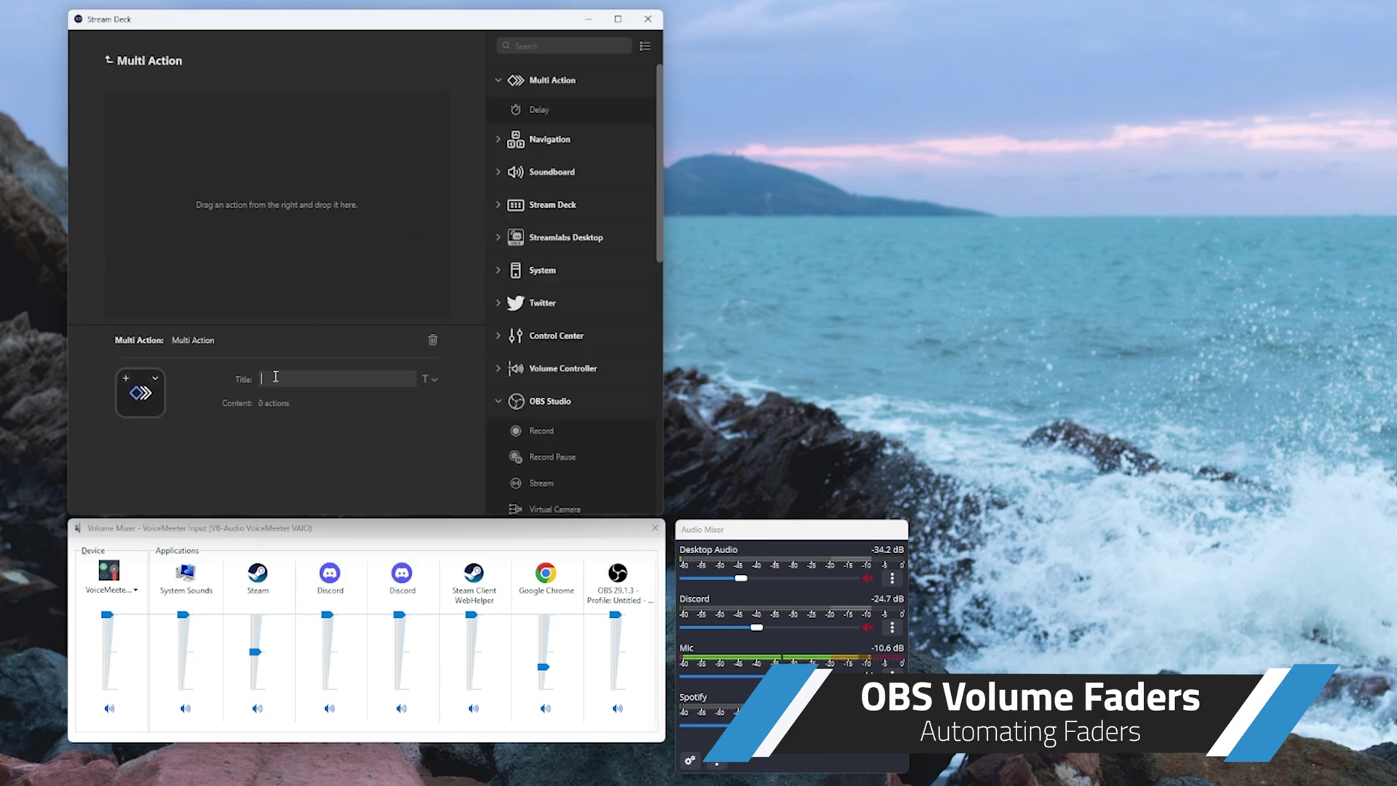
text(GAME DOWN)
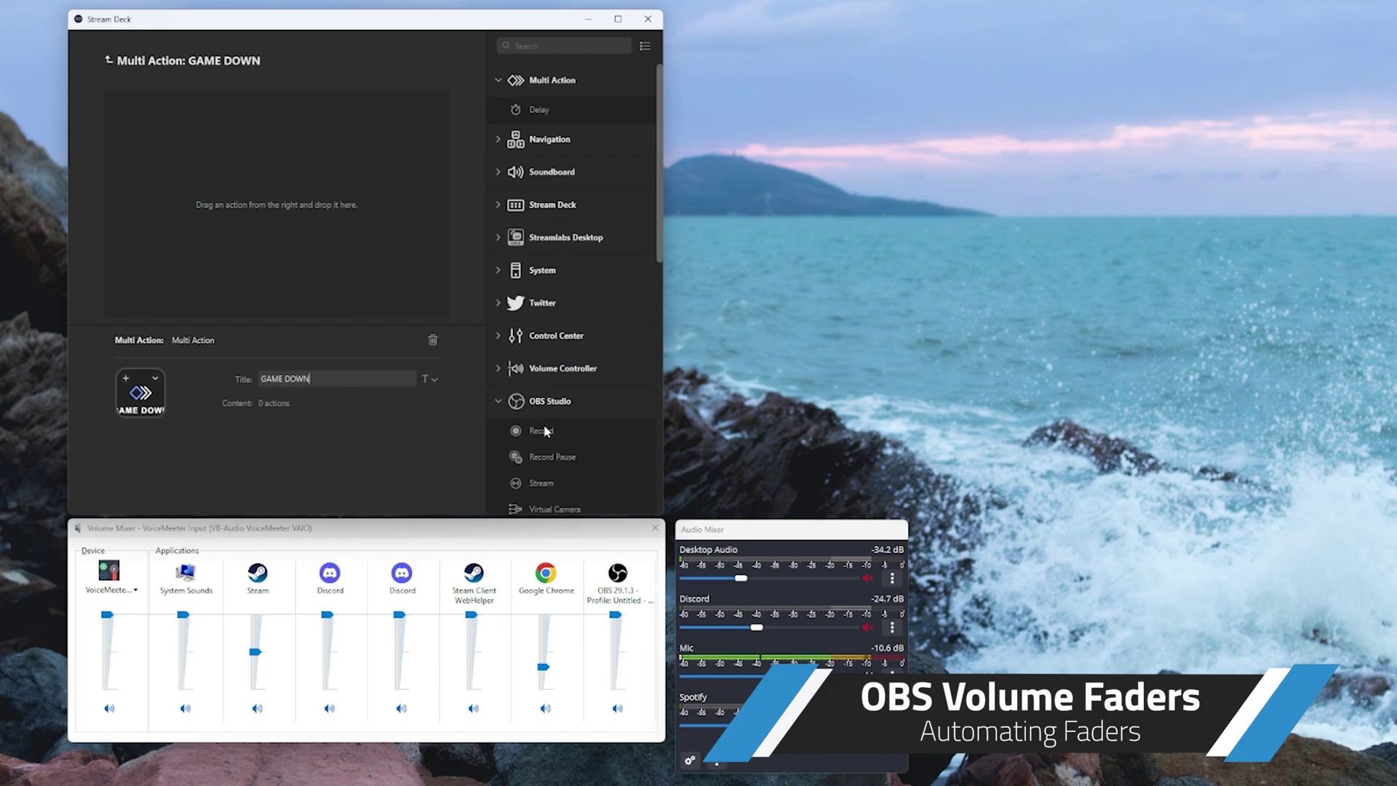
Step: Add a GAME DOWN Audio Mixer step that adjusts Desktop Audio with a smaller step size
scroll(548, 431, down, 4)
drag(552, 405, 212, 144)
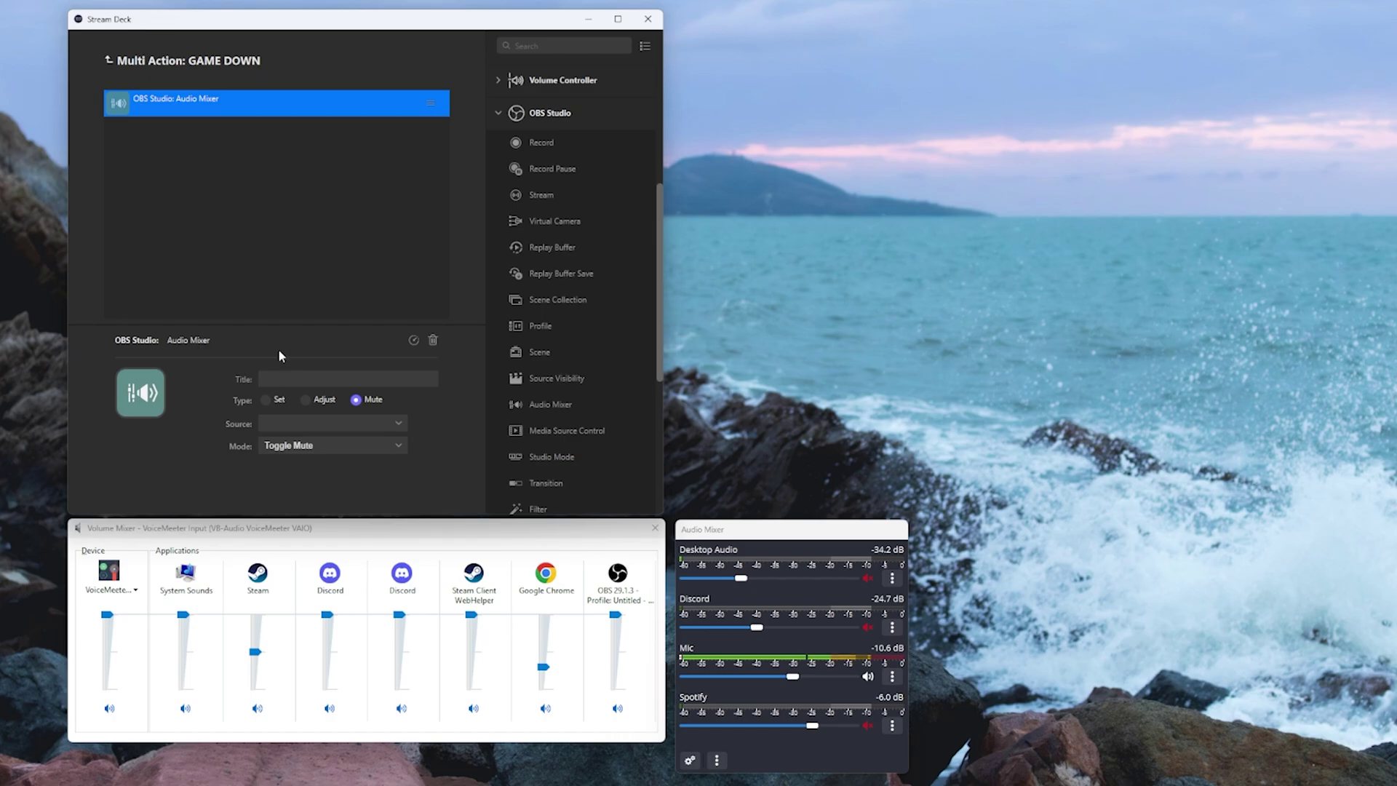
text(GAME DOWN)
click(320, 401)
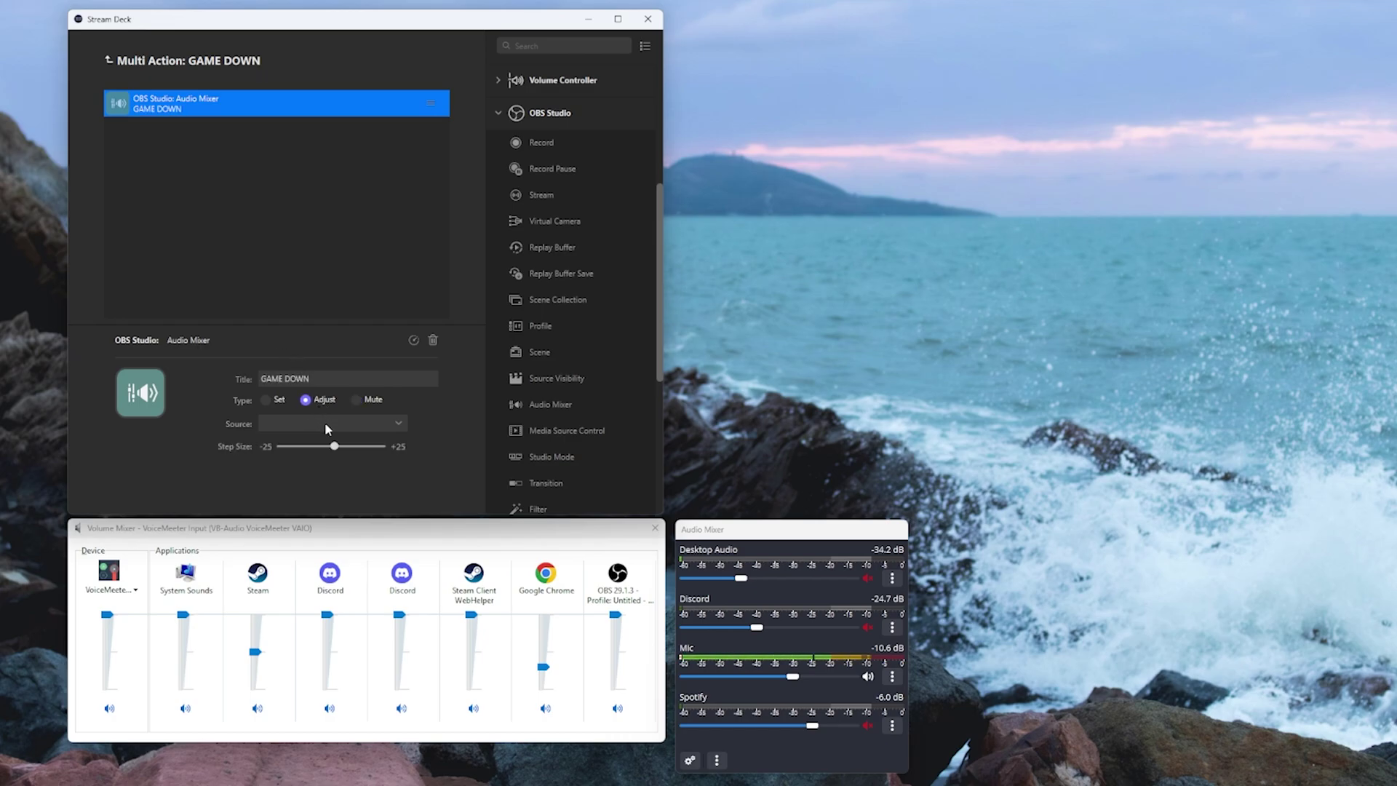
click(326, 425)
click(305, 437)
drag(336, 447, 327, 447)
Step: Duplicate the GAME DOWN step to seven copies, then return to the key grid
click(210, 101)
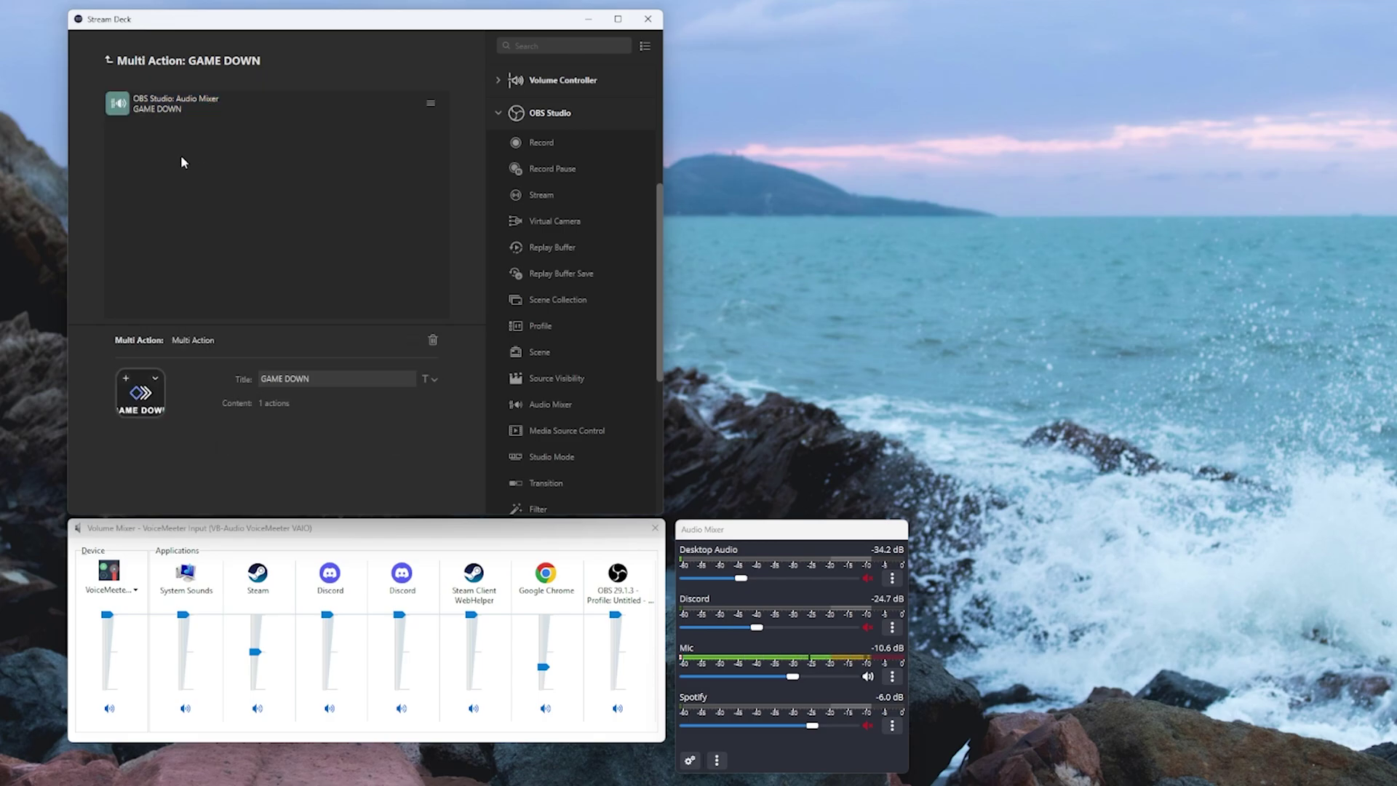
key(ctrl+v)
key(ctrl+v)
key(ctrl+v)
key(ctrl+v)
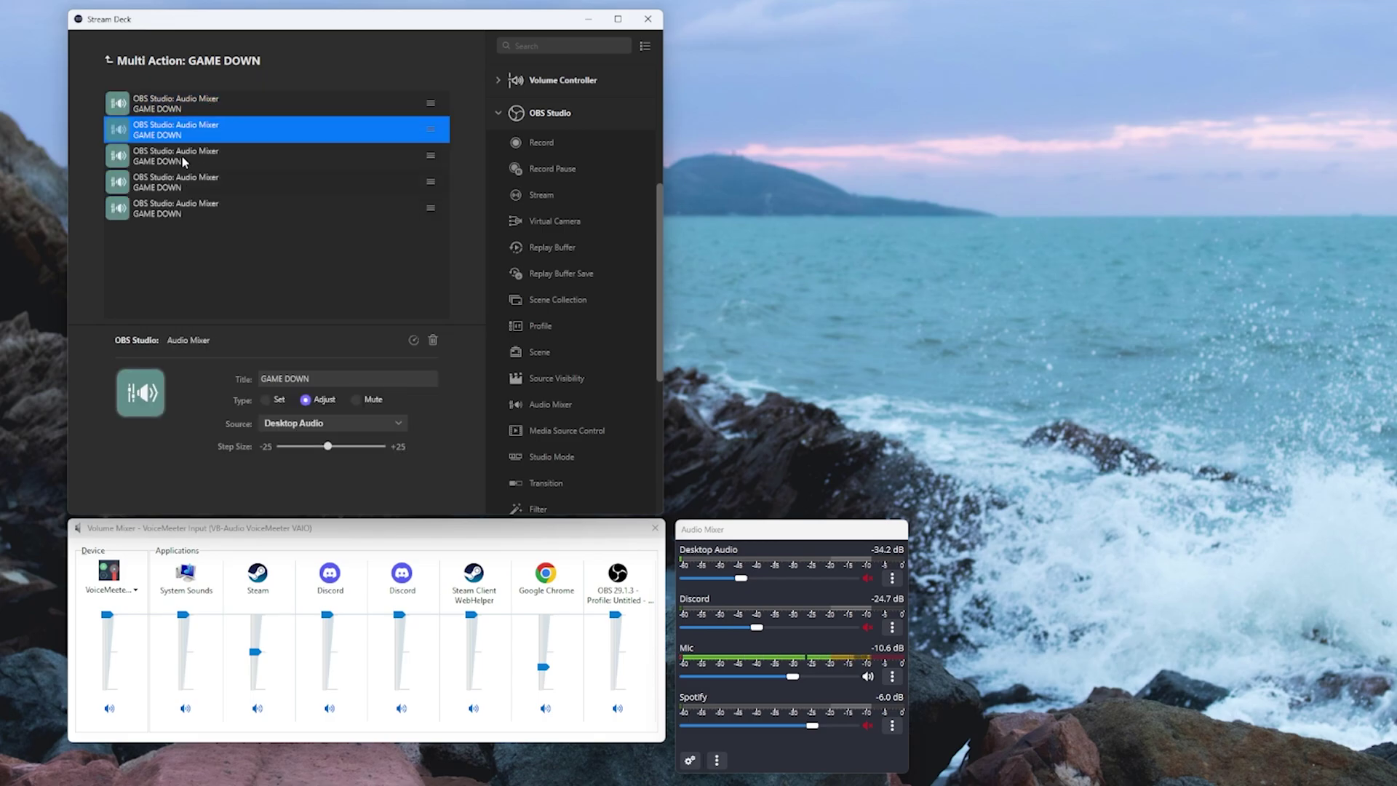
key(ctrl+v)
key(ctrl+v)
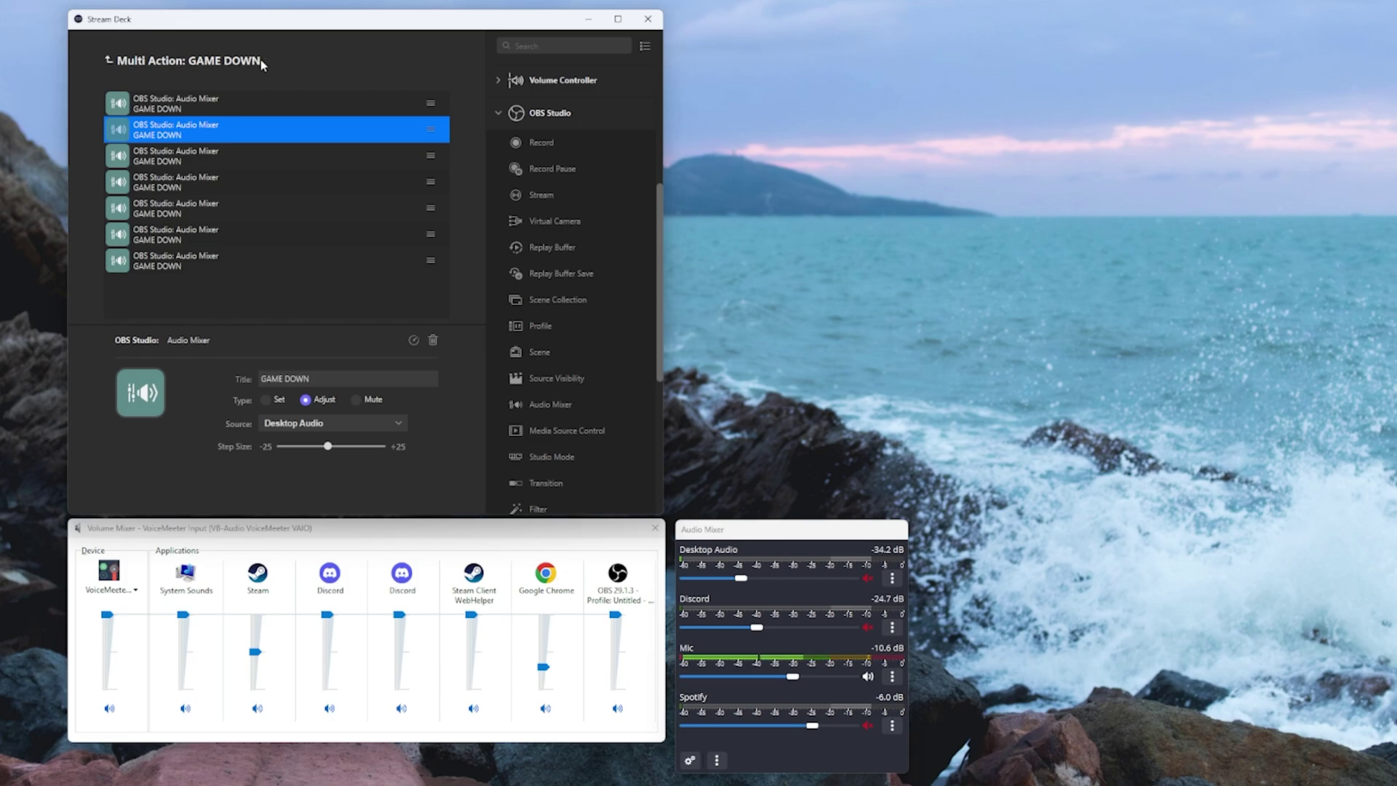
click(109, 60)
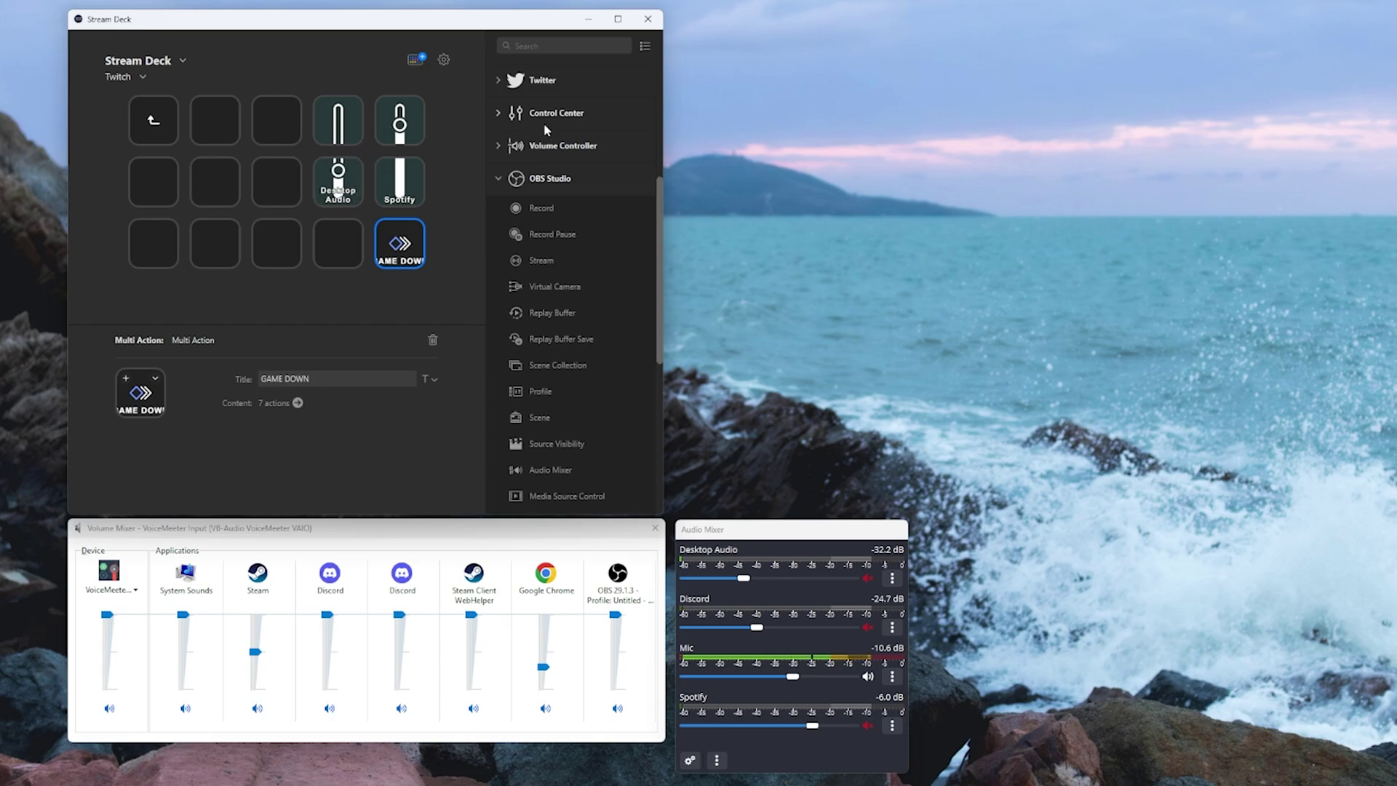
Step: Add a second step titled SPOTIFY UP to the GAME DOWN key, adjusting Spotify
click(297, 403)
drag(548, 412, 214, 118)
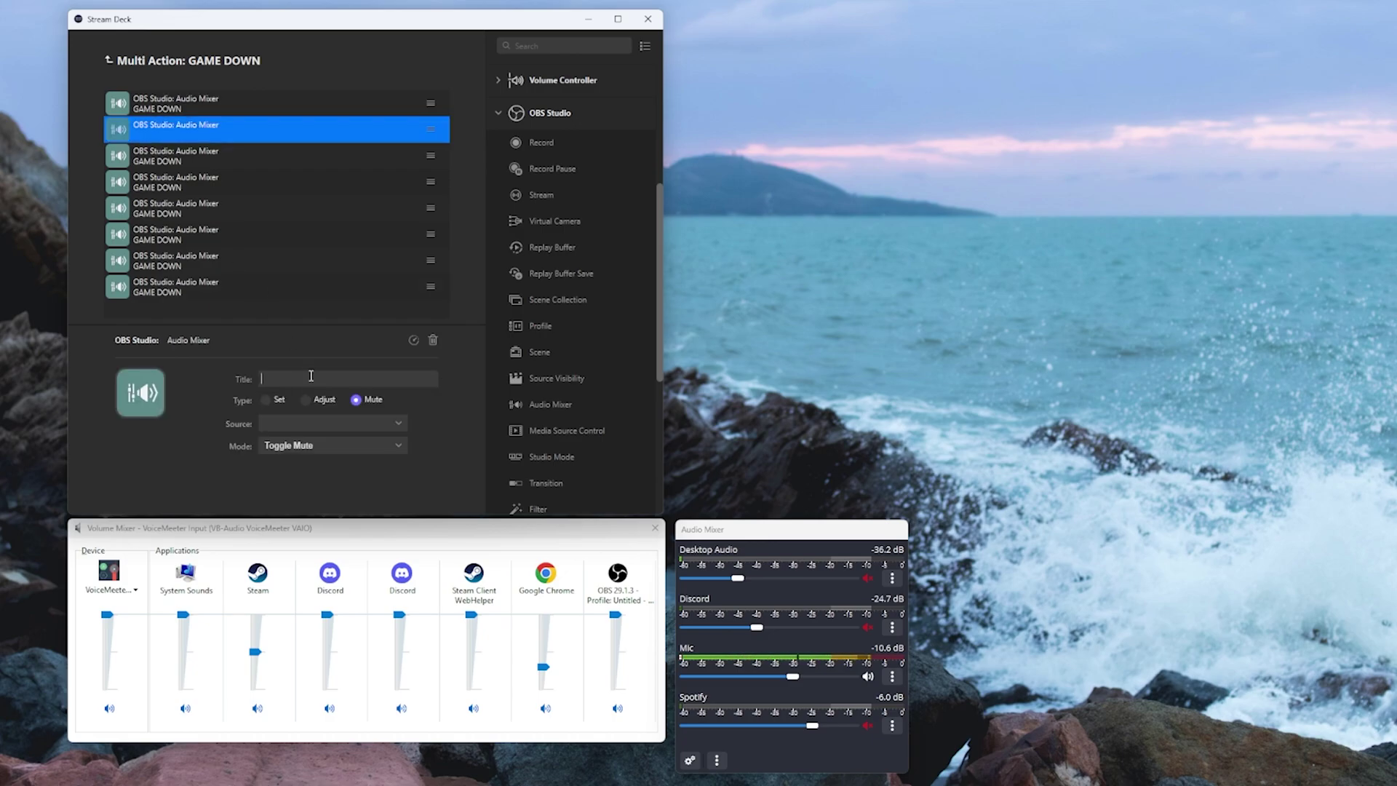
text(SPOTIFY UP)
click(305, 399)
click(310, 424)
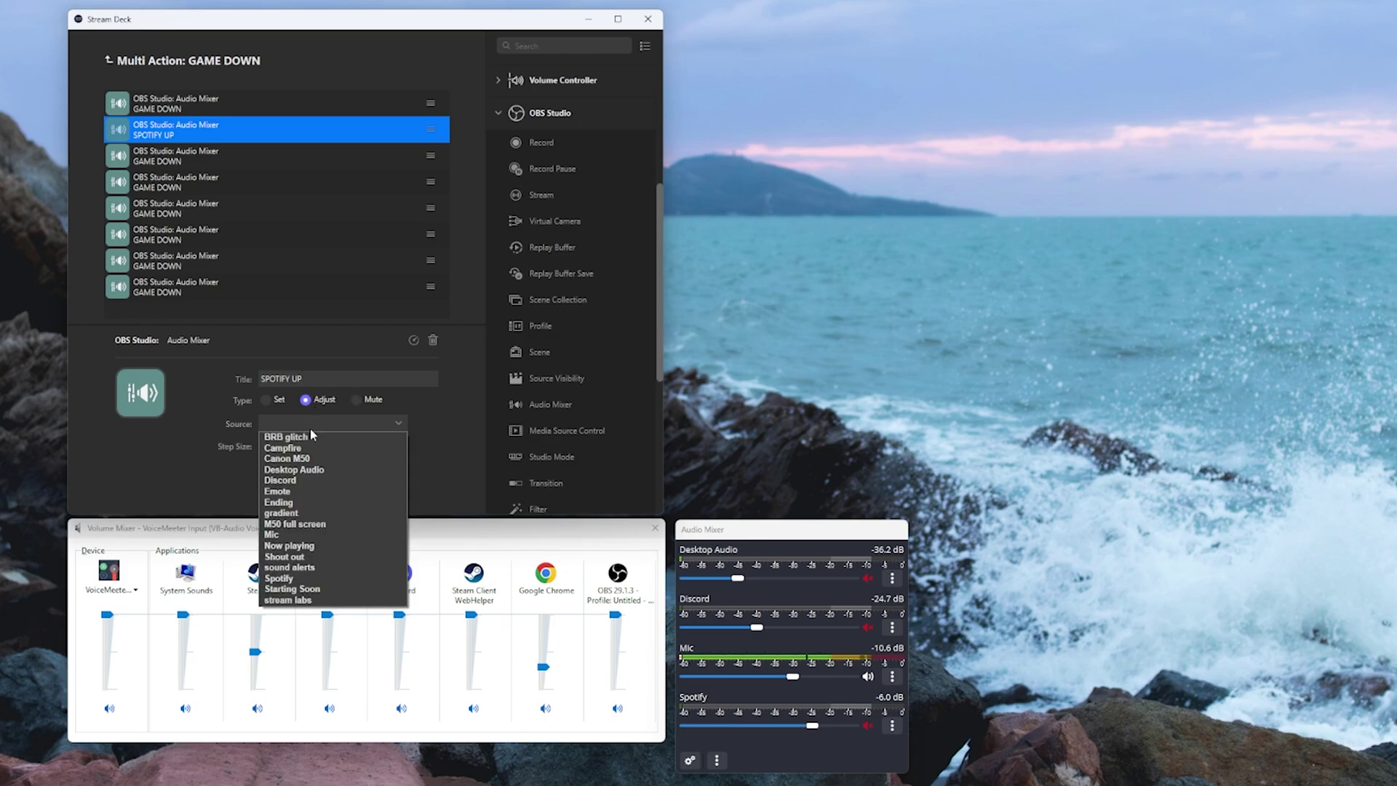
click(290, 578)
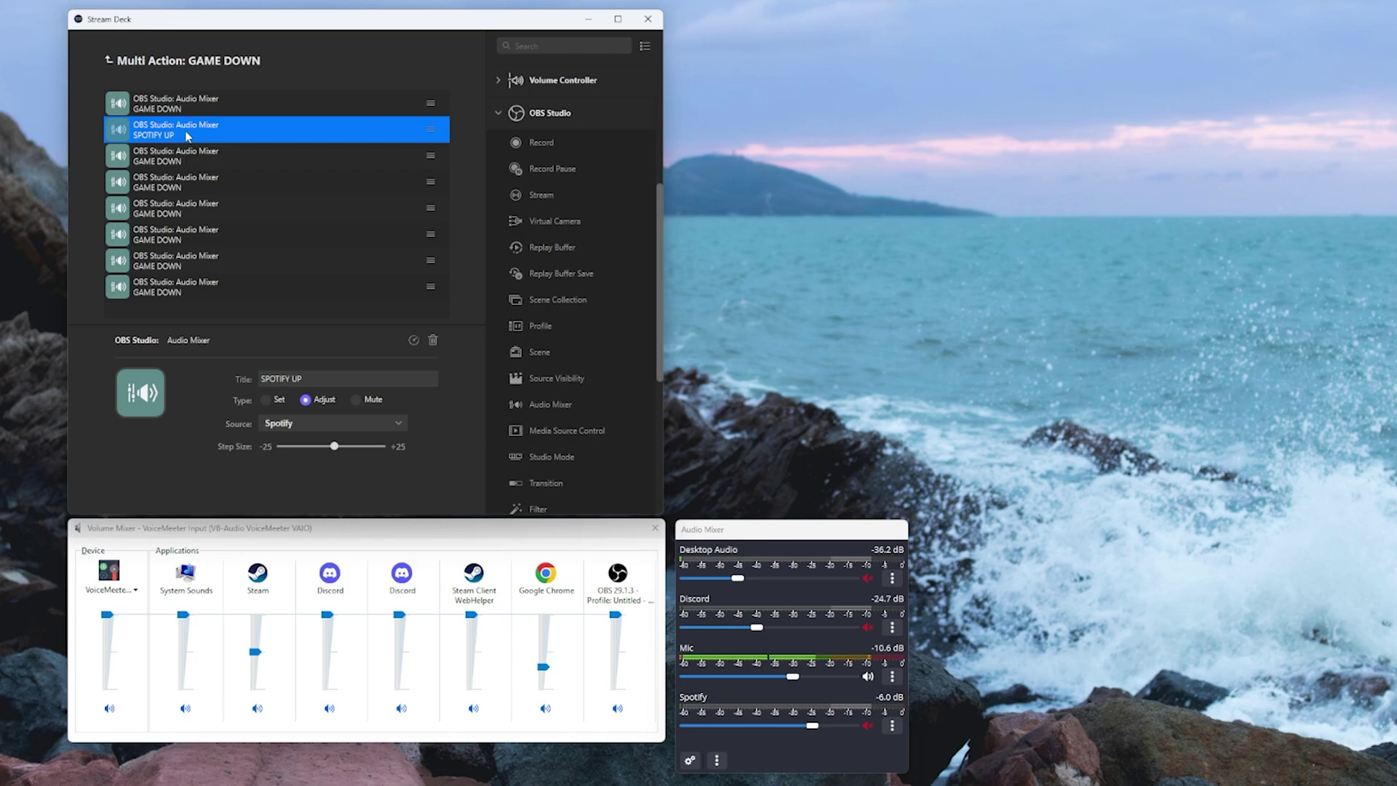
Step: Paste SPOTIFY UP steps between GAME DOWN steps for 13 actions, then go back
click(175, 186)
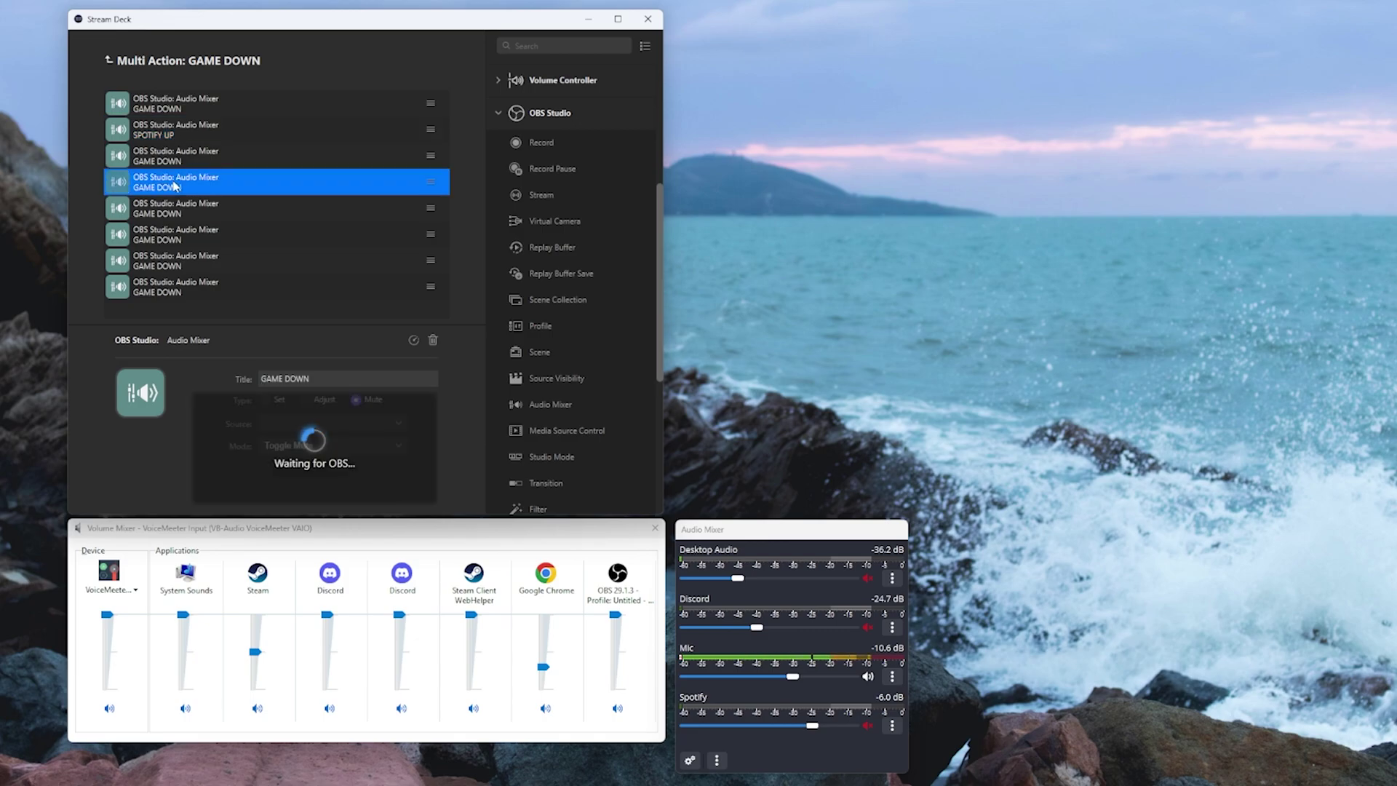
key(ctrl+v)
click(168, 238)
click(170, 285)
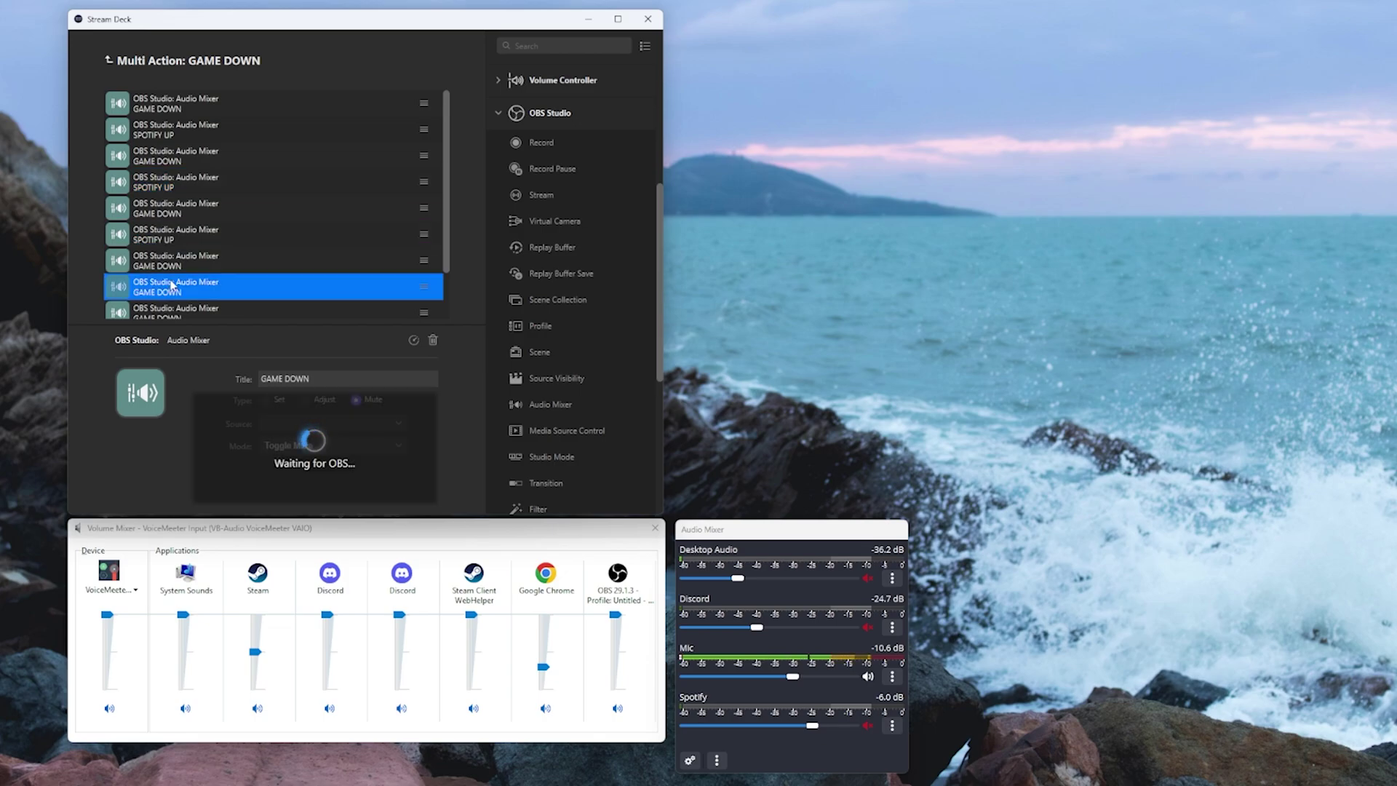
key(ctrl+v)
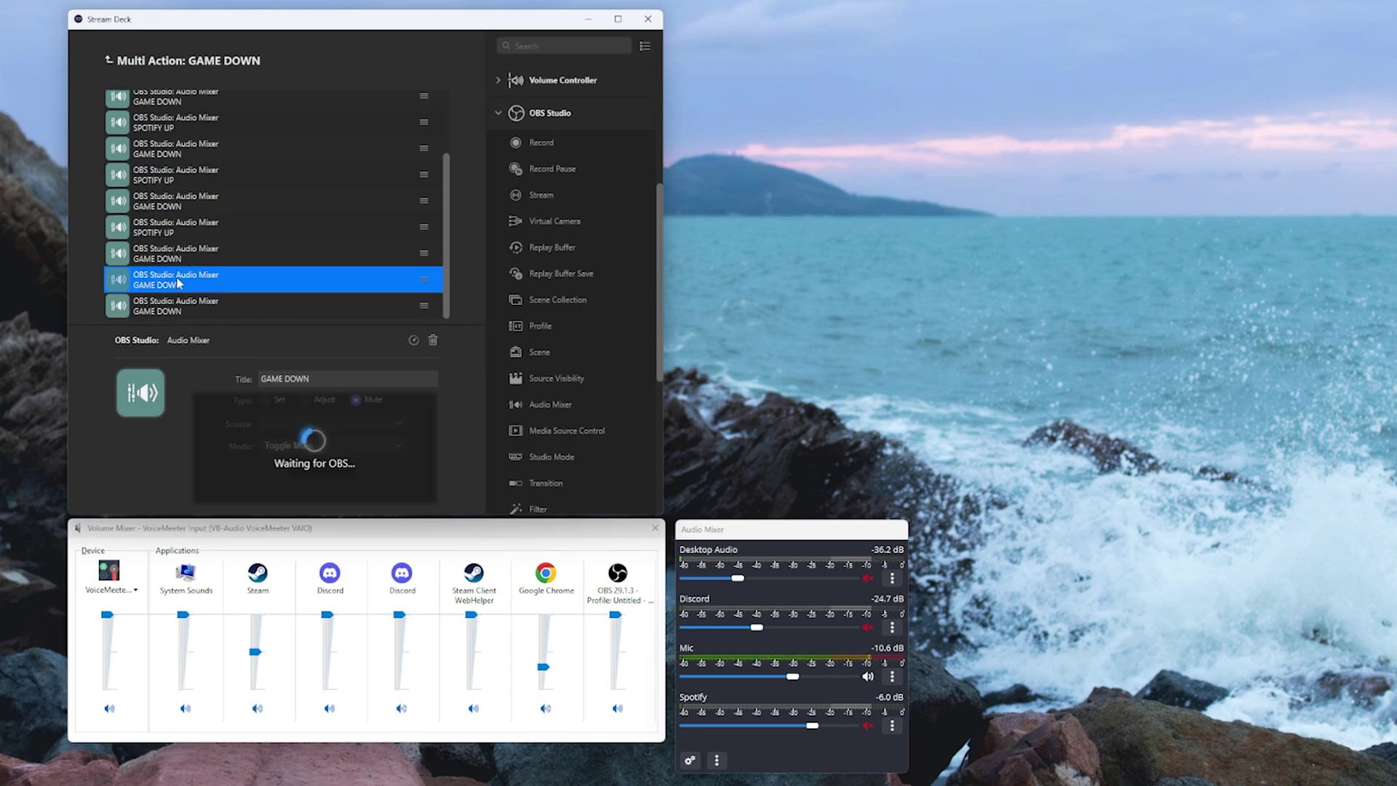
click(173, 286)
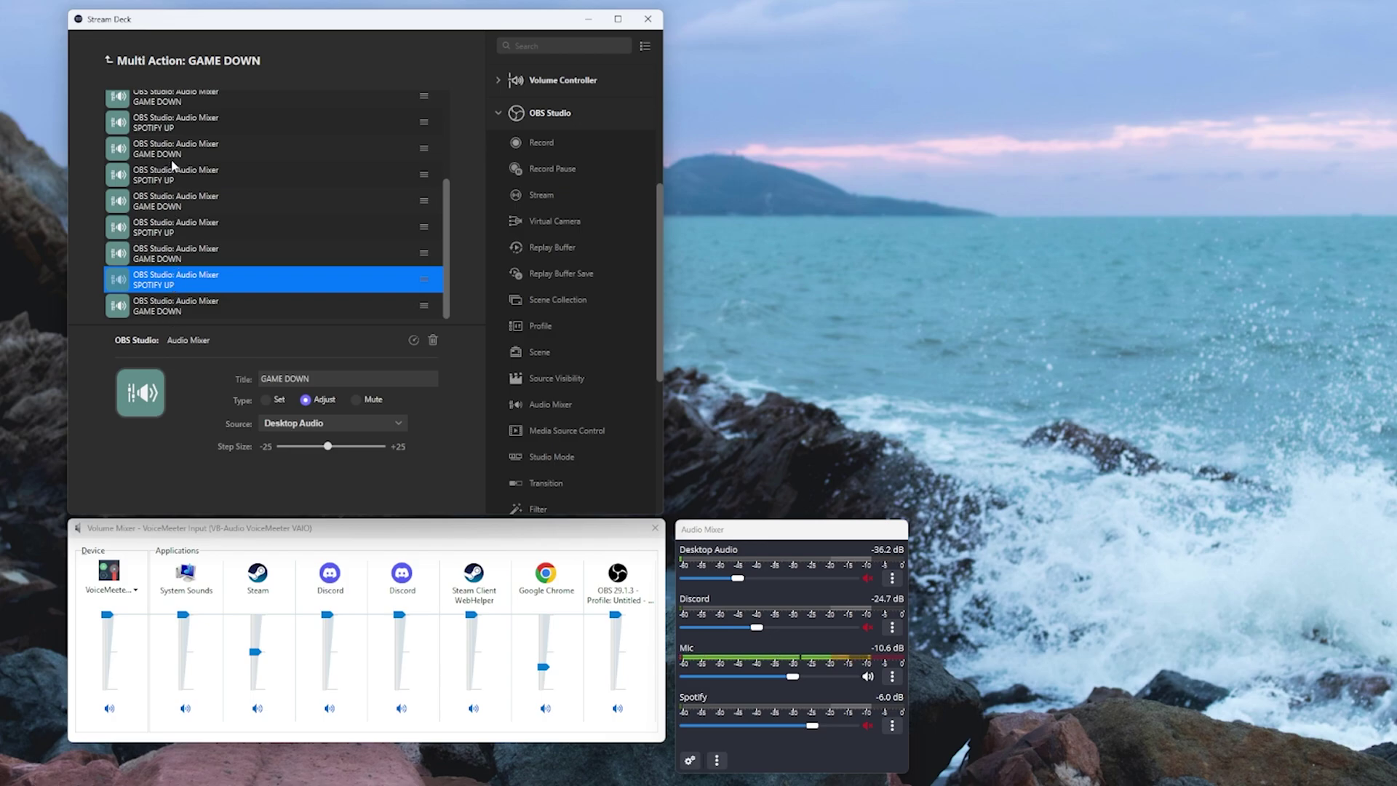
scroll(180, 155, up, 3)
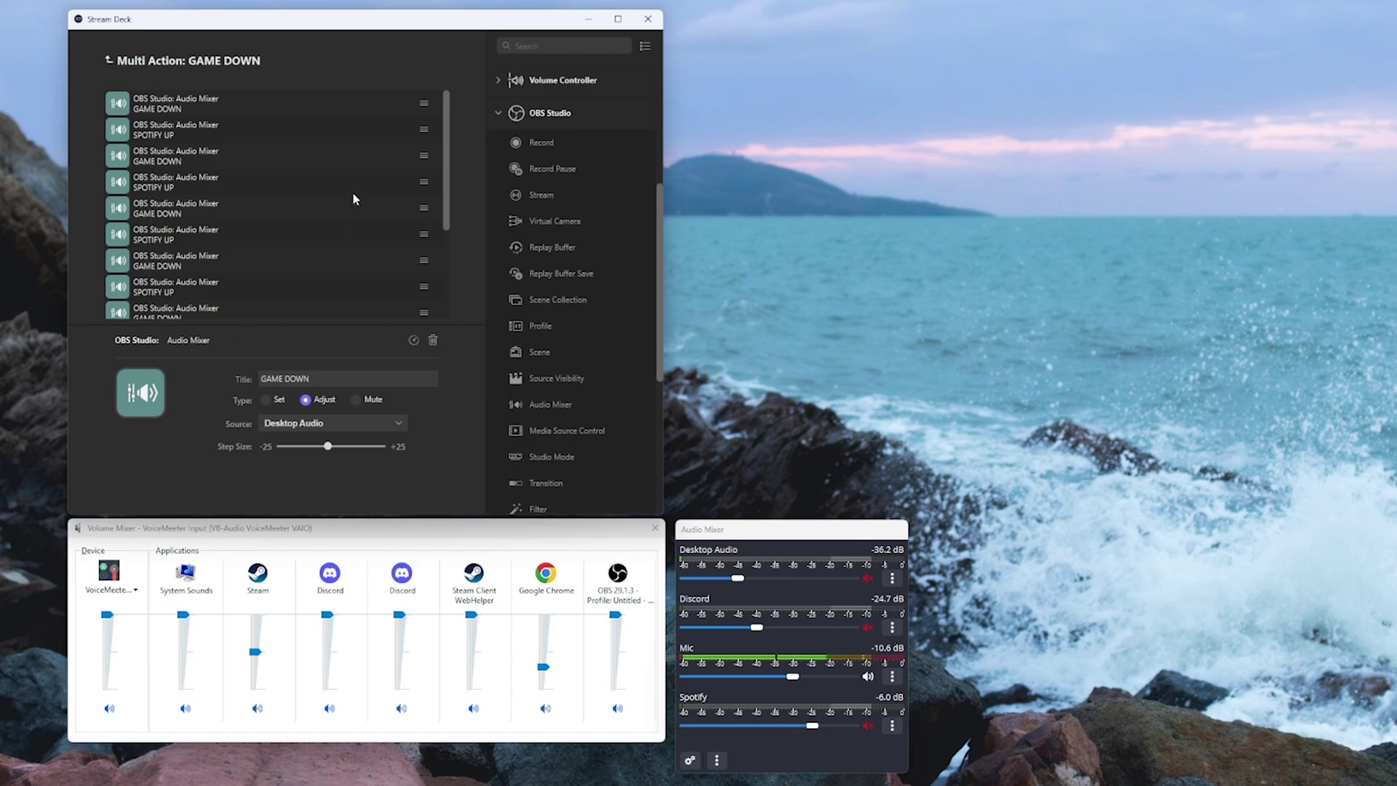
click(109, 59)
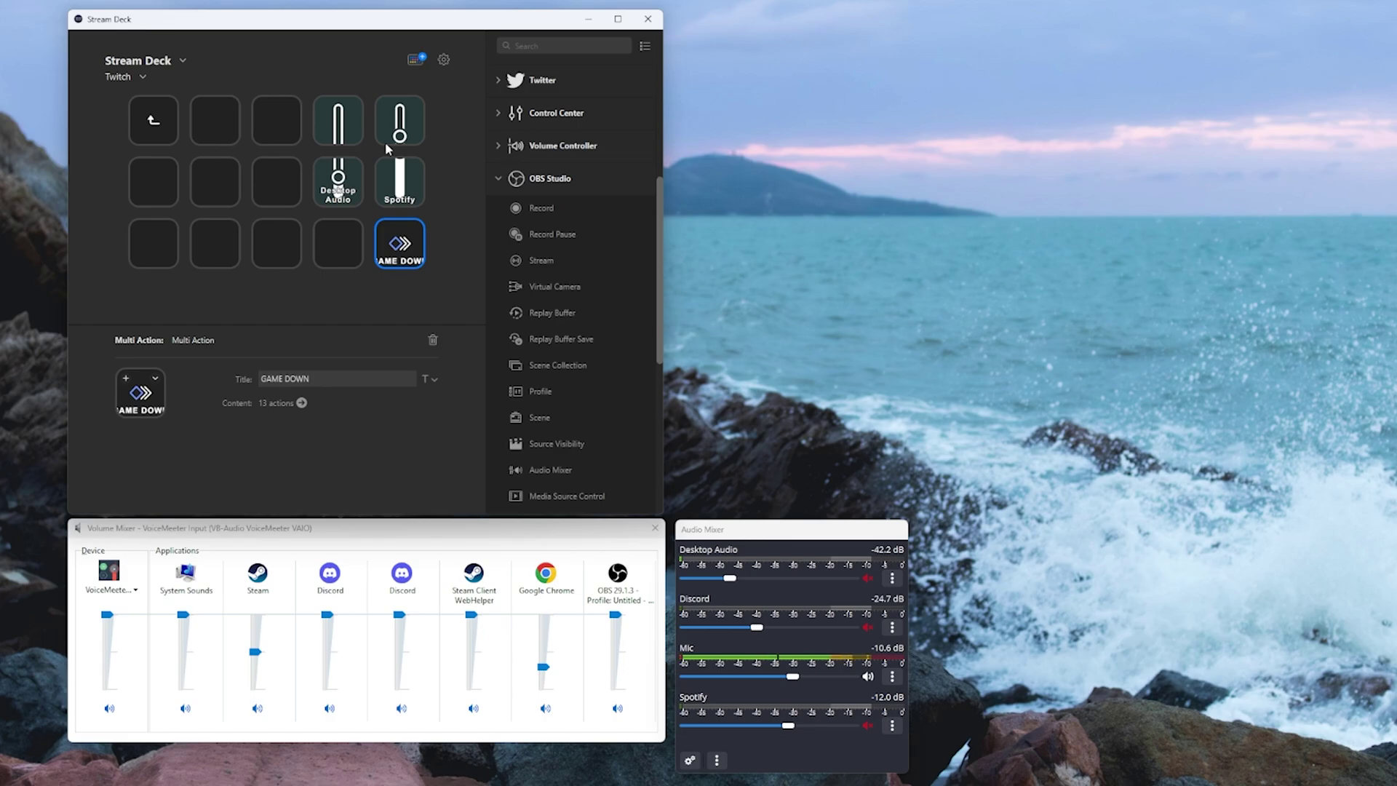
Step: Insert a Delay step into the GAME DOWN sequence and select its 1000 ms value
scroll(530, 210, up, 4)
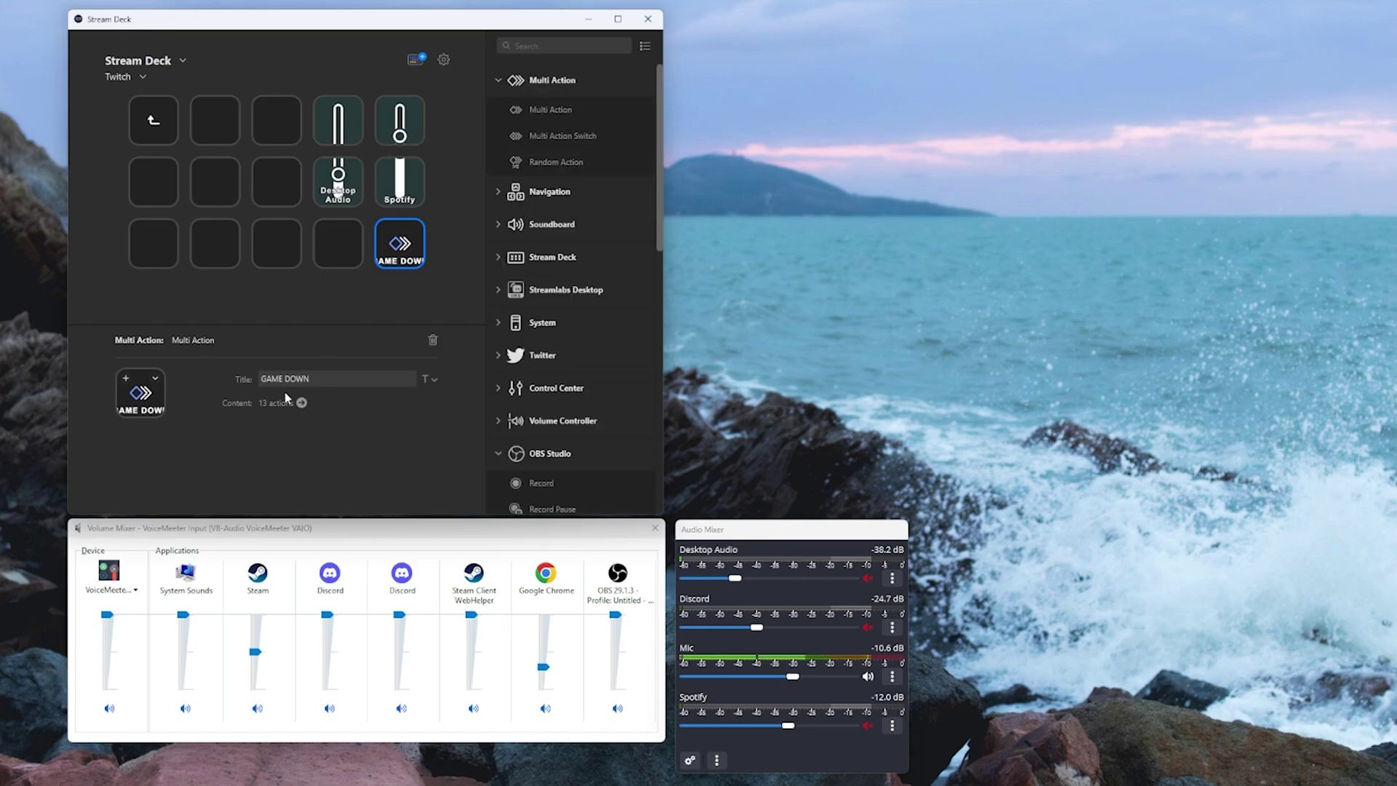
click(301, 402)
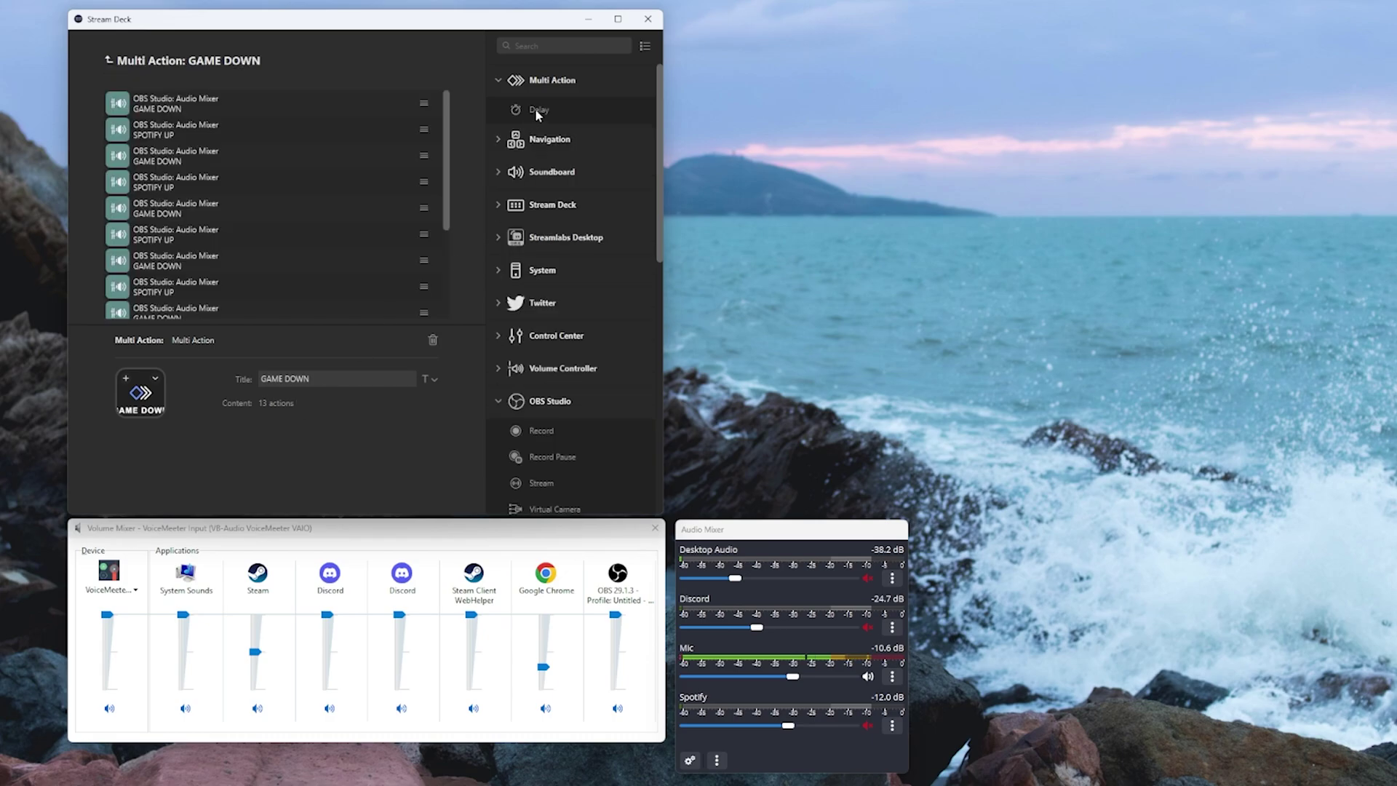
drag(537, 113, 237, 145)
double_click(280, 405)
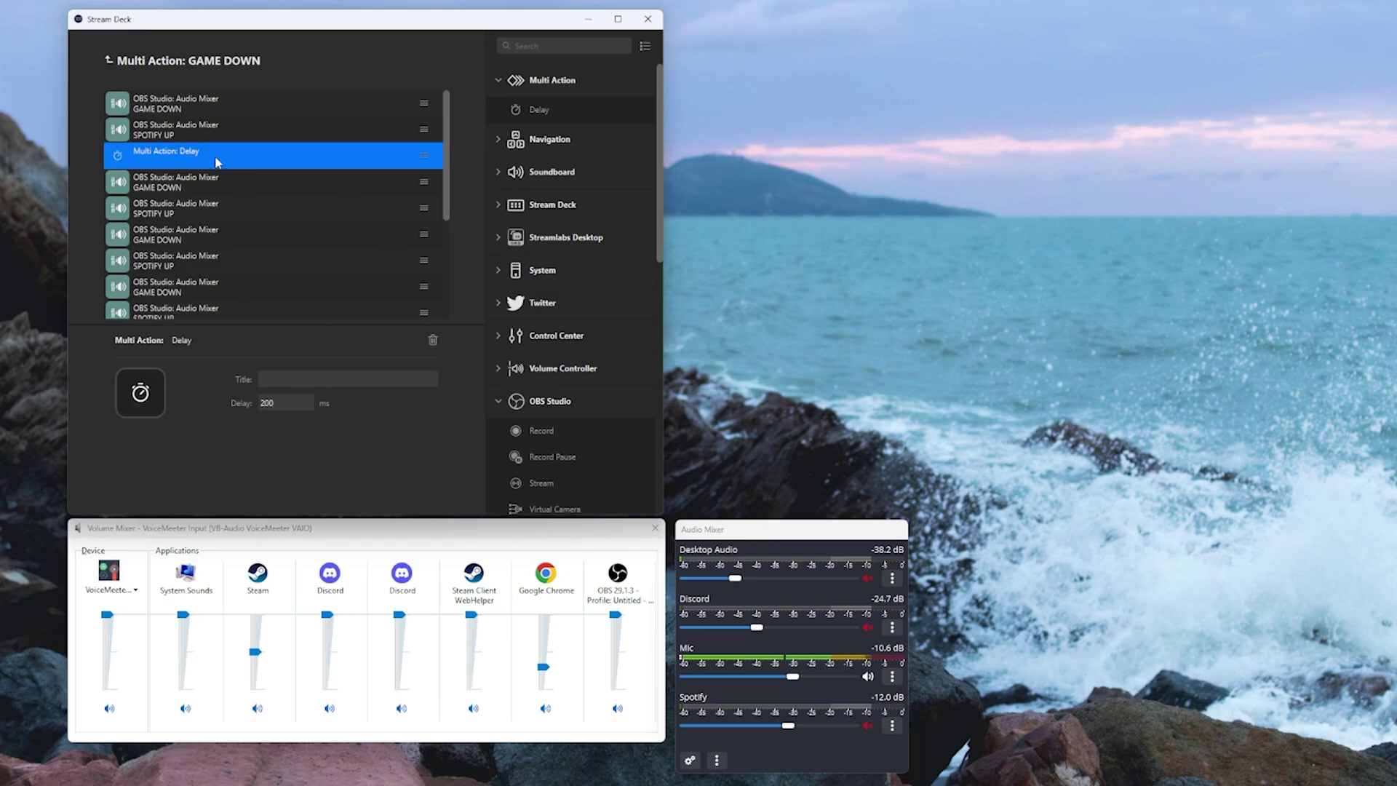
Step: Duplicate a delay and paste another SPOTIFY UP step to reach 20 actions, then go back
click(175, 237)
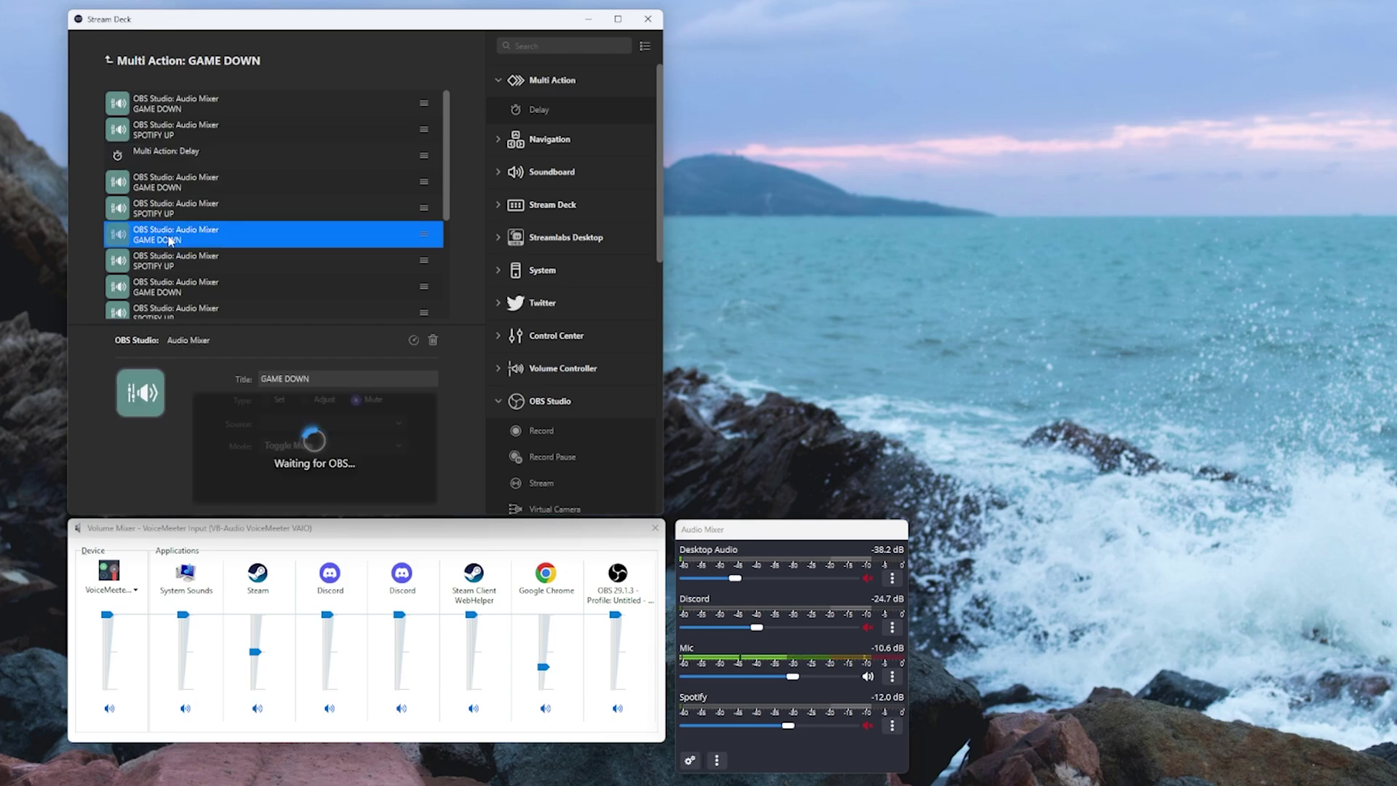
scroll(153, 189, down, 5)
drag(153, 187, 152, 191)
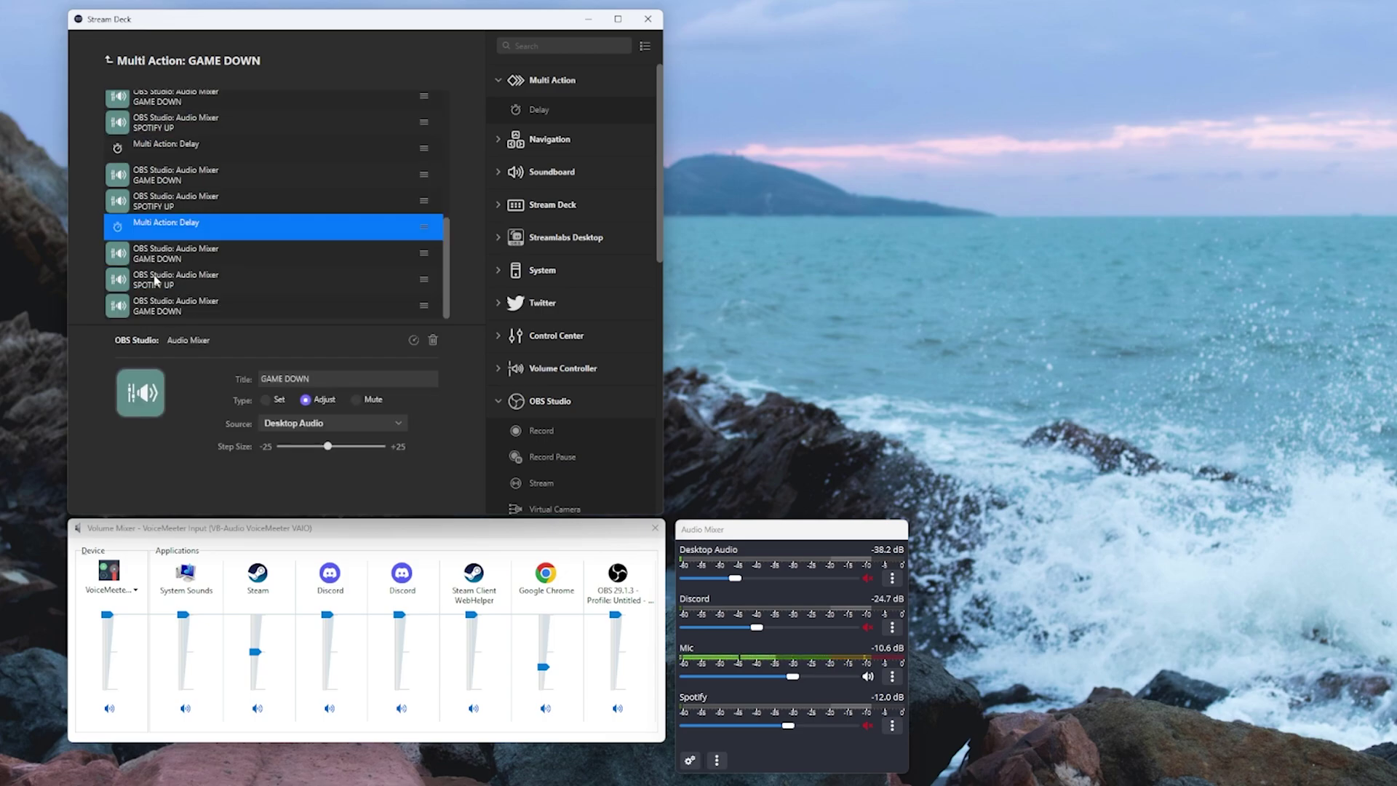
scroll(156, 284, down, 1)
click(162, 311)
key(ctrl+v)
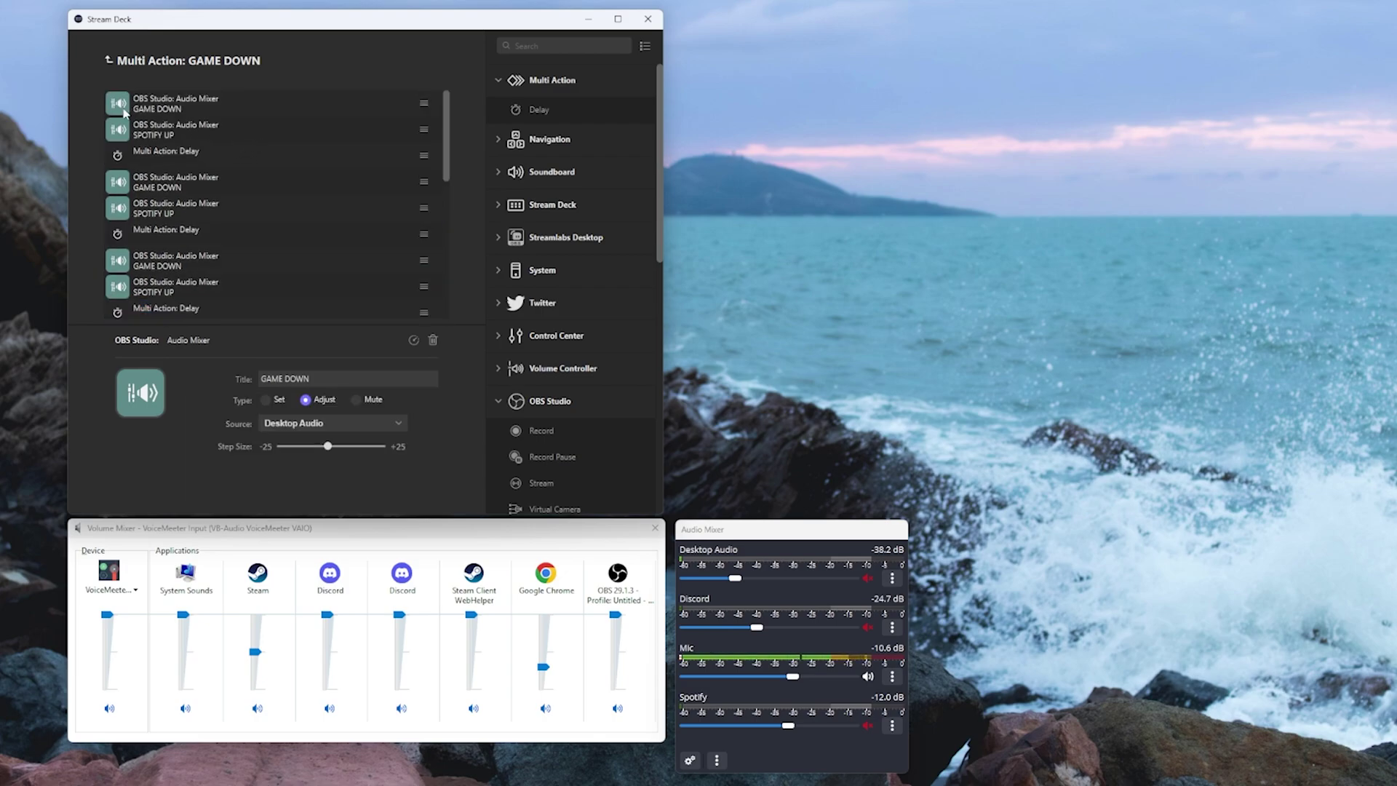
key(ctrl+v)
click(109, 62)
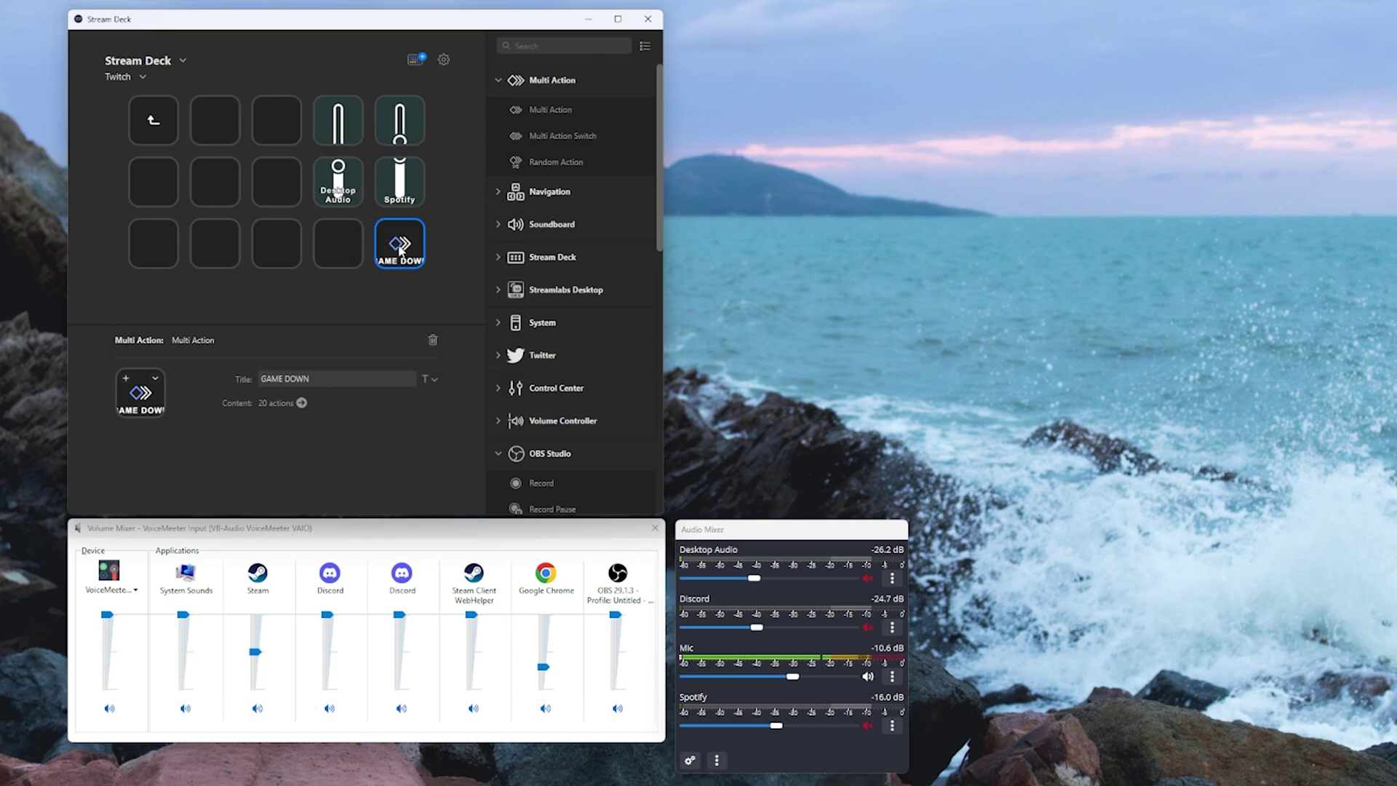
Step: Select the empty top-row key to fill next
click(342, 242)
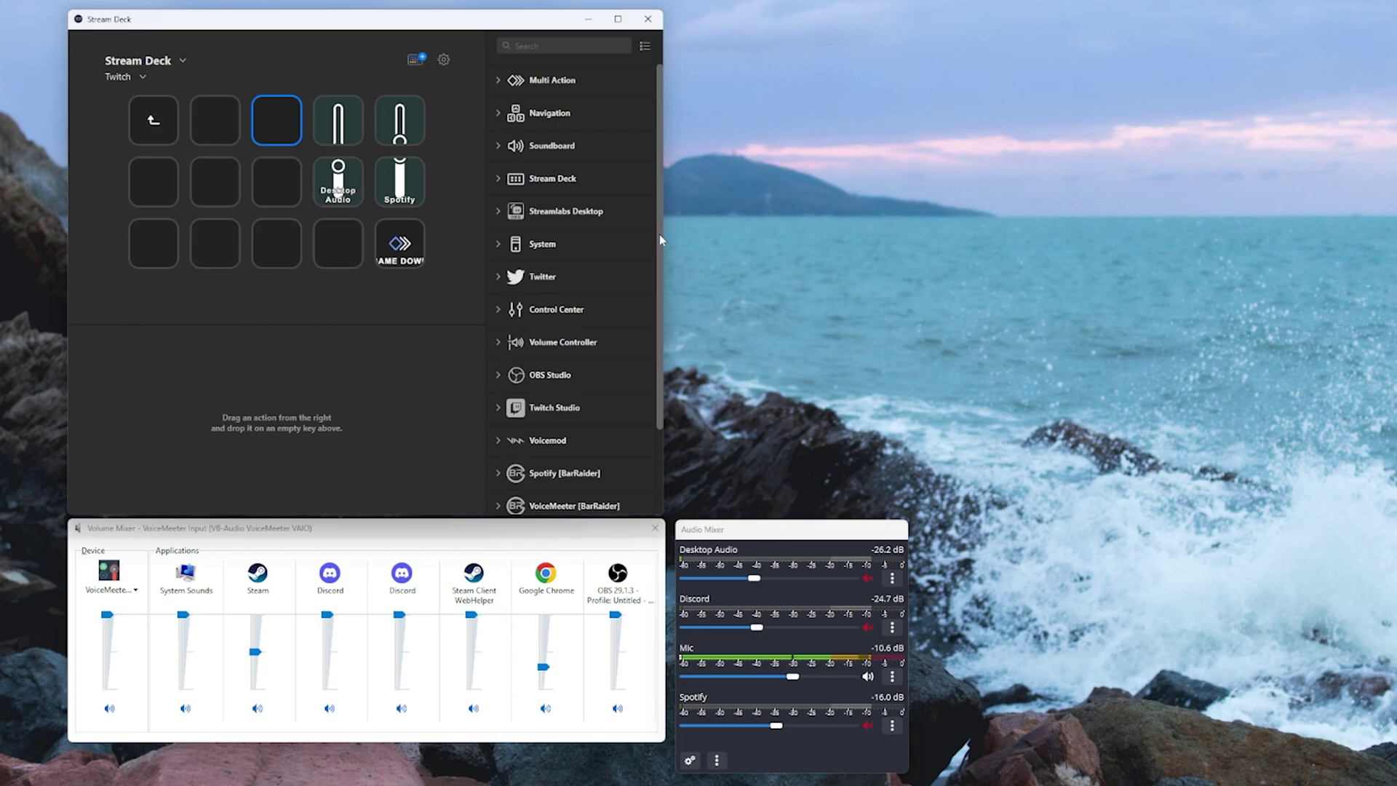
Step: Assign Win Tools App Volume Set to the top-row key, targeting chrome and showing its name
drag(662, 235, 661, 298)
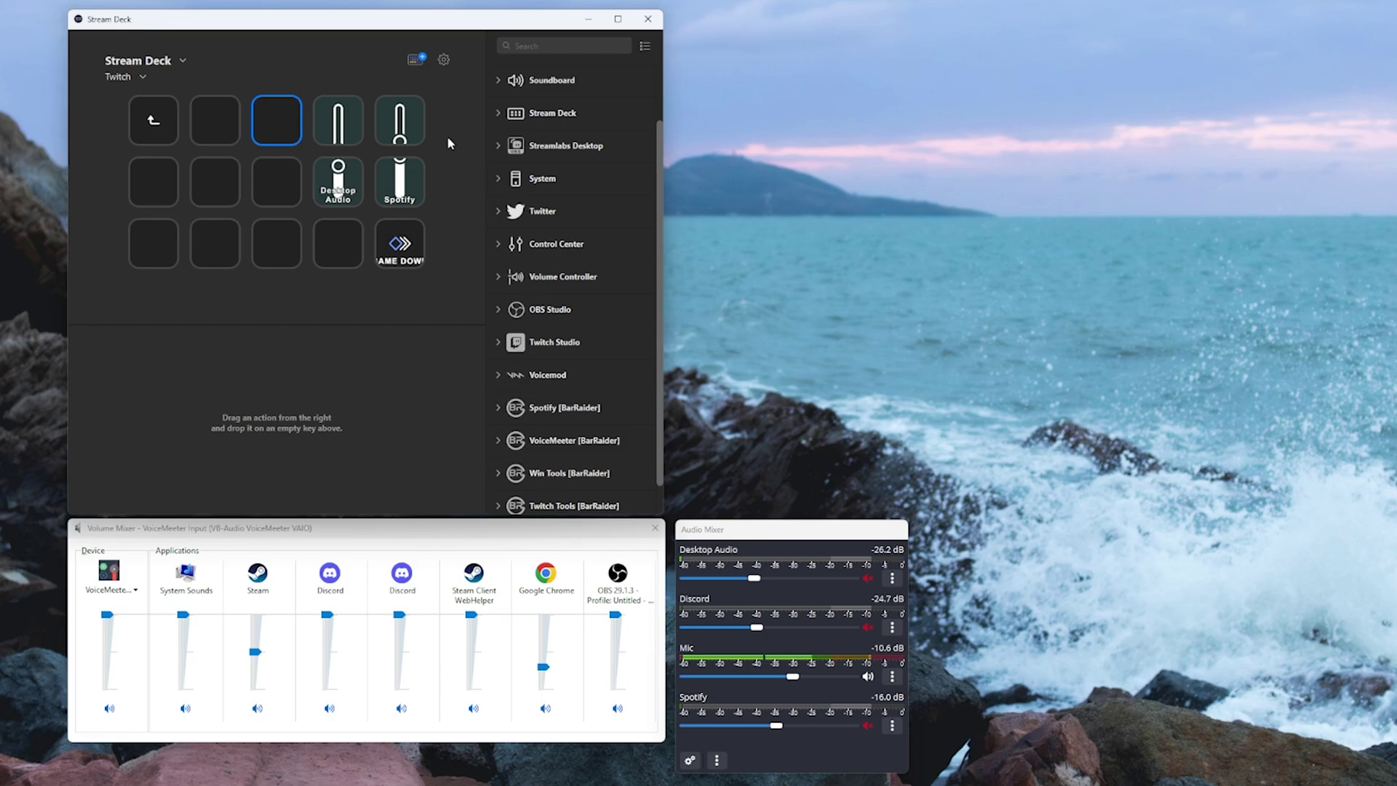
click(415, 61)
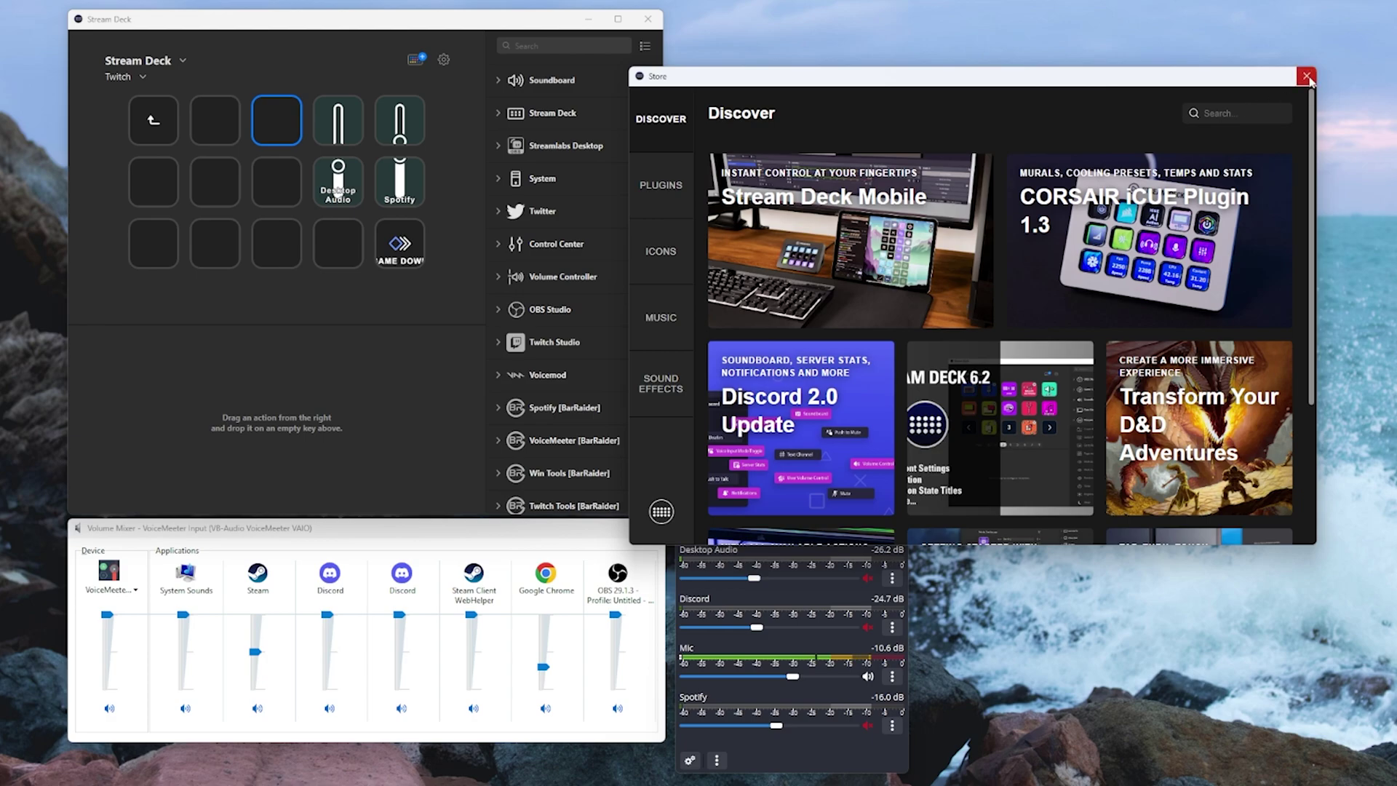
click(1307, 76)
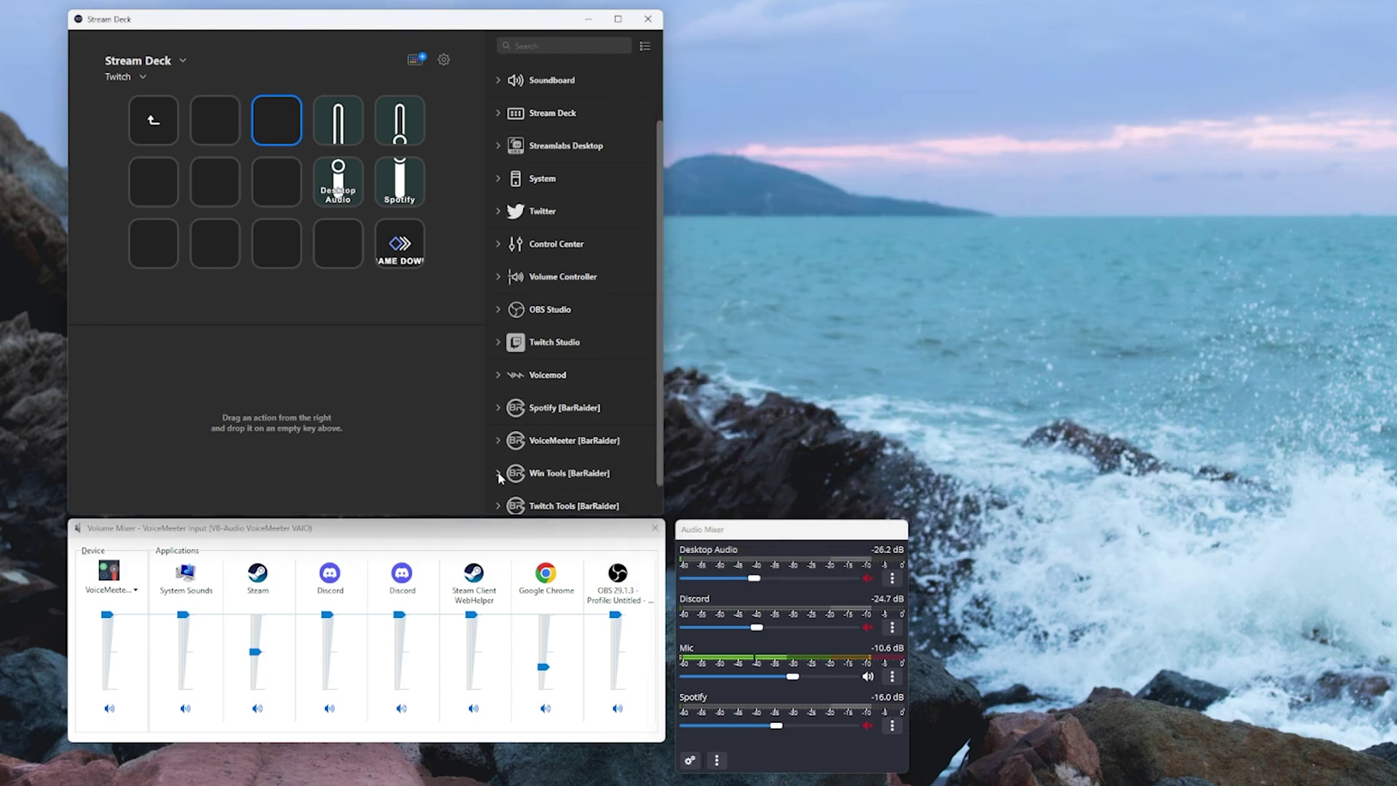
click(499, 474)
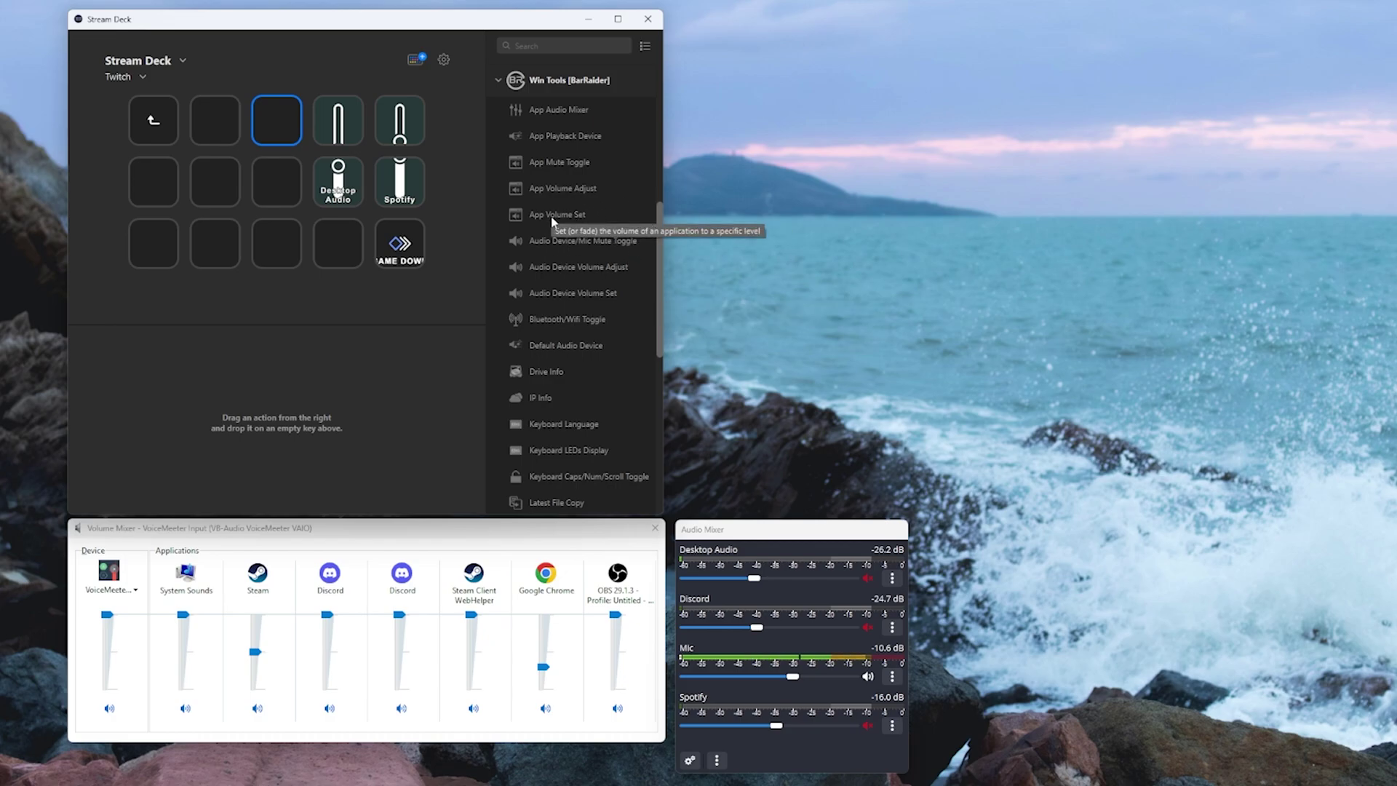
drag(553, 216, 279, 131)
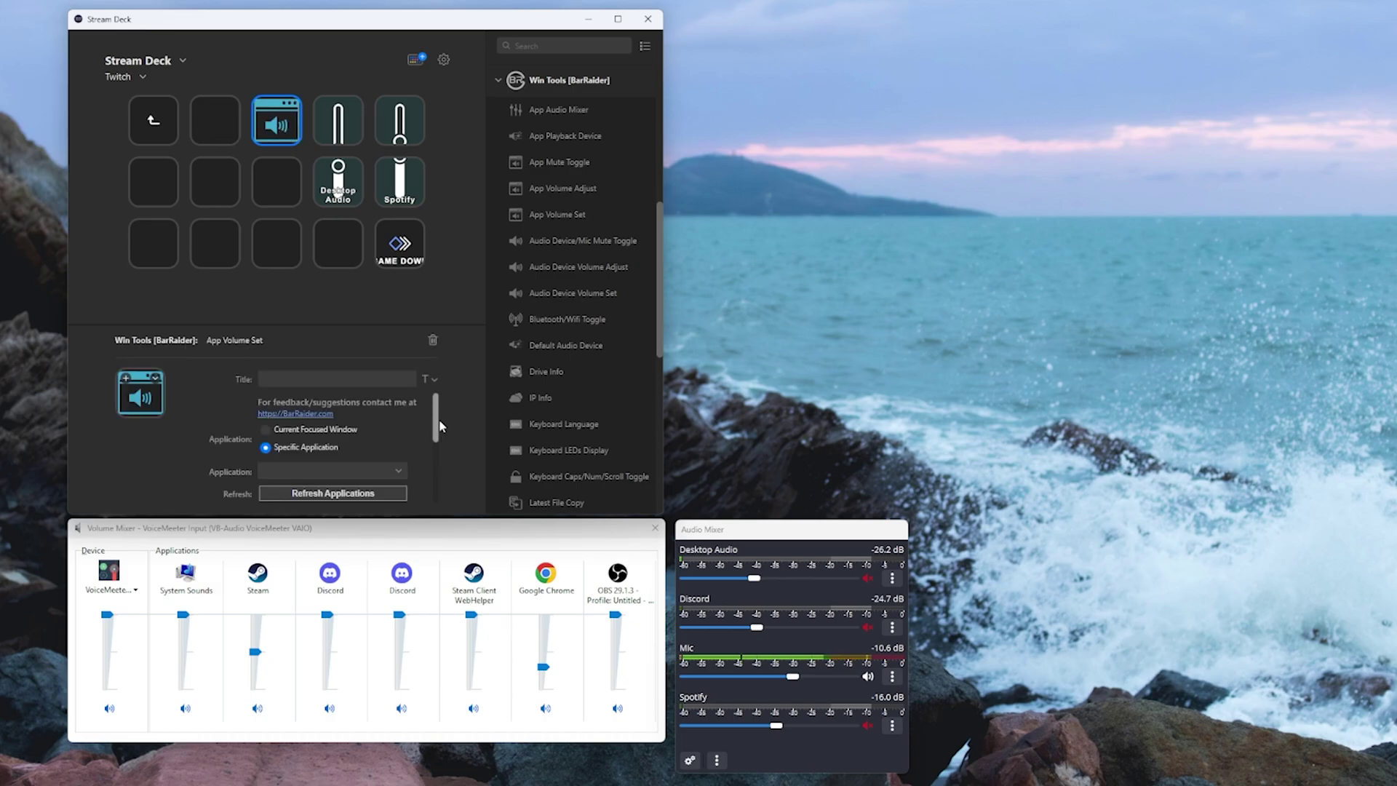
scroll(443, 430, down, 2)
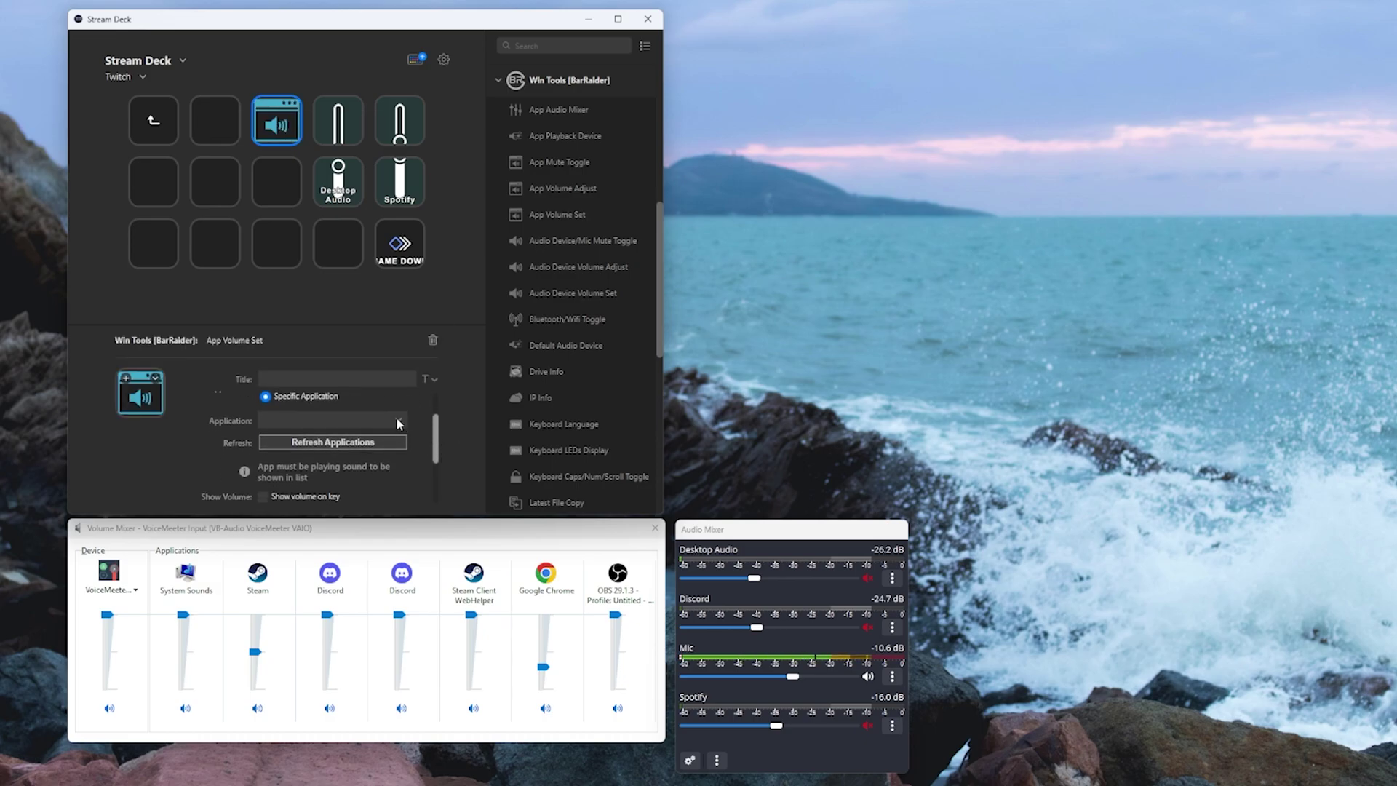
click(398, 422)
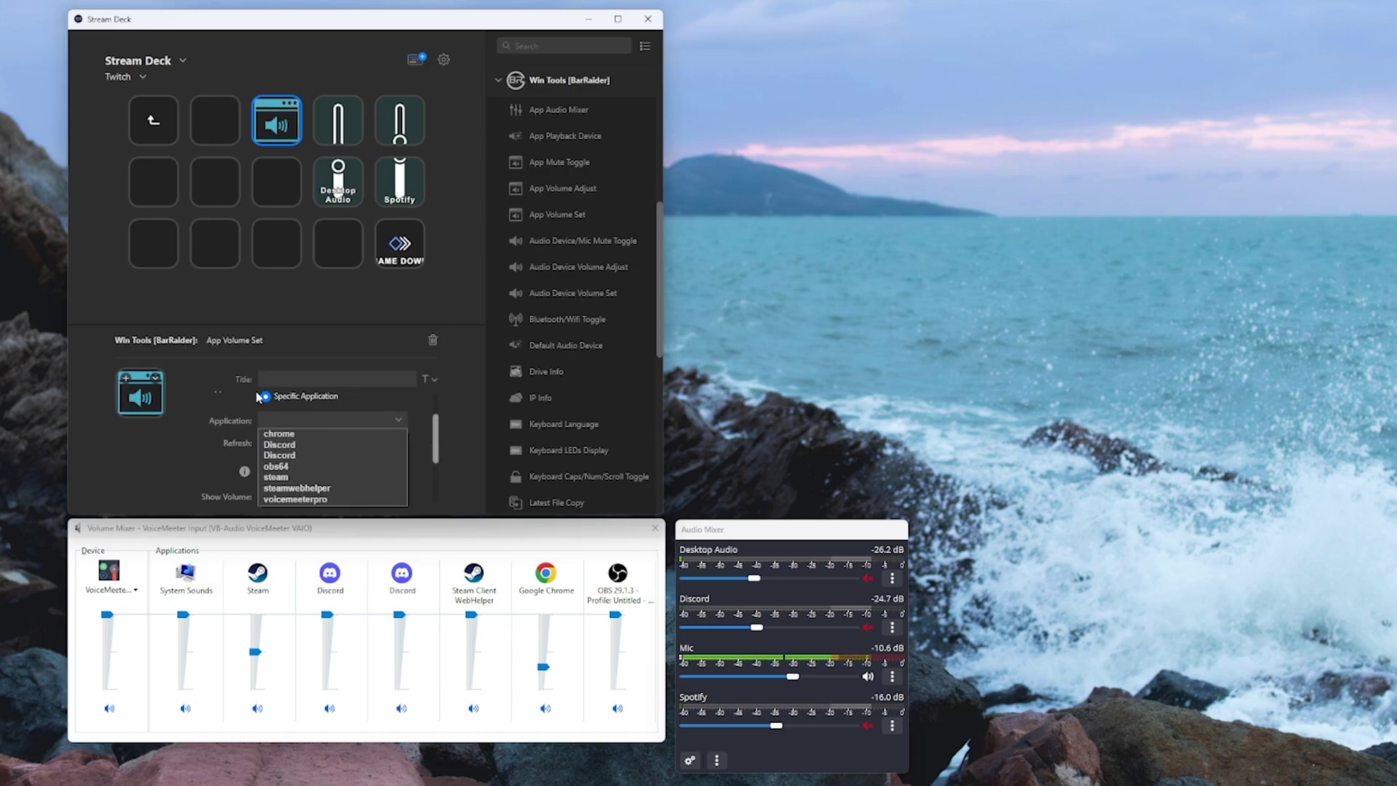
click(288, 435)
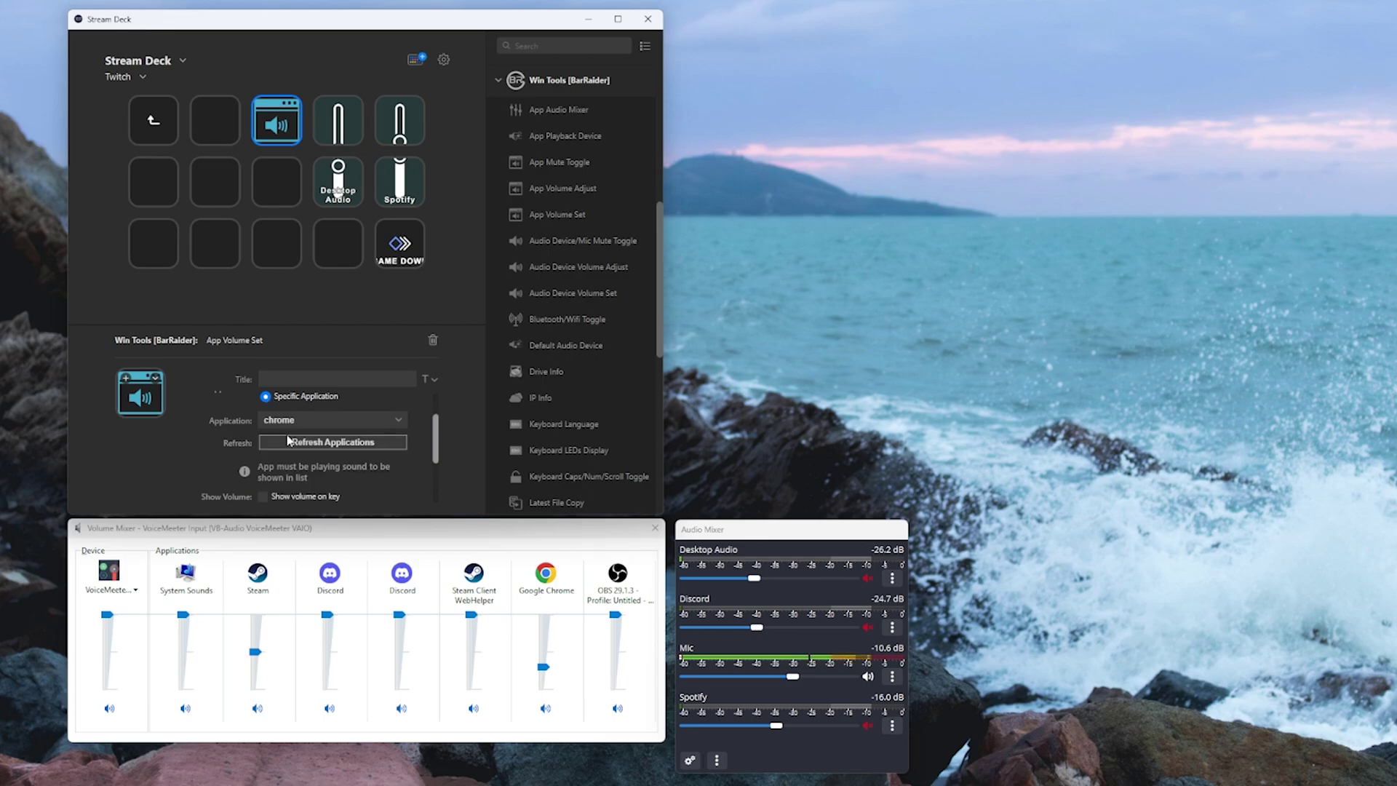
mouse_move(437, 434)
mouse_down()
mouse_move(438, 464)
mouse_move(440, 452)
mouse_up()
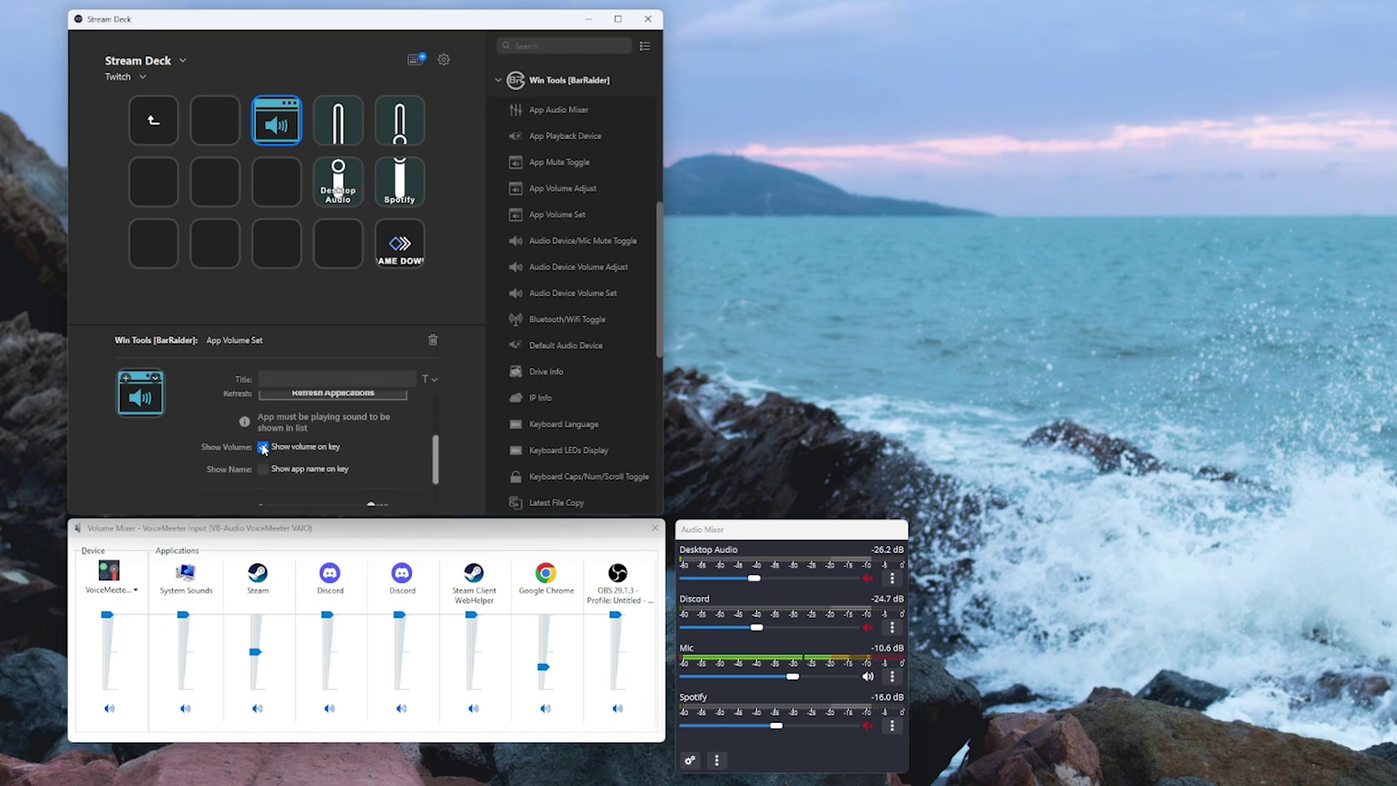
click(261, 468)
Step: Enable 'Fade to the above volume' on the chrome key with a fade length of about 2733 ms
drag(432, 451, 432, 479)
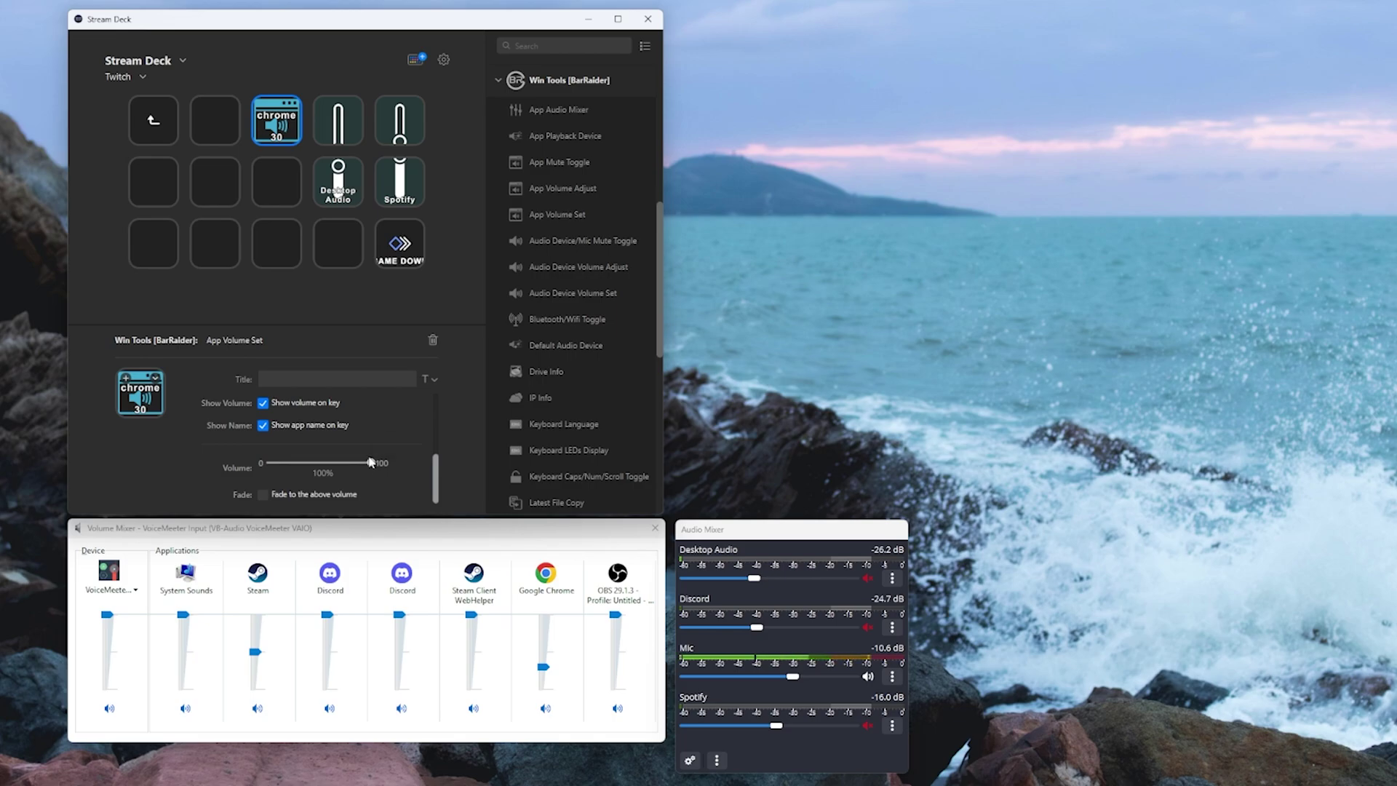
click(262, 494)
scroll(439, 500, down, 1)
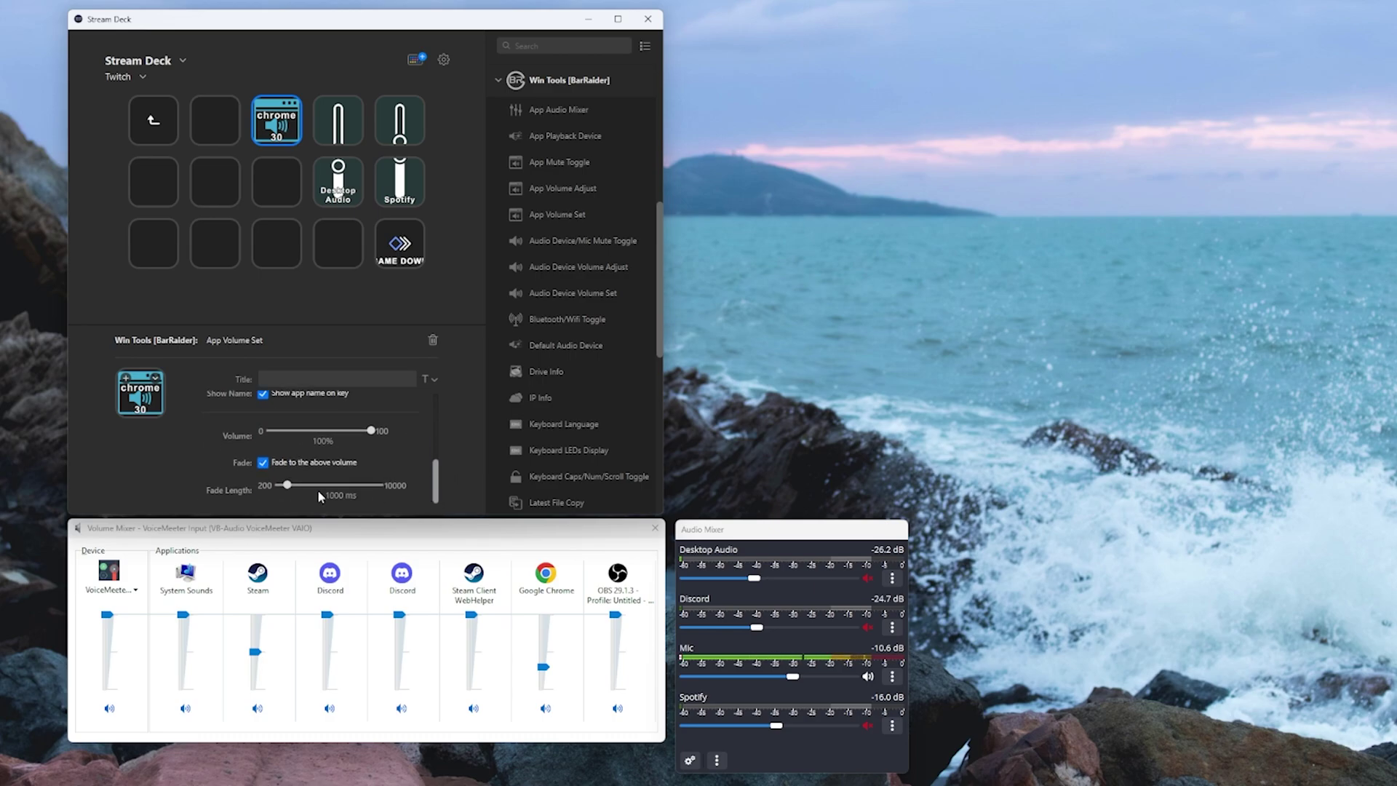
drag(288, 488, 311, 492)
Step: Duplicate the chrome volume key into the empty key below and set the copy's volume to 33%
click(276, 122)
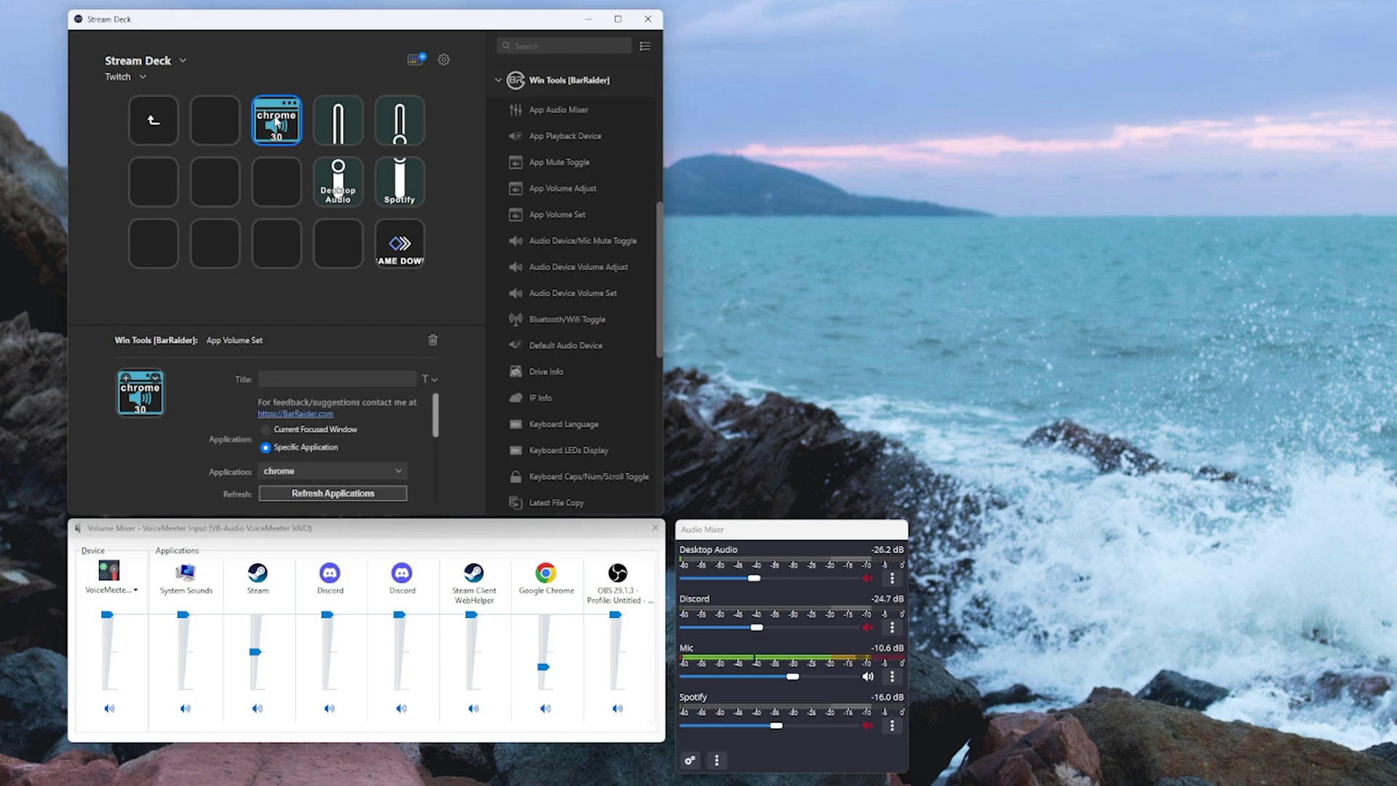
click(271, 183)
key(ctrl+v)
scroll(439, 415, down, 3)
drag(369, 454, 305, 459)
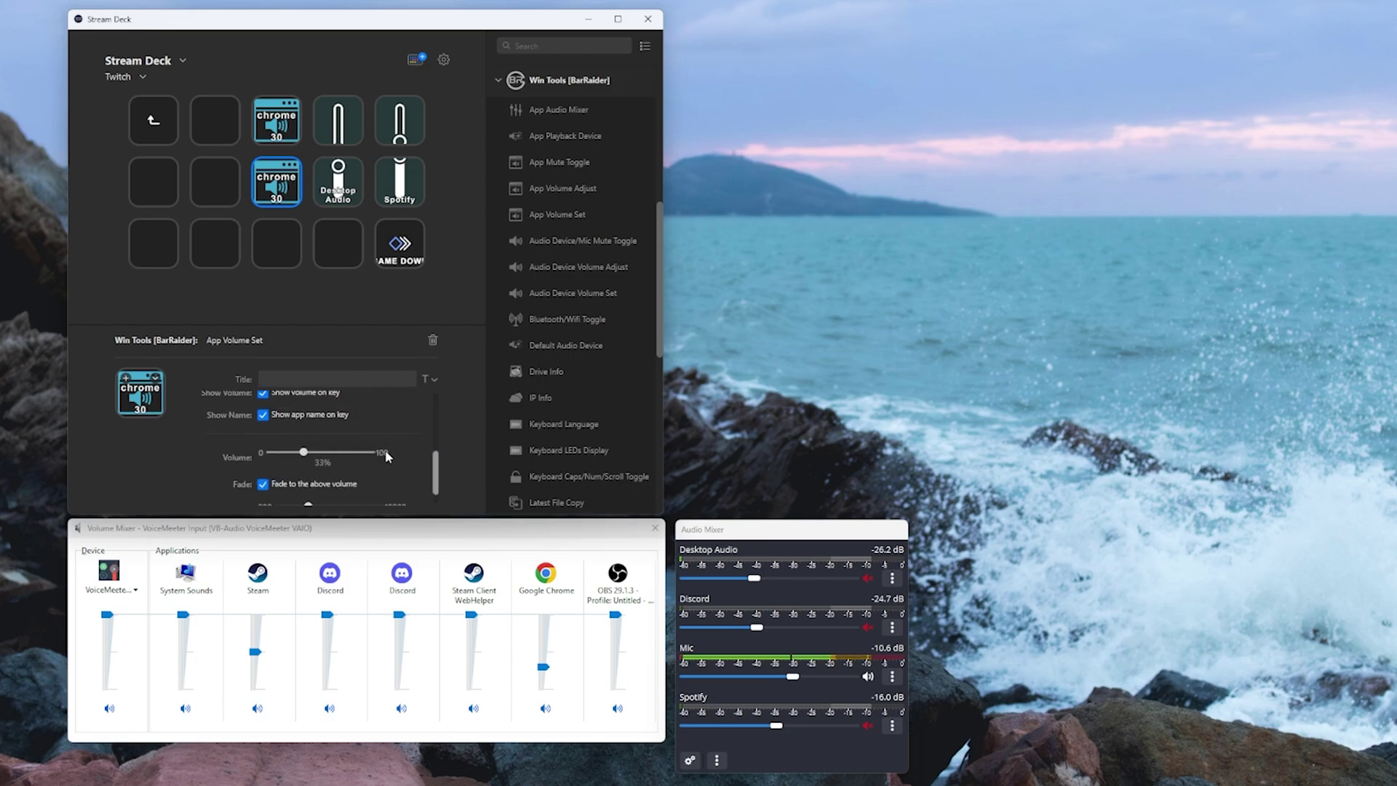
scroll(342, 473, down, 1)
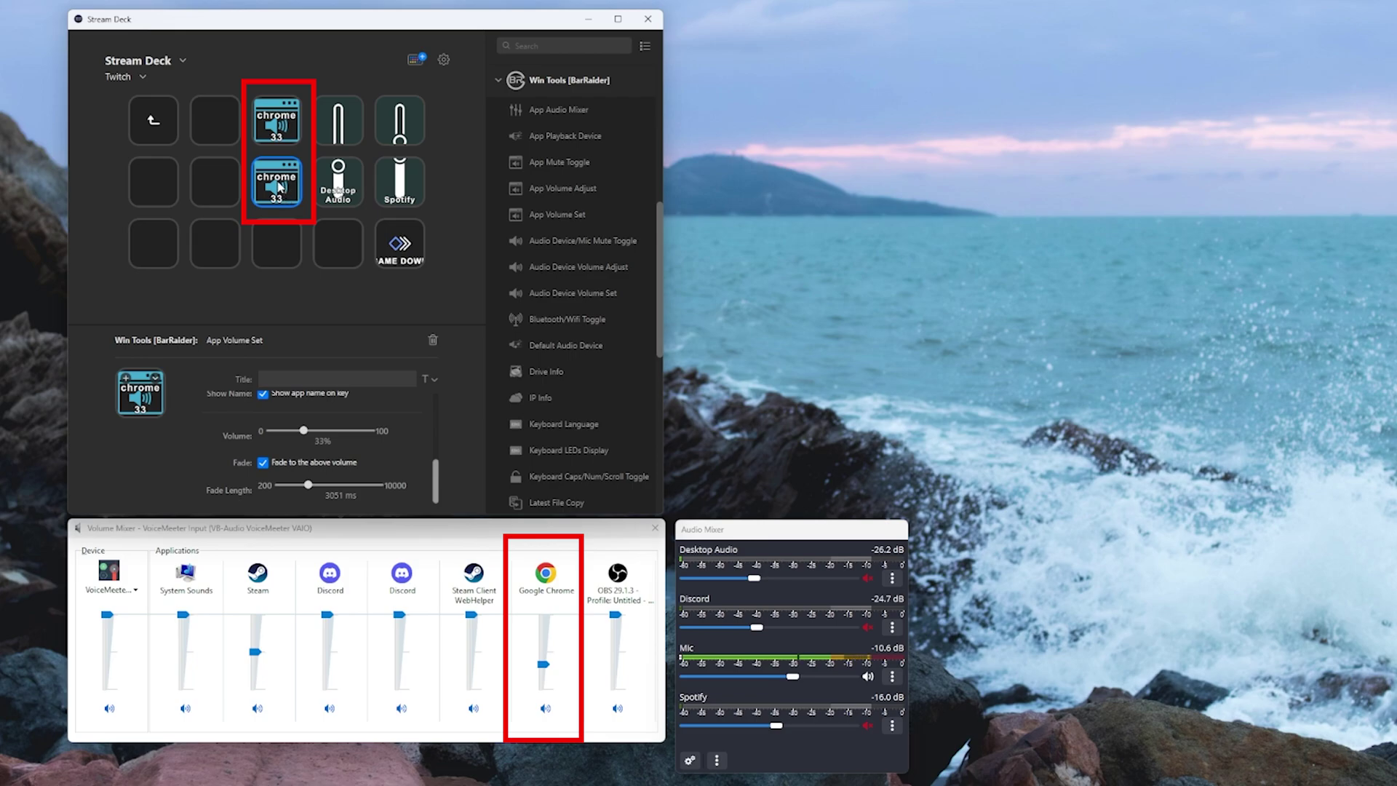
Step: Give the lower chrome key a volume-minus icon and the upper one a volume-plus icon from the Icon Library
click(278, 187)
click(126, 378)
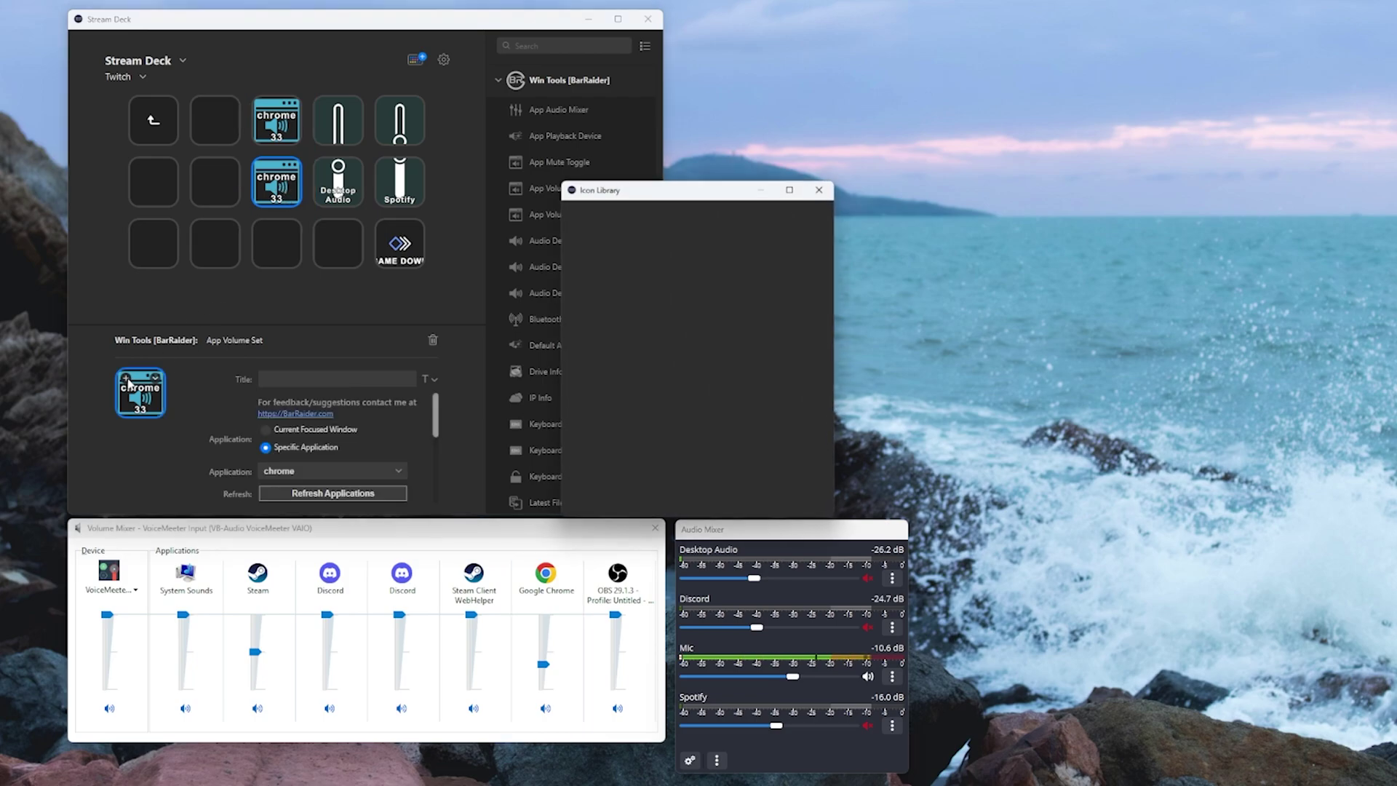
scroll(736, 422, down, 3)
scroll(733, 433, down, 3)
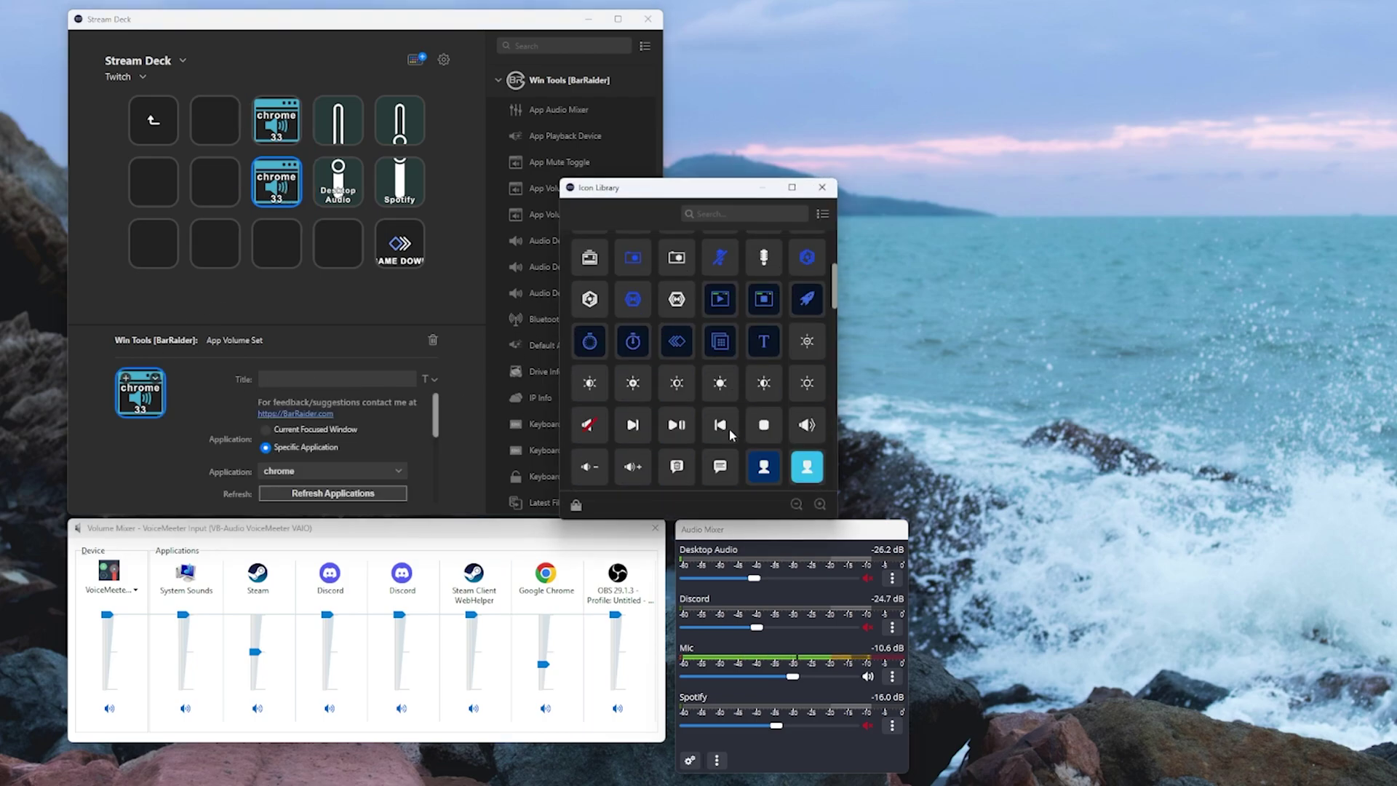
click(589, 468)
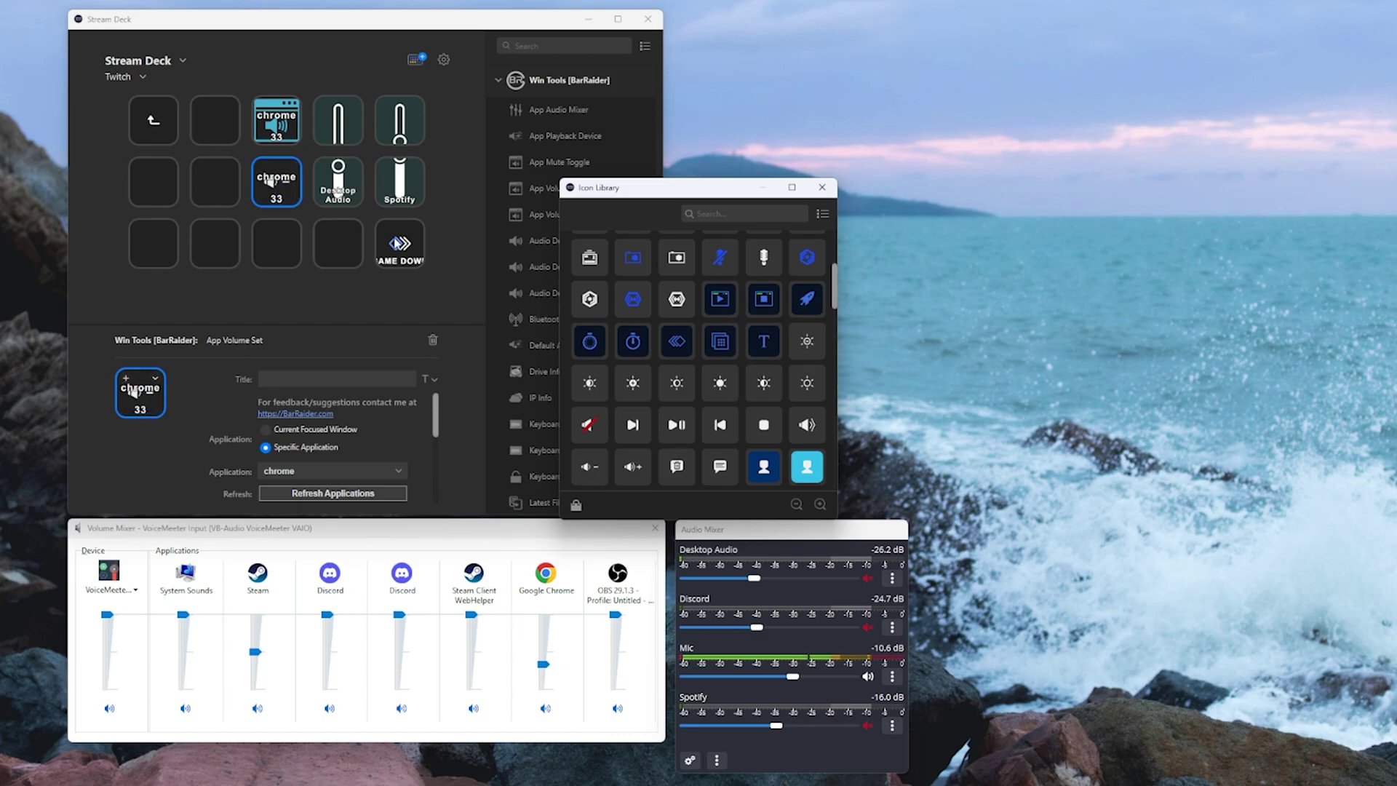
click(283, 132)
click(630, 469)
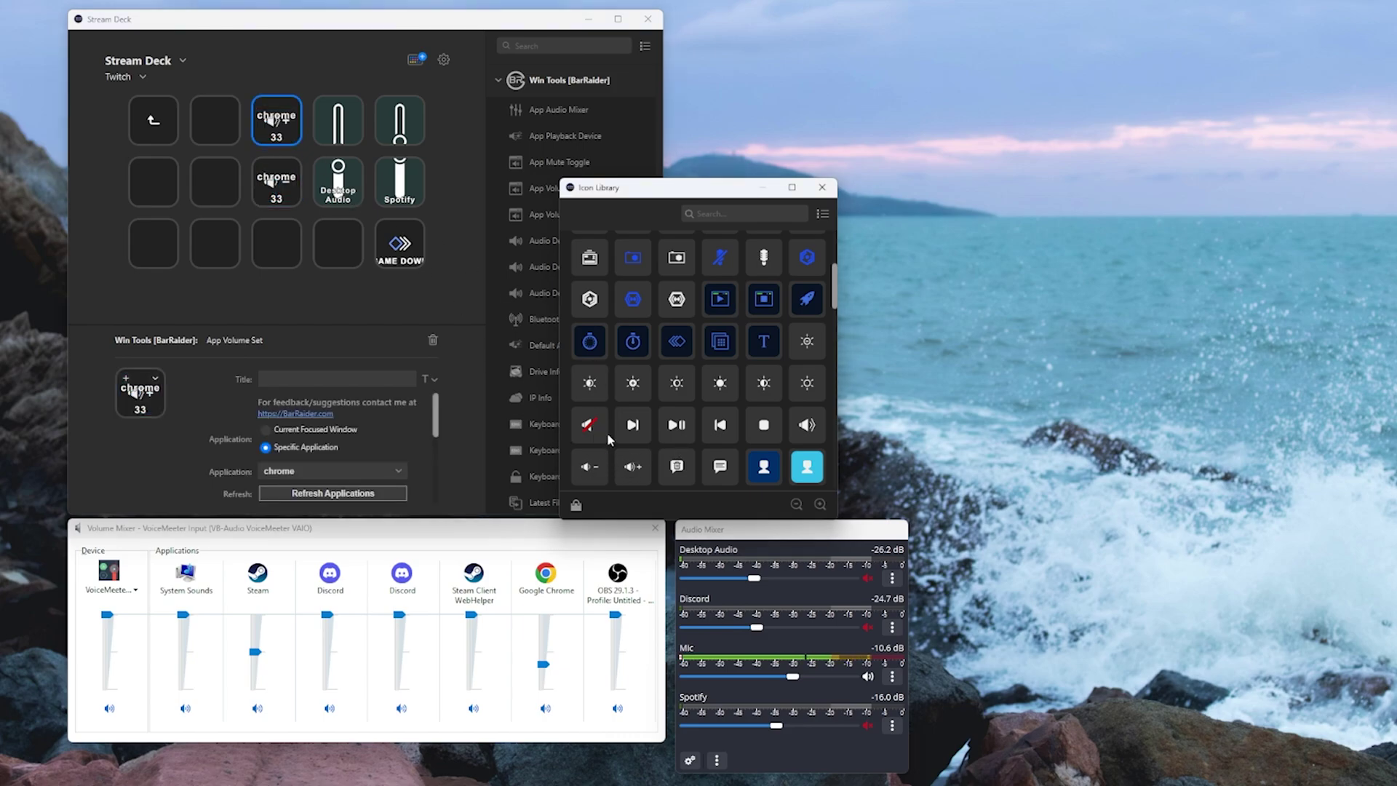
click(821, 187)
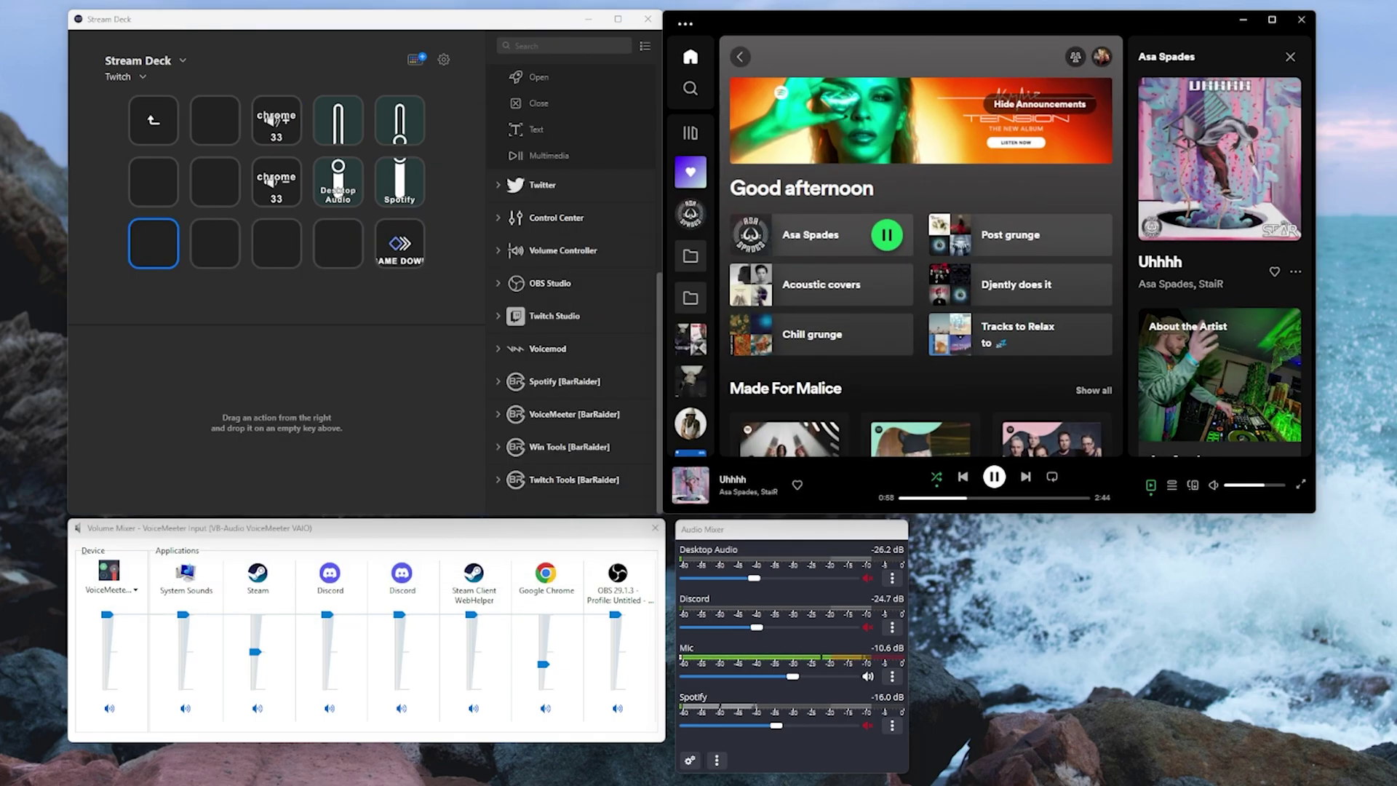
scroll(552, 206, up, 5)
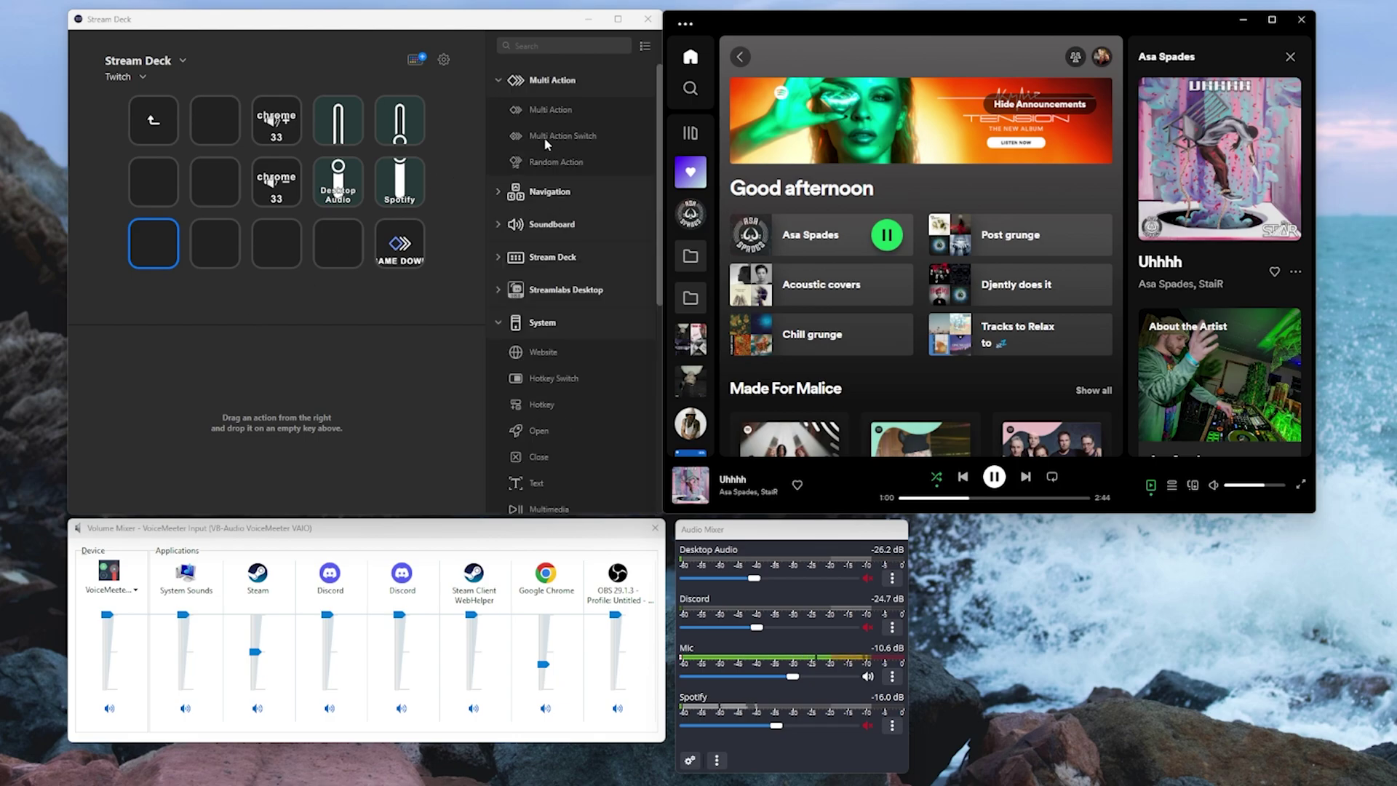
scroll(521, 360, down, 1)
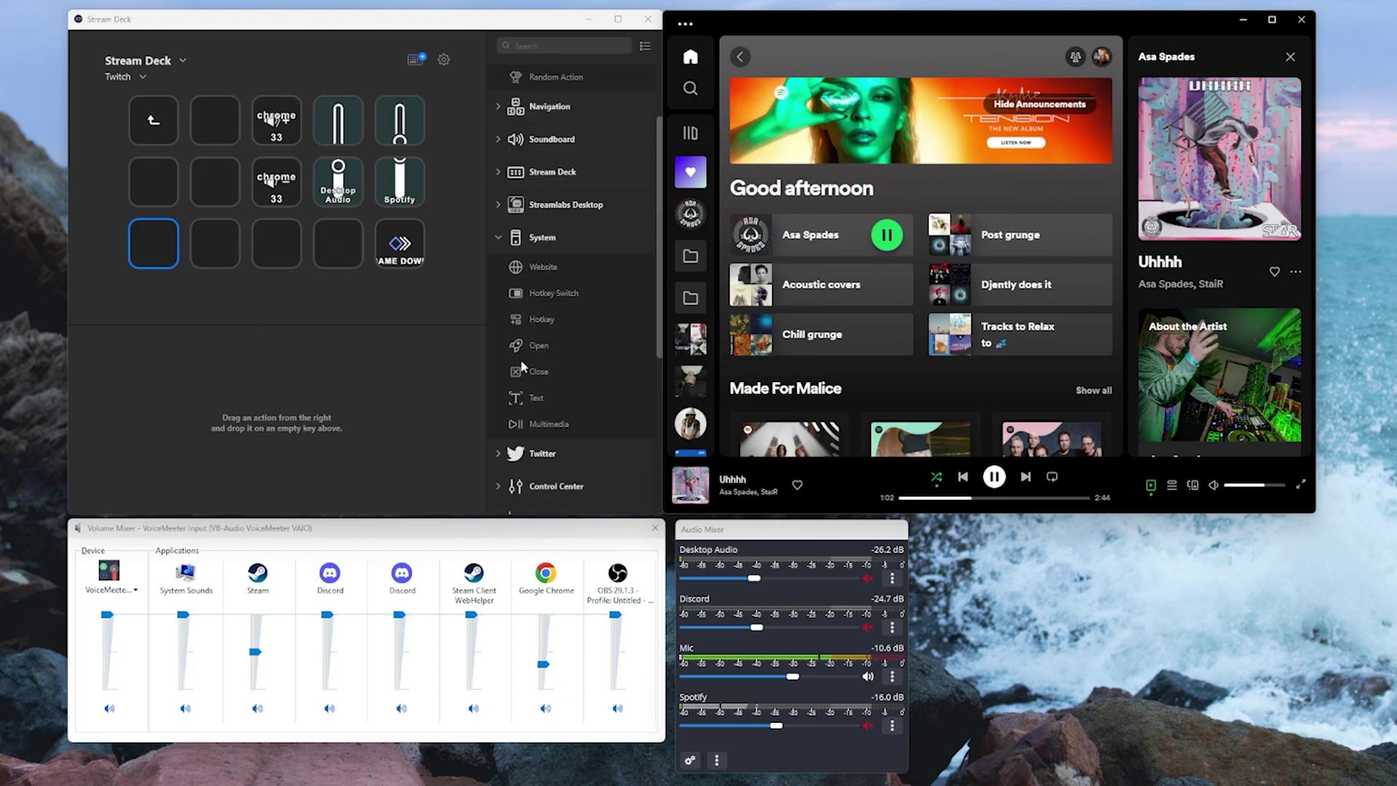
drag(538, 324, 215, 243)
click(684, 27)
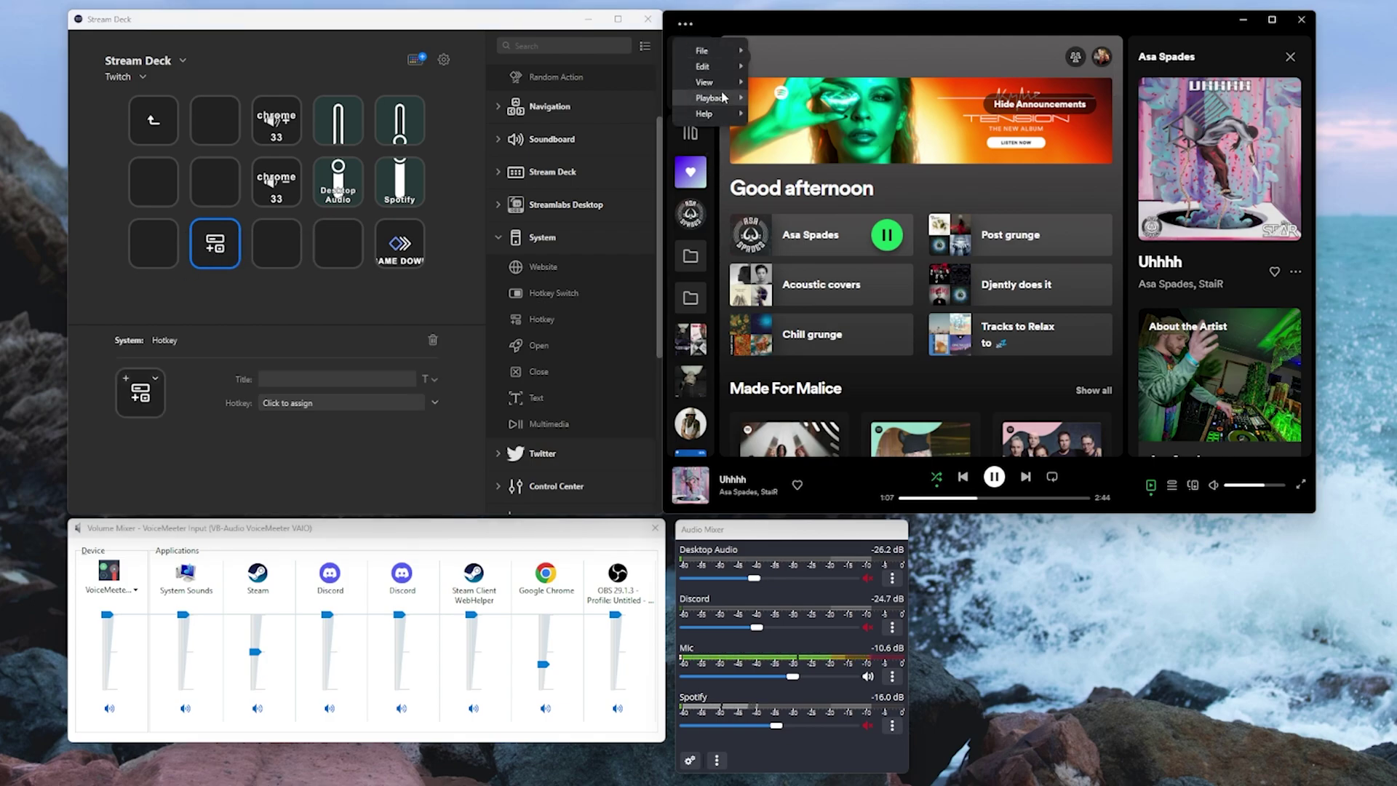
mouse_move(711, 97)
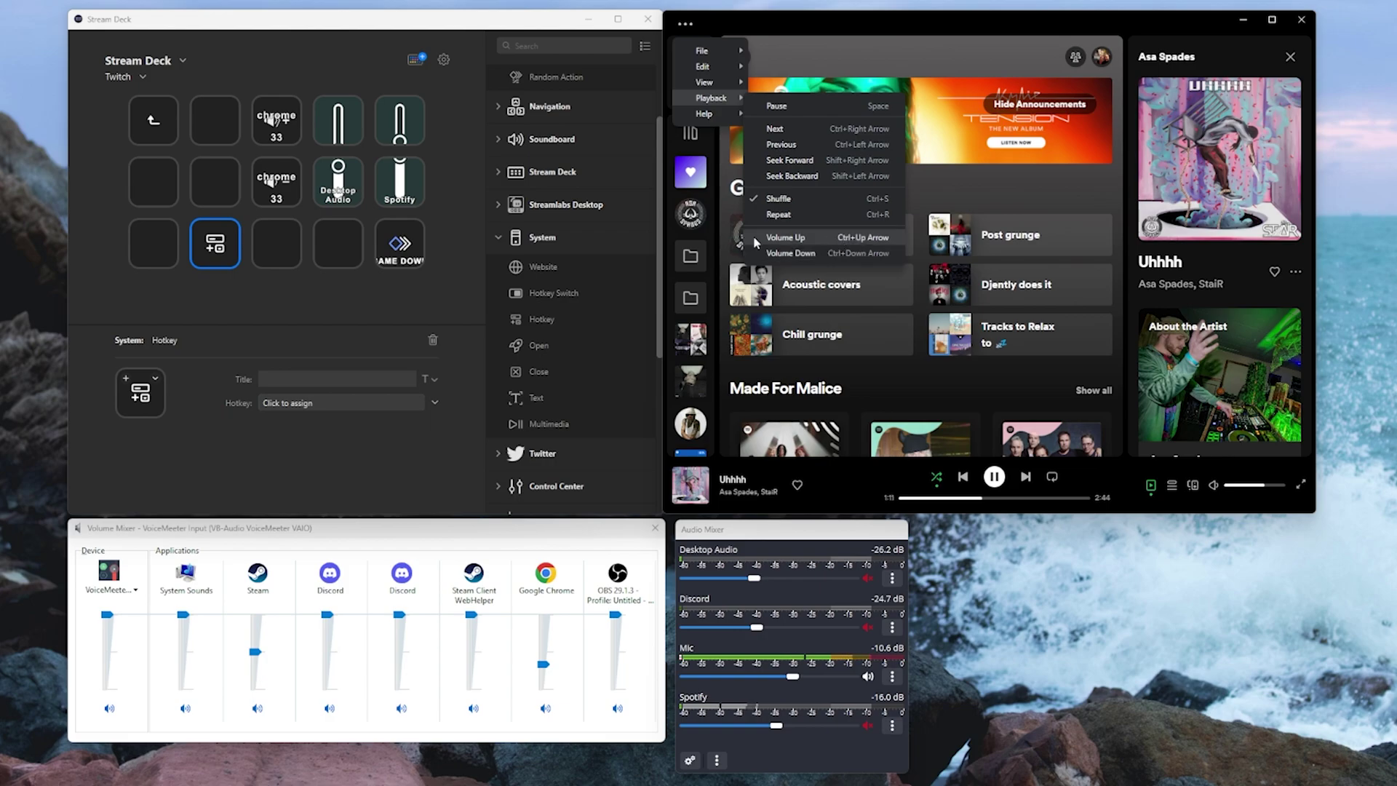
click(303, 403)
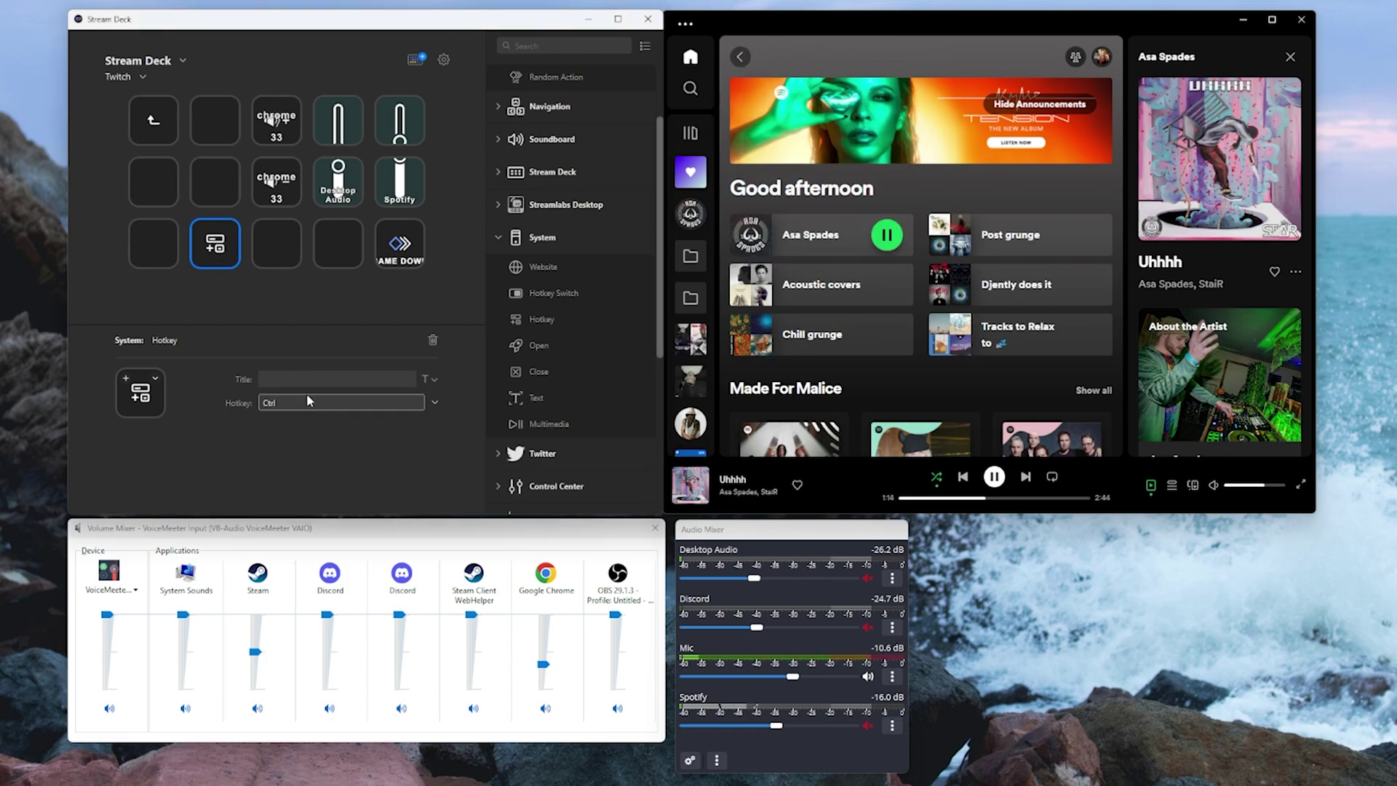
key(ctrl+Up)
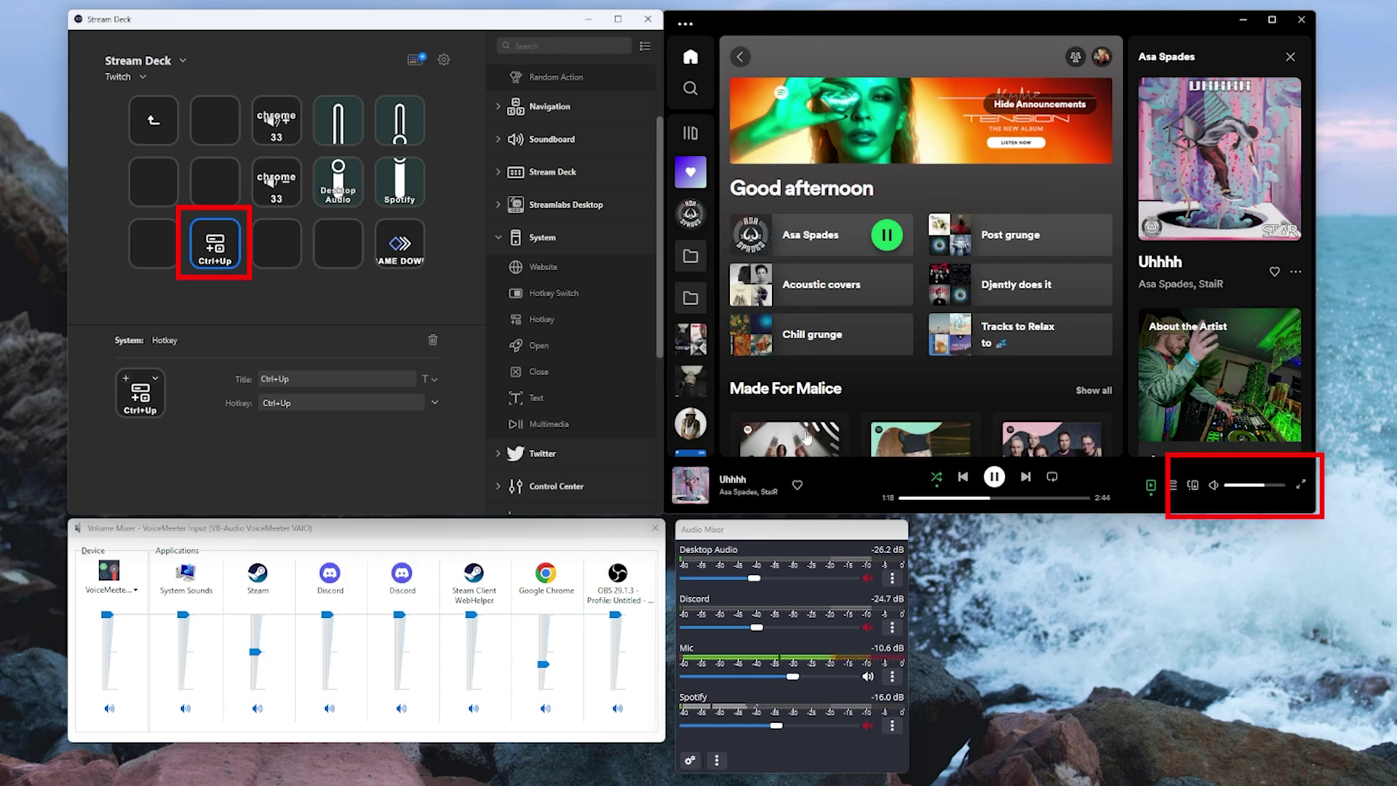
click(943, 41)
key(ctrl+Up)
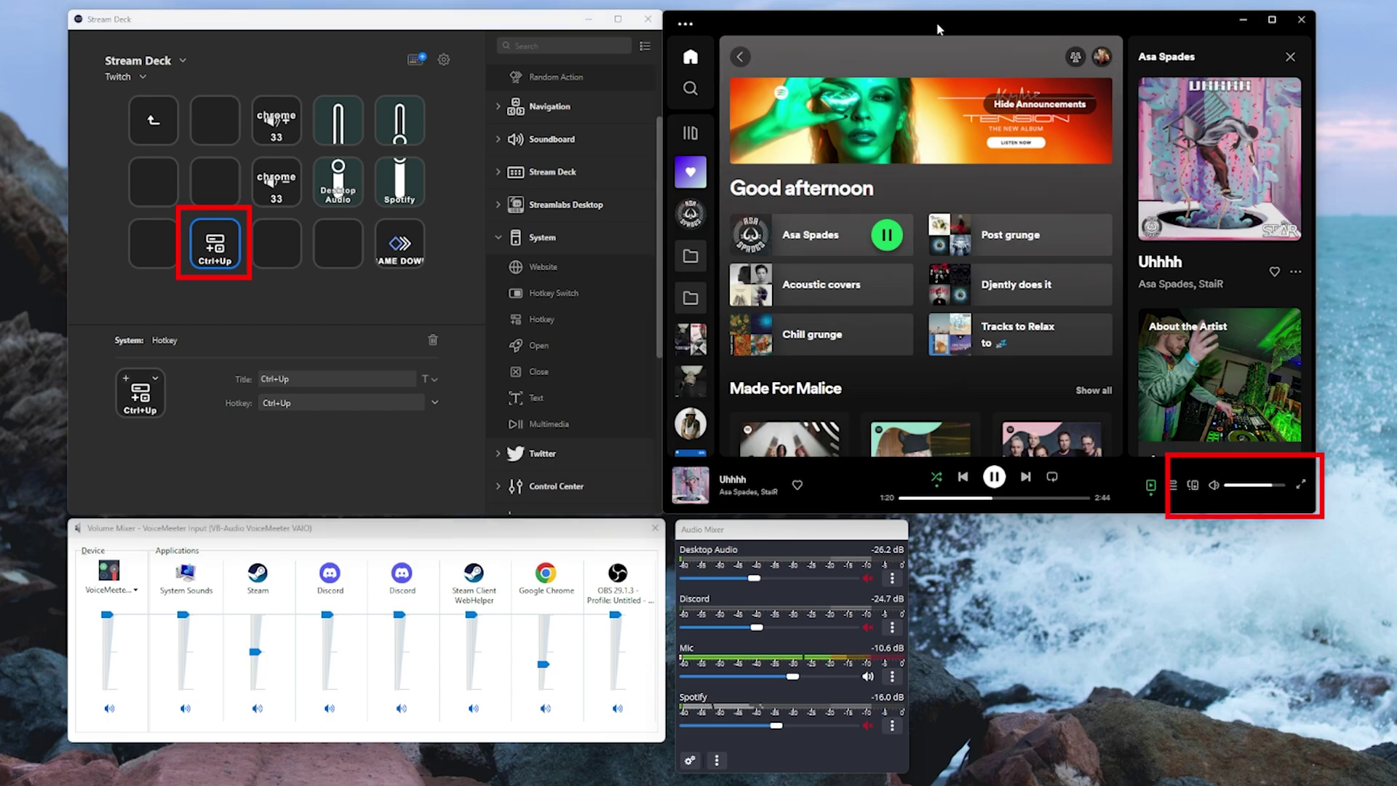
click(1258, 486)
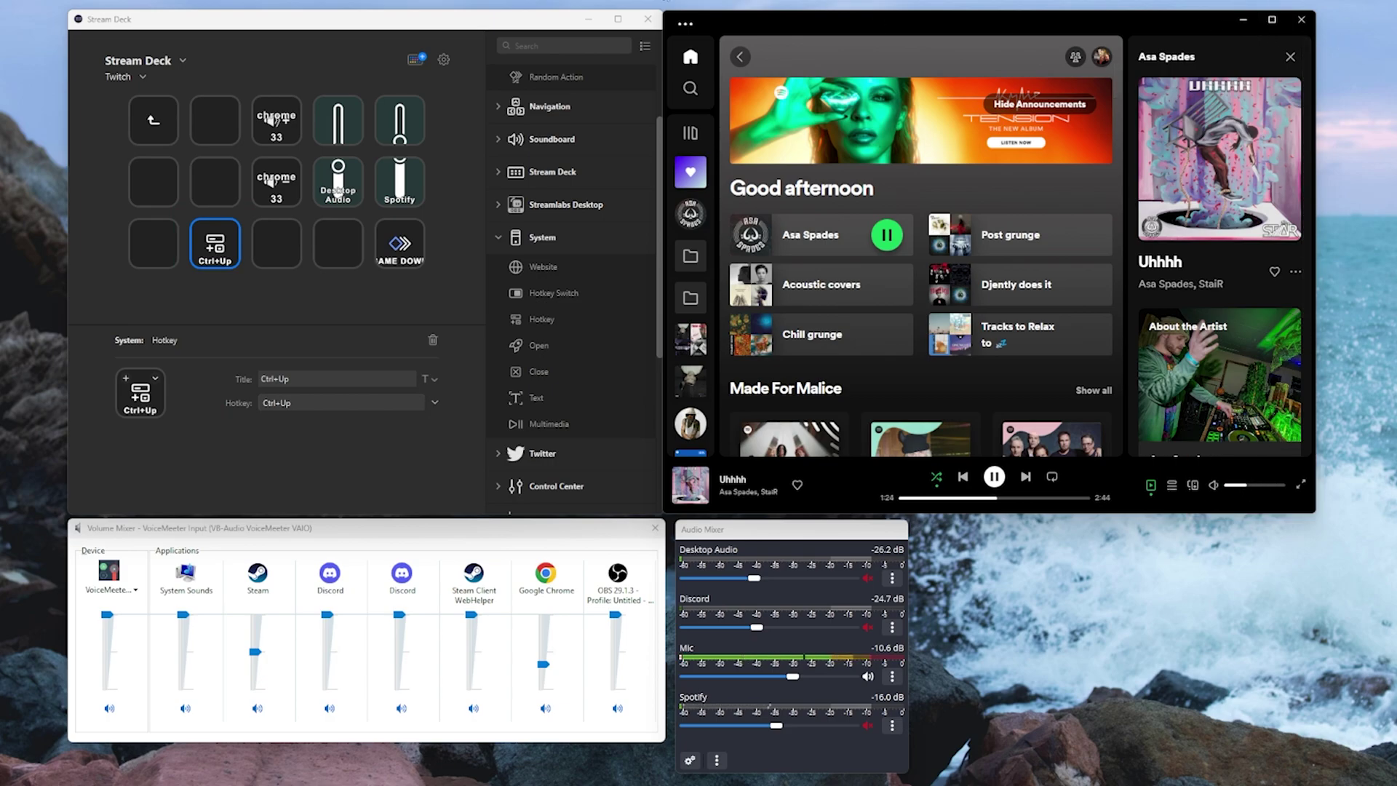
click(493, 27)
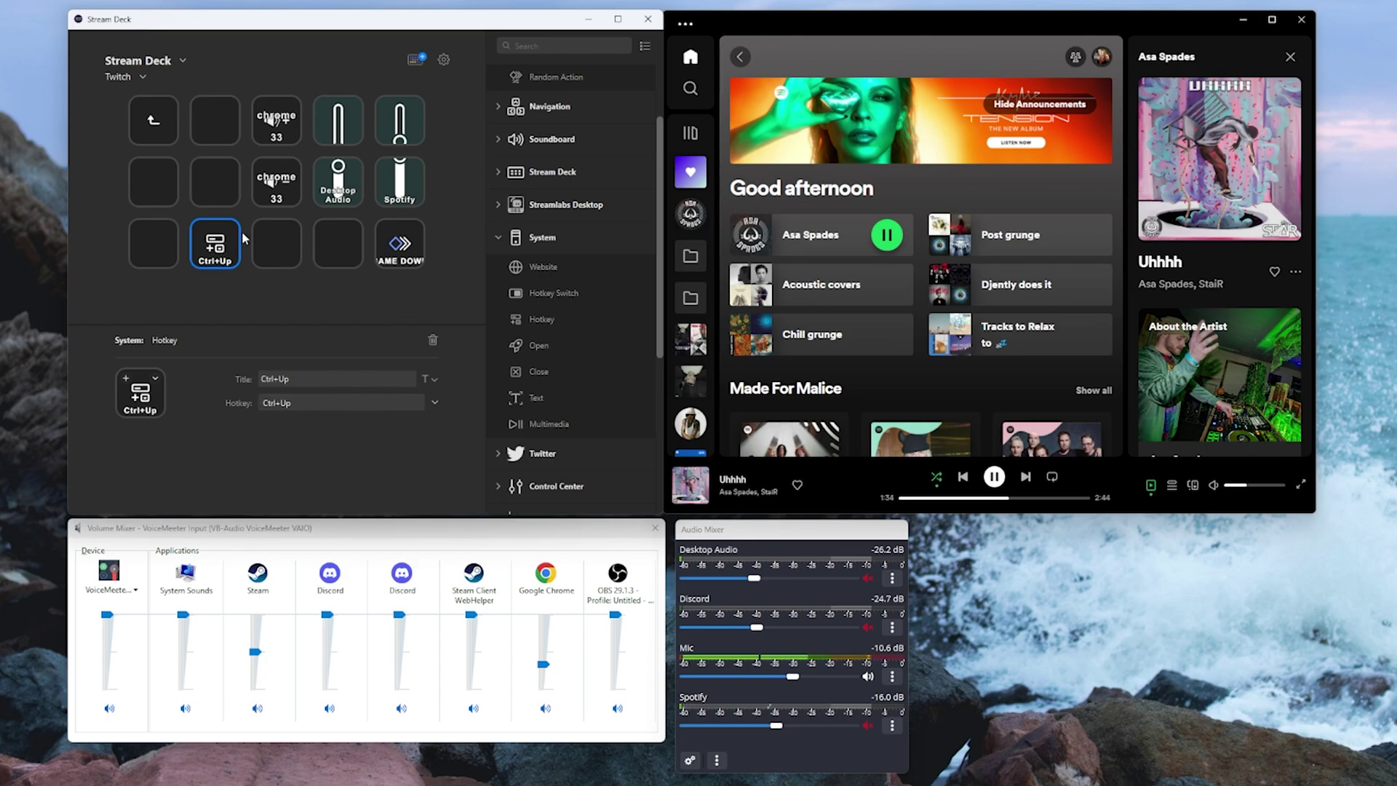
Step: Delete the Ctrl+Up hotkey action from its key and collapse the System actions
click(432, 340)
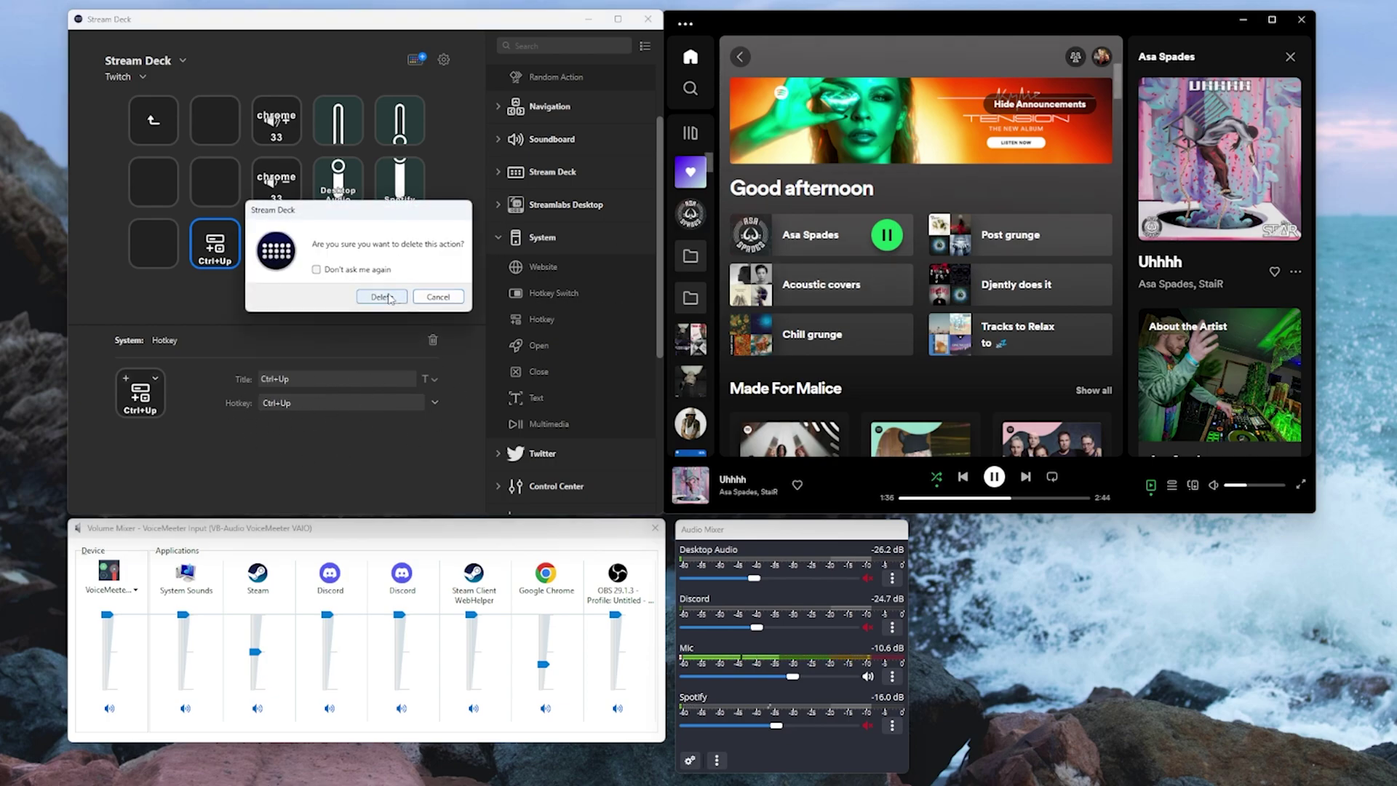
click(381, 296)
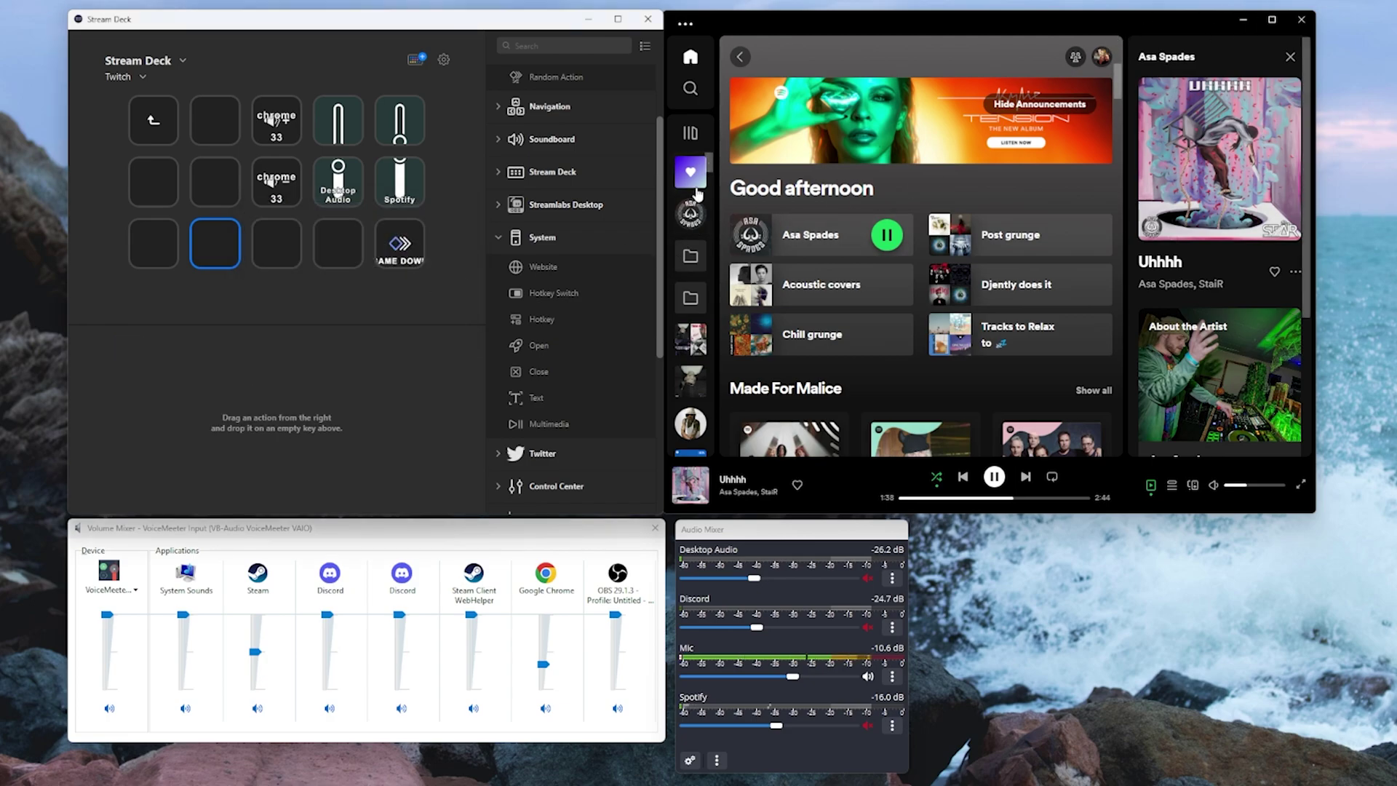
click(509, 237)
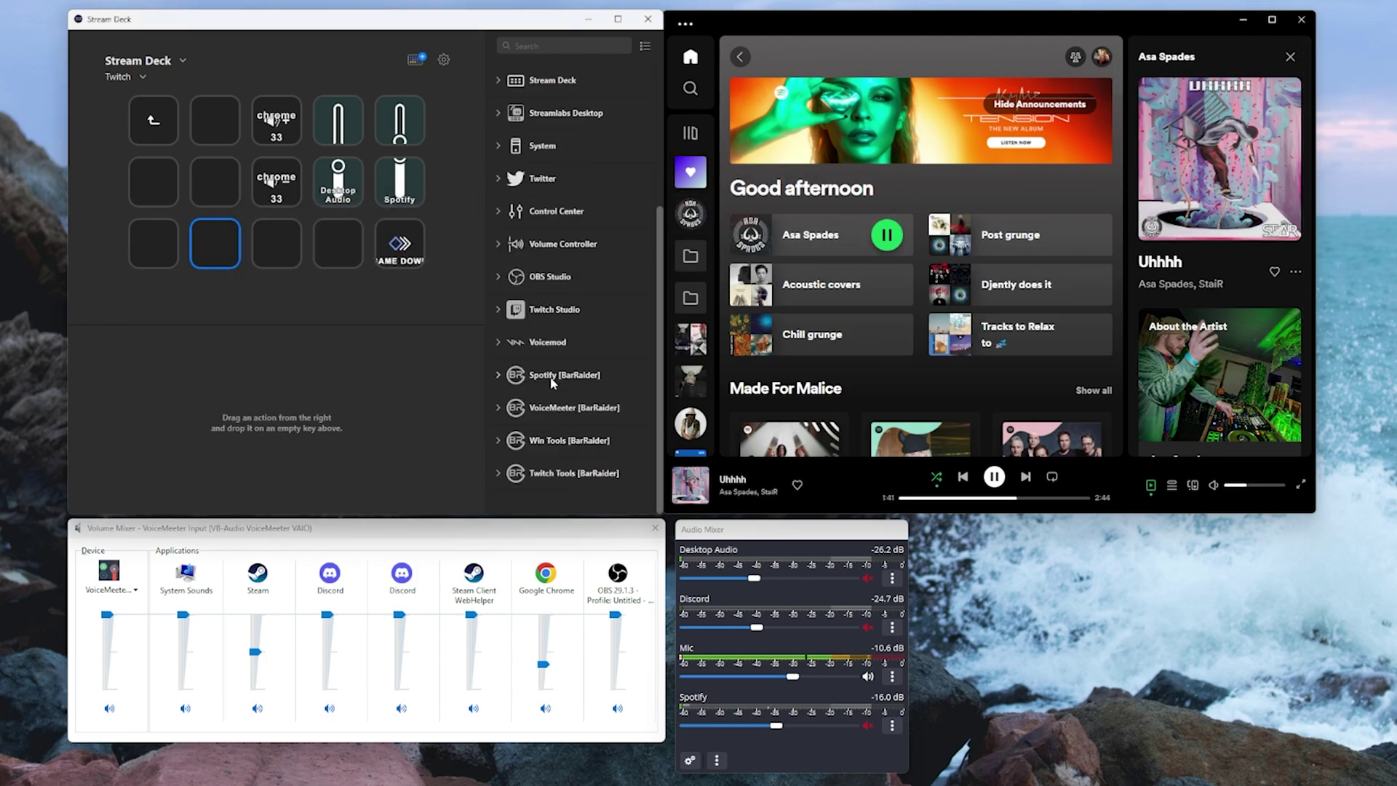
Step: Check the Stream Deck Store, then expand Spotify [BarRaider] down to its Volume actions
click(416, 62)
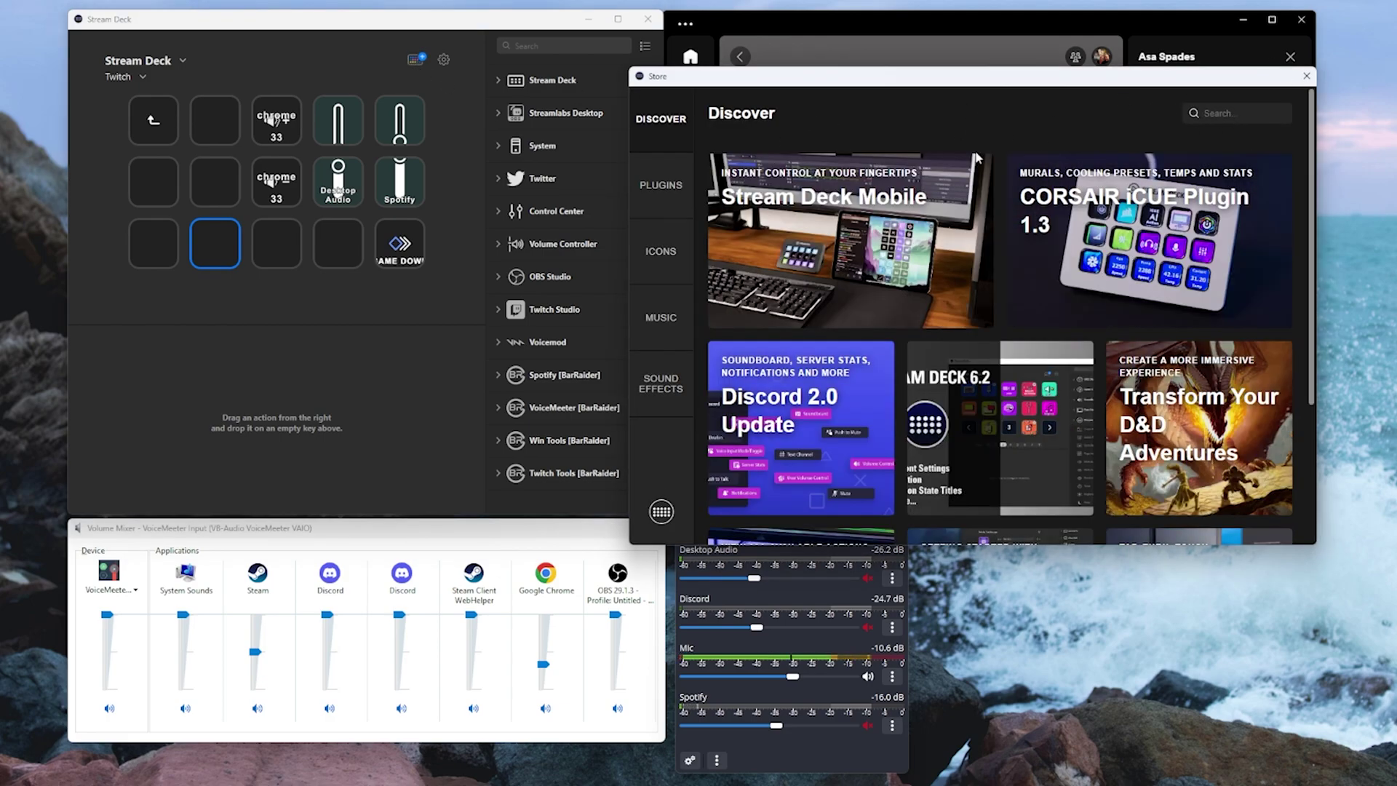
click(1306, 77)
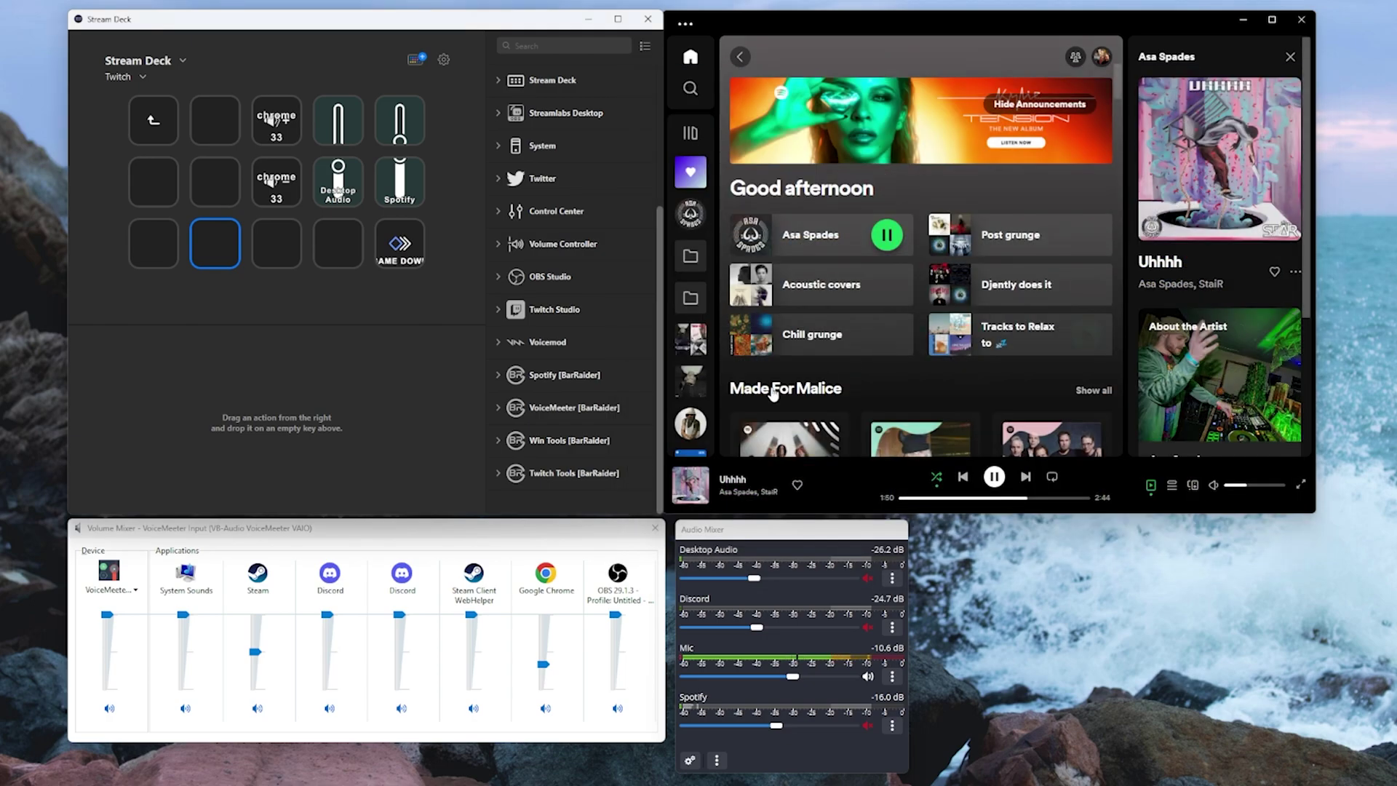
click(500, 377)
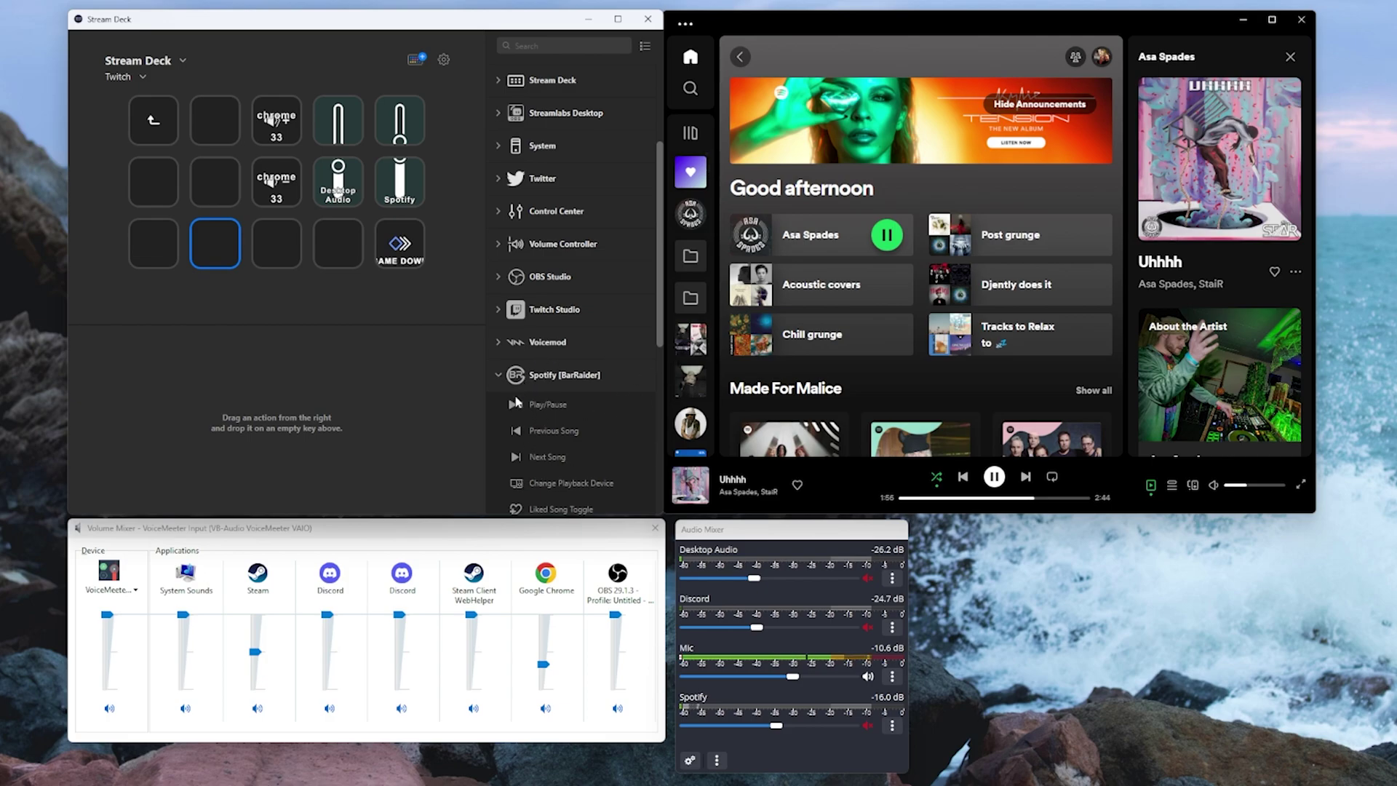
scroll(521, 420, down, 3)
scroll(521, 420, down, 3)
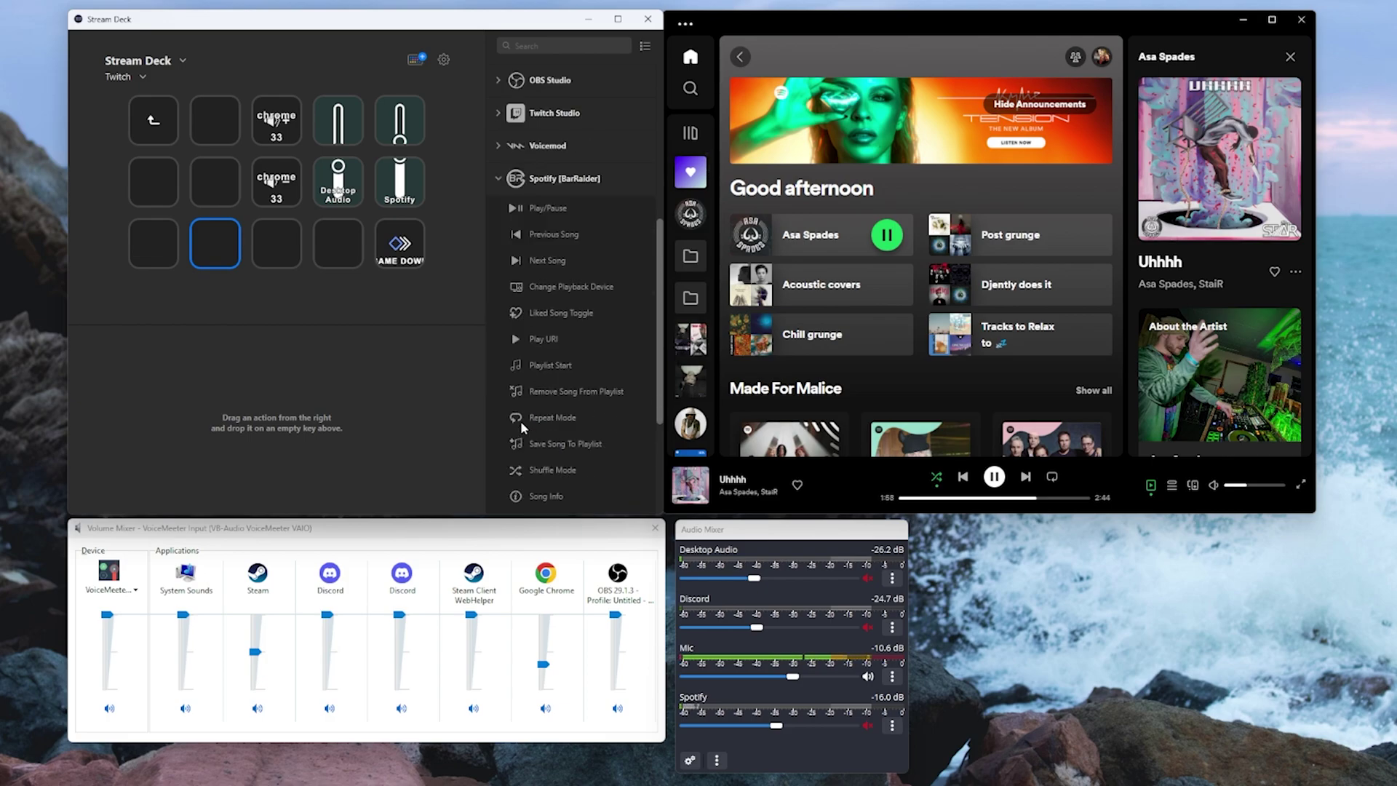
scroll(543, 408, down, 3)
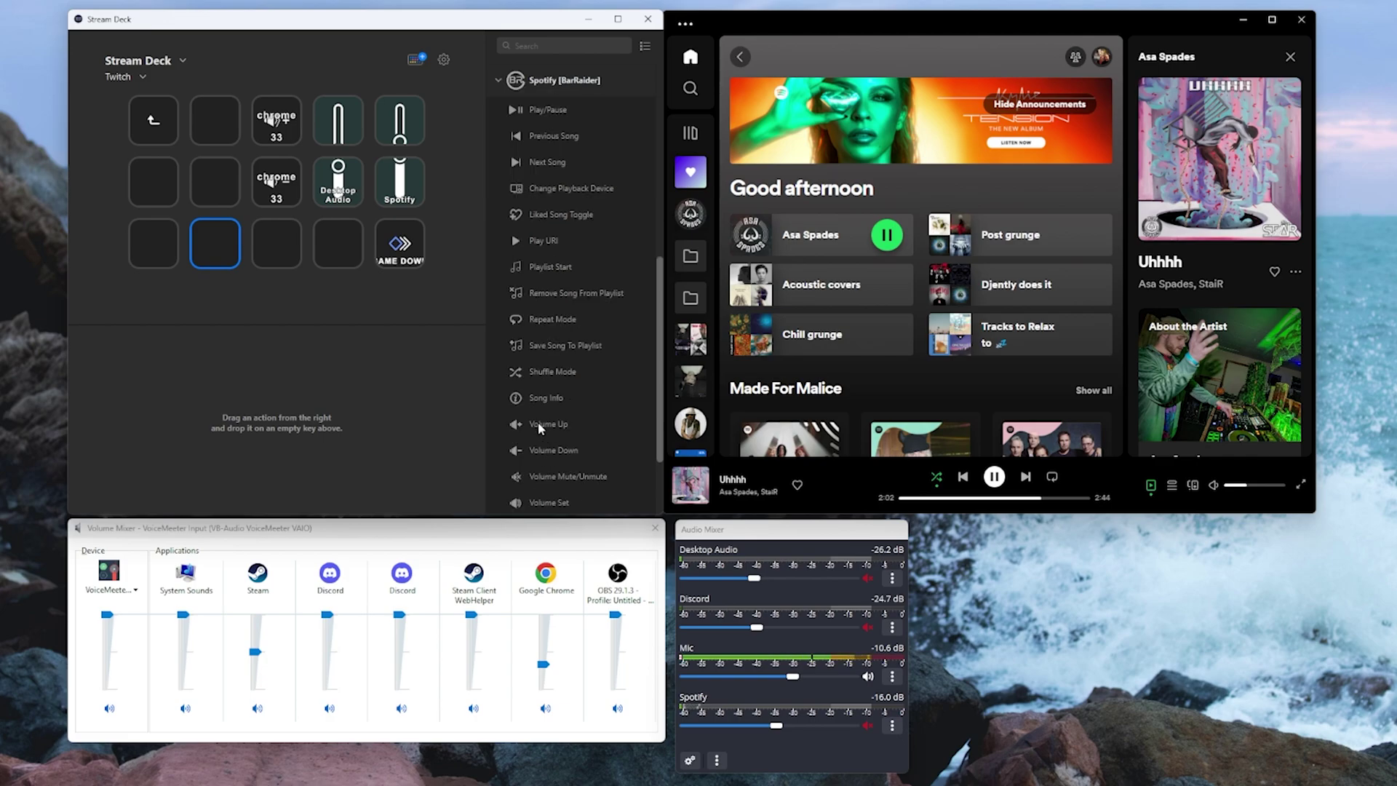
Step: Place Spotify Volume Up on row 1 key 2 and Spotify Volume Down on row 2 key 2
drag(539, 427, 211, 119)
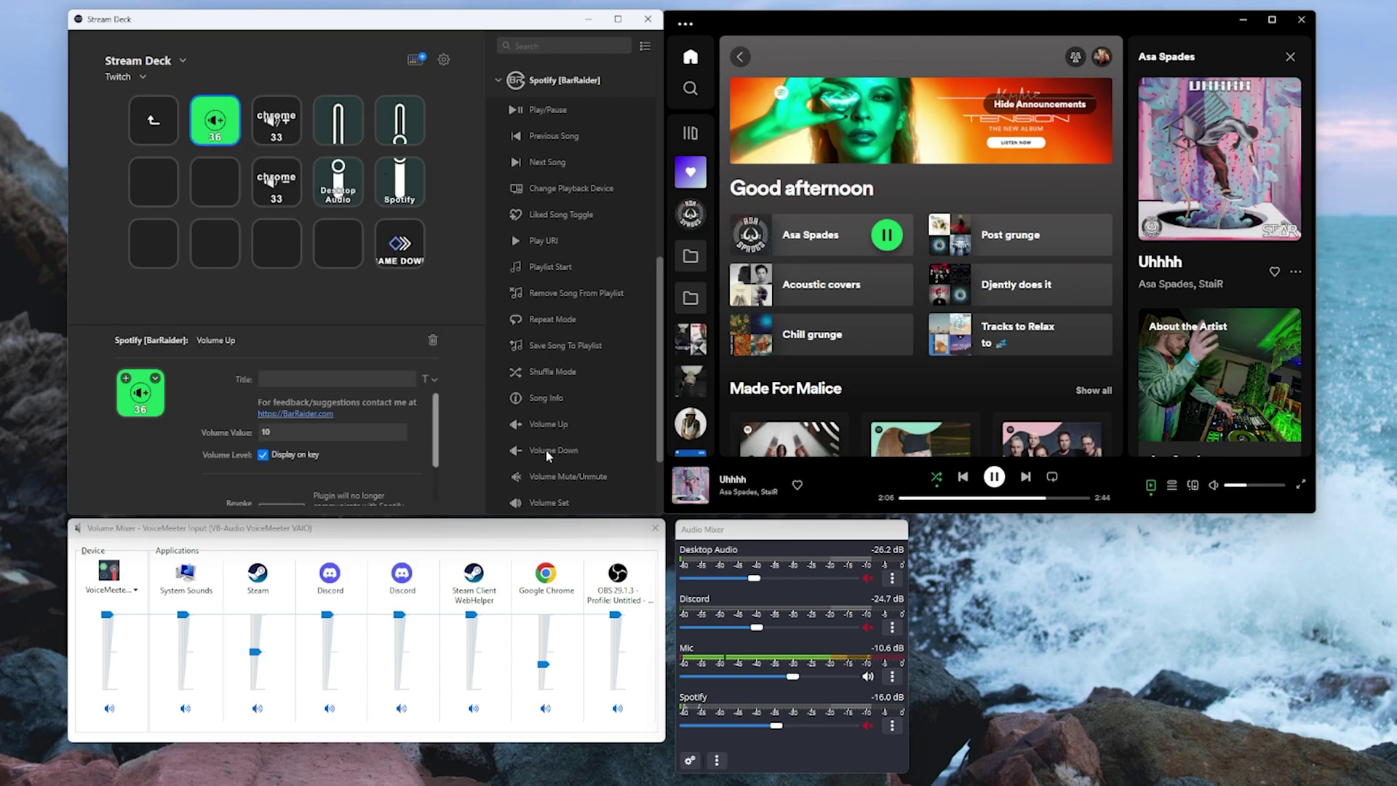
drag(545, 452, 218, 198)
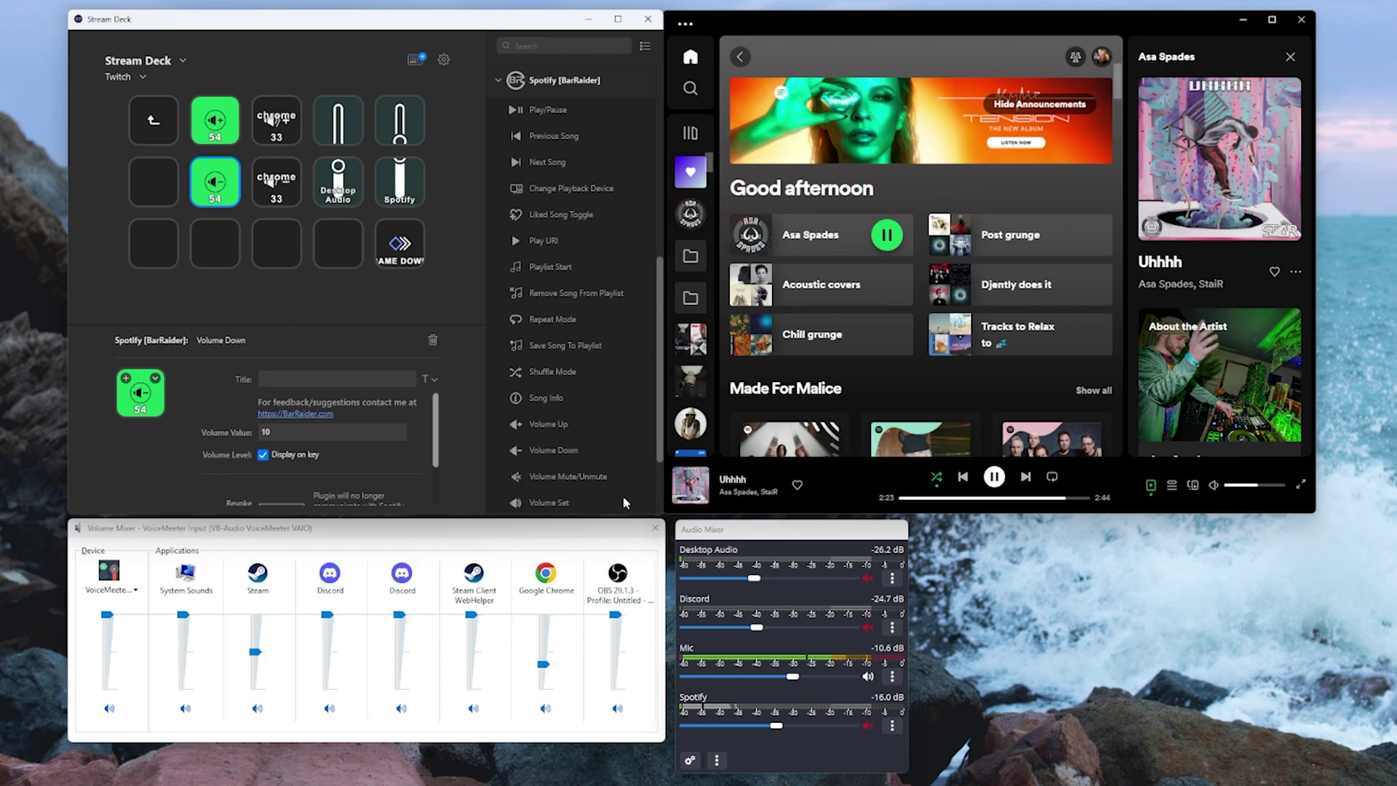
Step: Put a Multi Action on the third-row key containing a Spotify Volume Up step and a Delay
scroll(552, 159, up, 10)
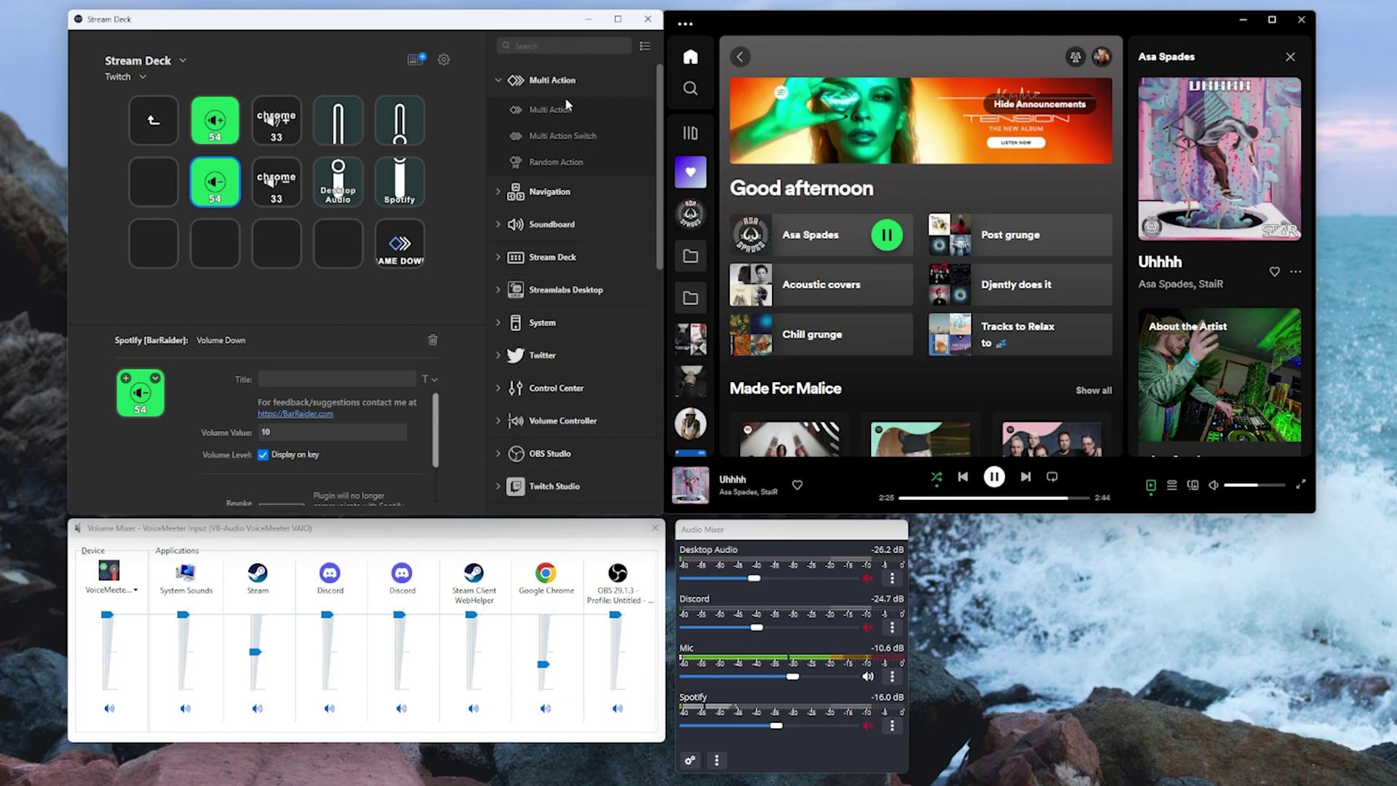
drag(562, 109, 213, 251)
scroll(561, 415, down, 10)
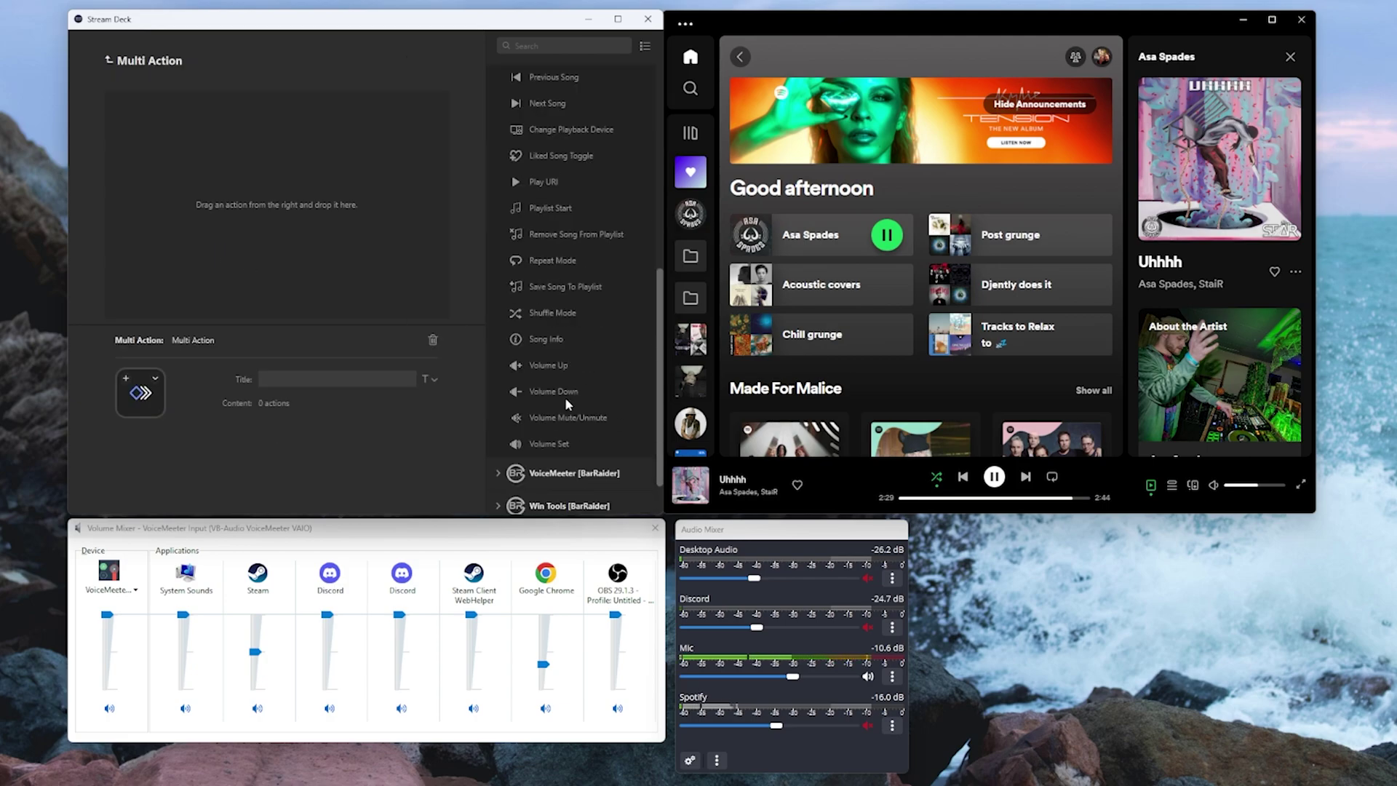
drag(560, 365, 259, 163)
scroll(521, 265, up, 10)
drag(557, 102, 198, 142)
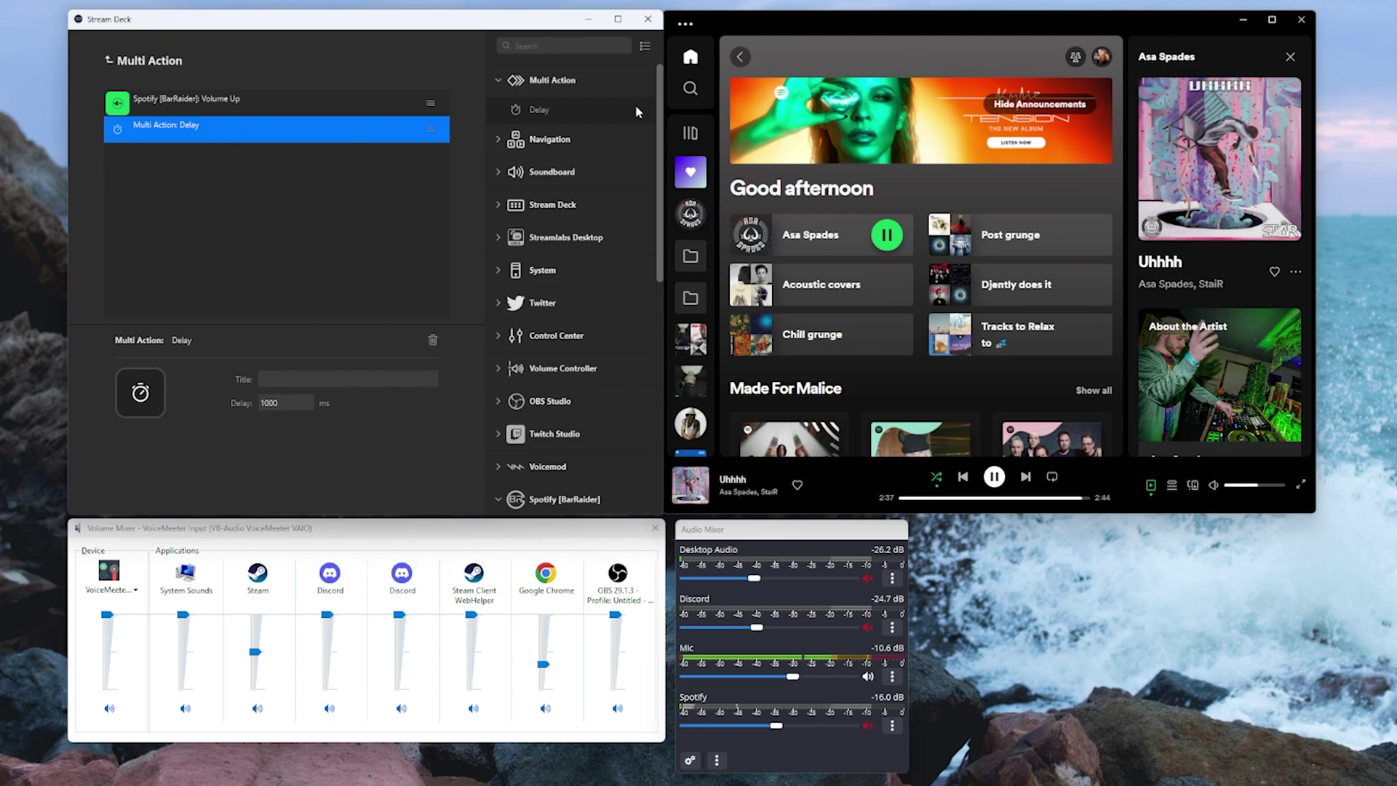
Step: Paste extra Volume Up steps and delays between them, building a nine-step alternating fade-up sequence
click(259, 109)
click(204, 156)
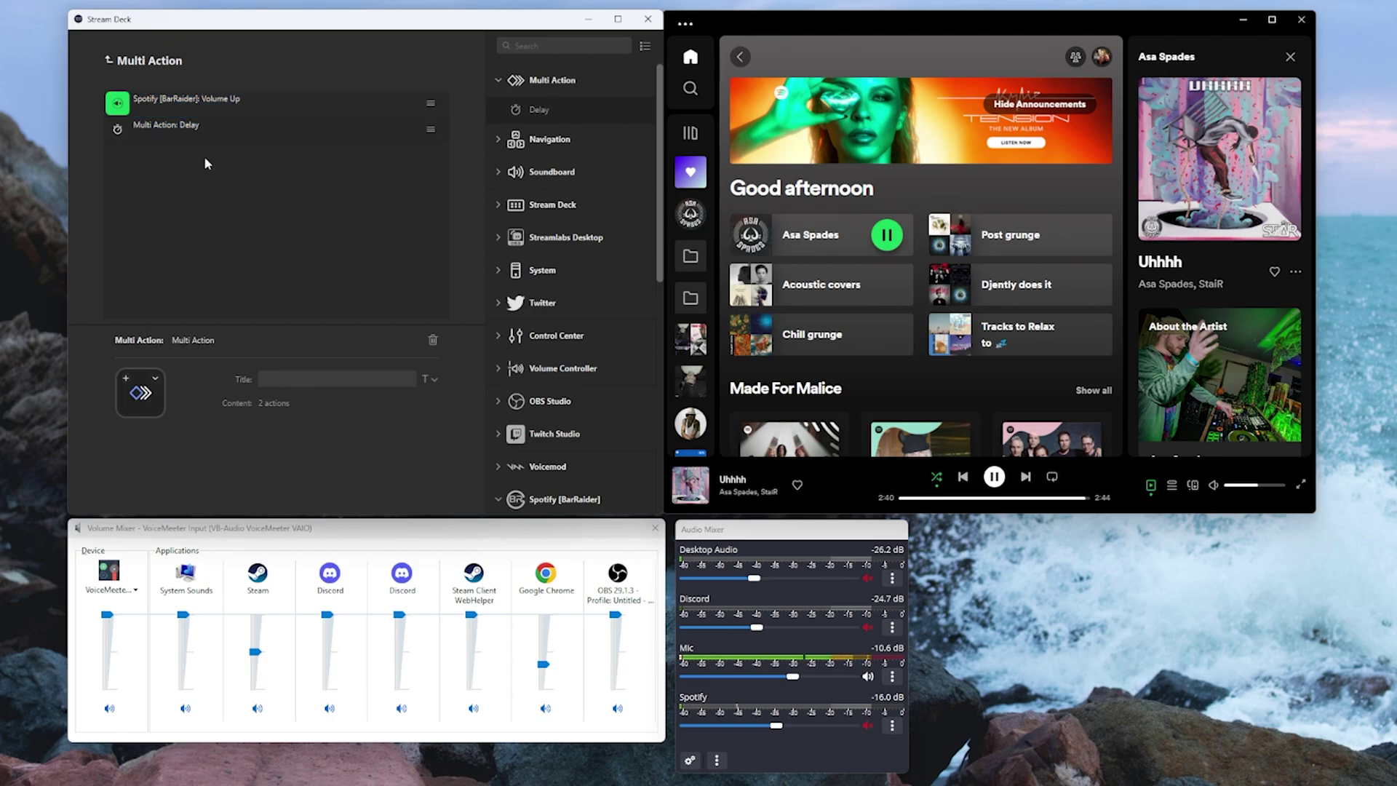
key(ctrl+v)
key(ctrl+v)
key(ctrl+v)
key(ctrl+v)
click(187, 130)
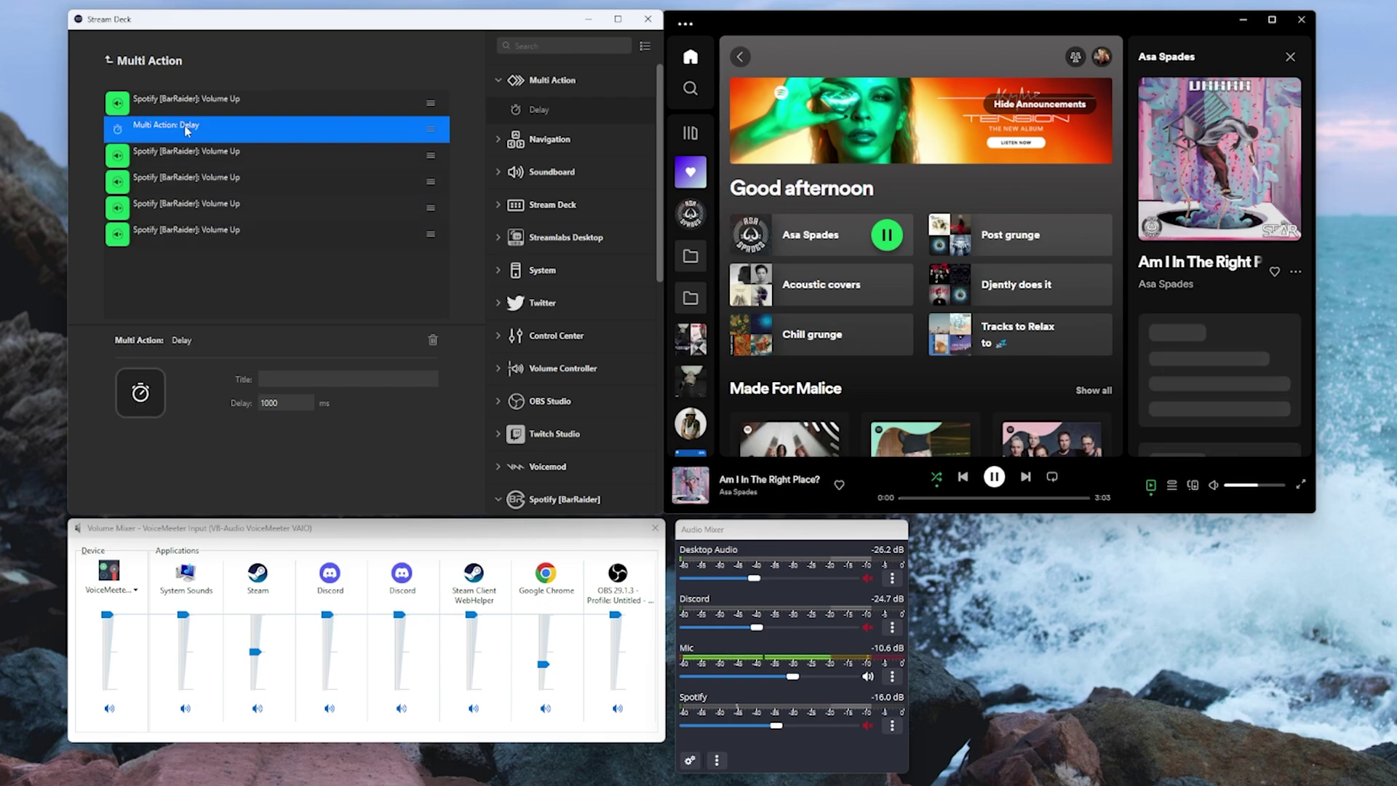
click(173, 178)
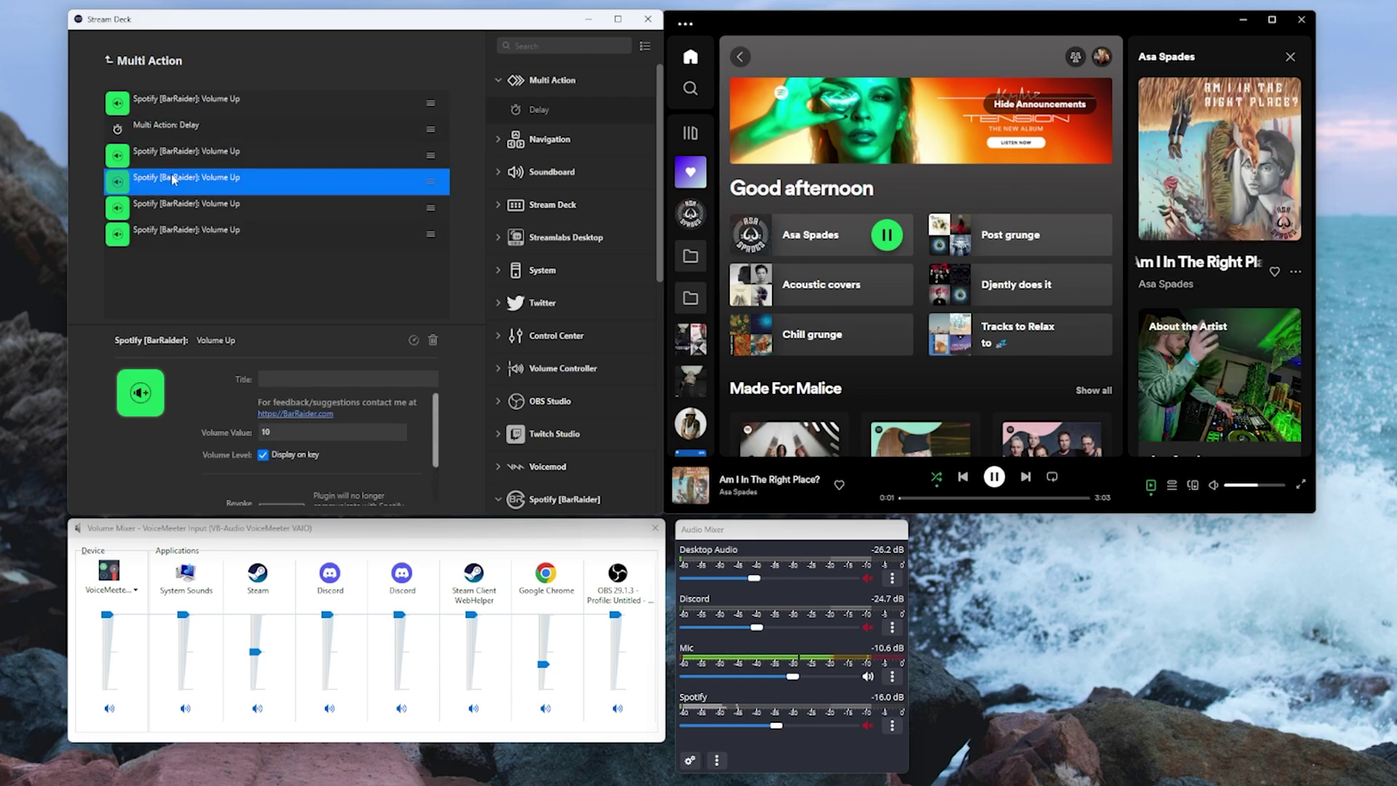
key(ctrl+v)
click(168, 237)
key(ctrl+v)
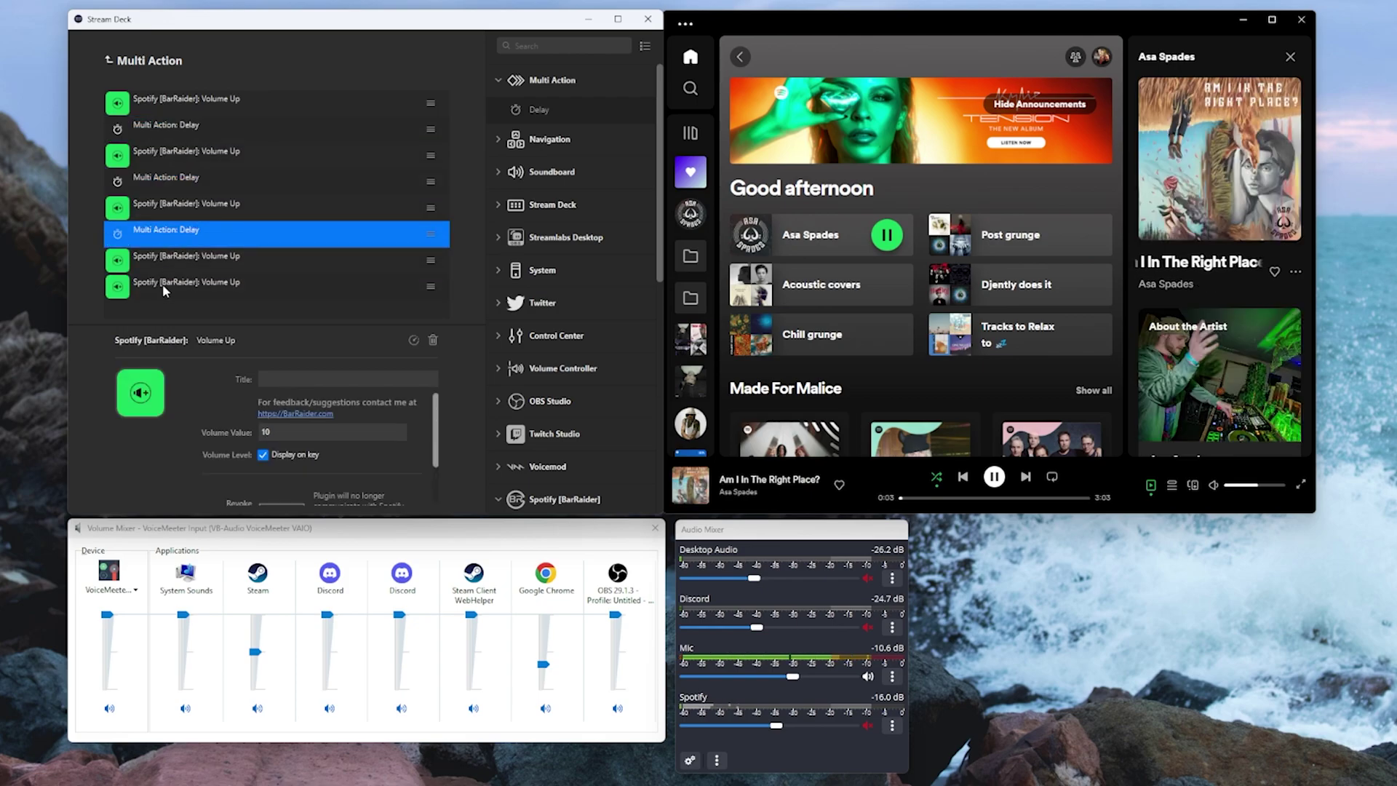
click(163, 284)
key(ctrl+v)
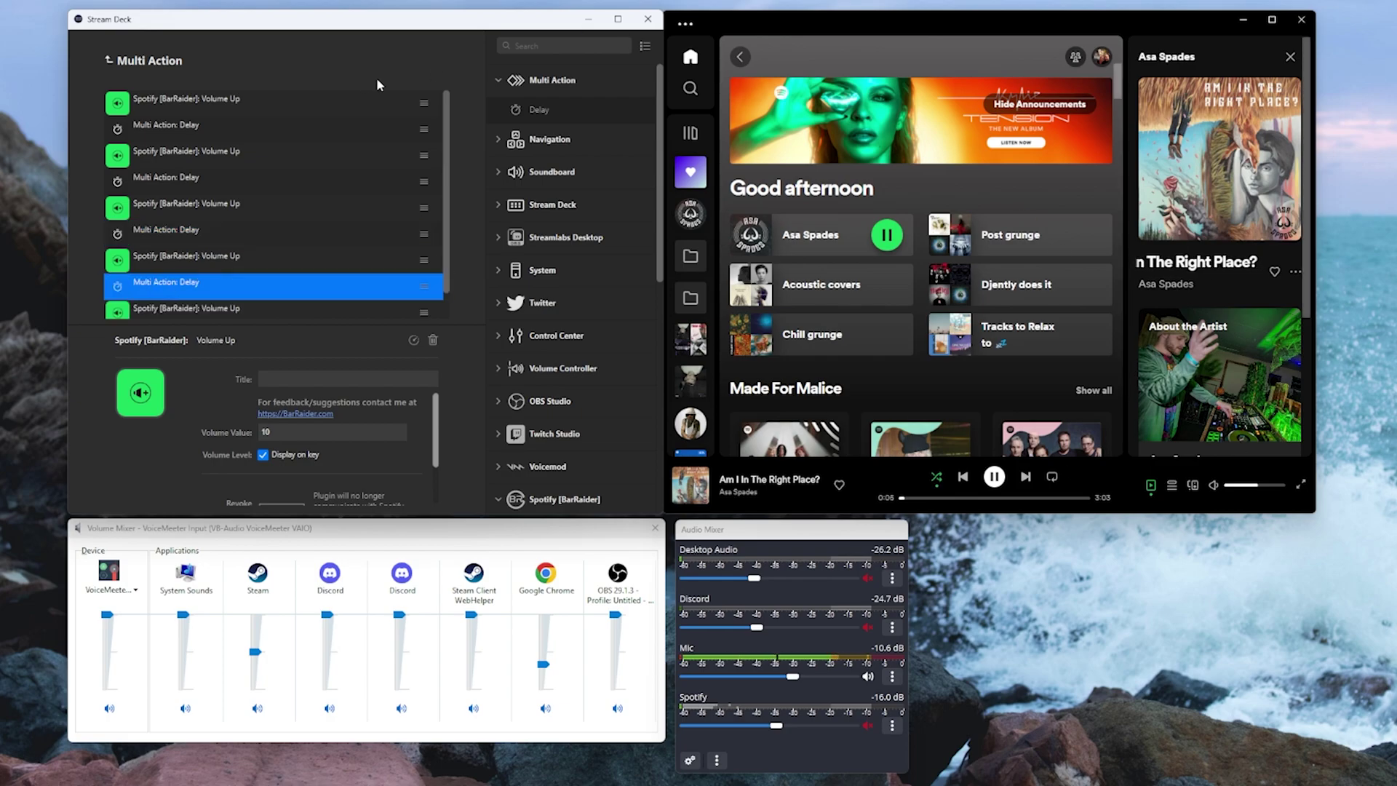
click(113, 64)
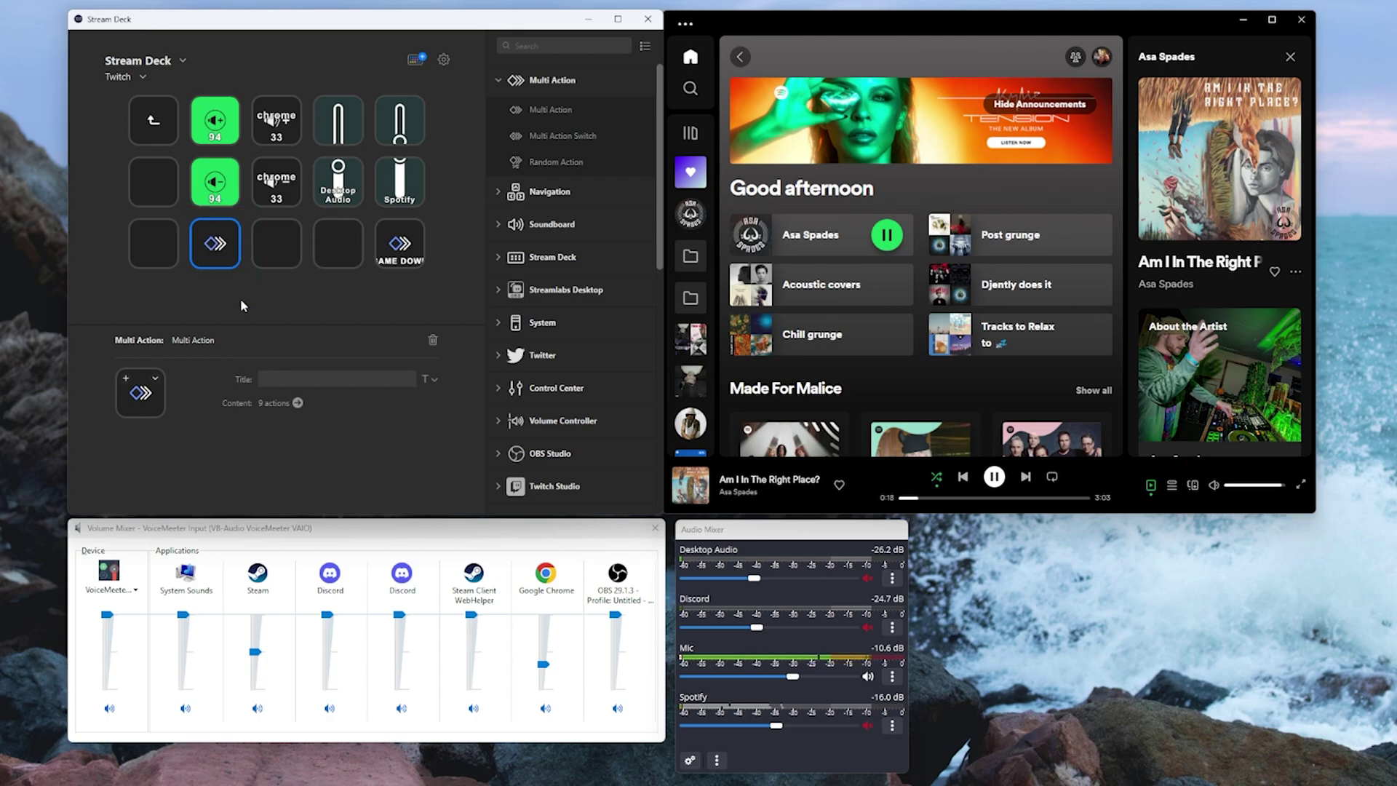
Step: Reopen the multi-action and select the first Volume Up step's amount of 10
click(298, 403)
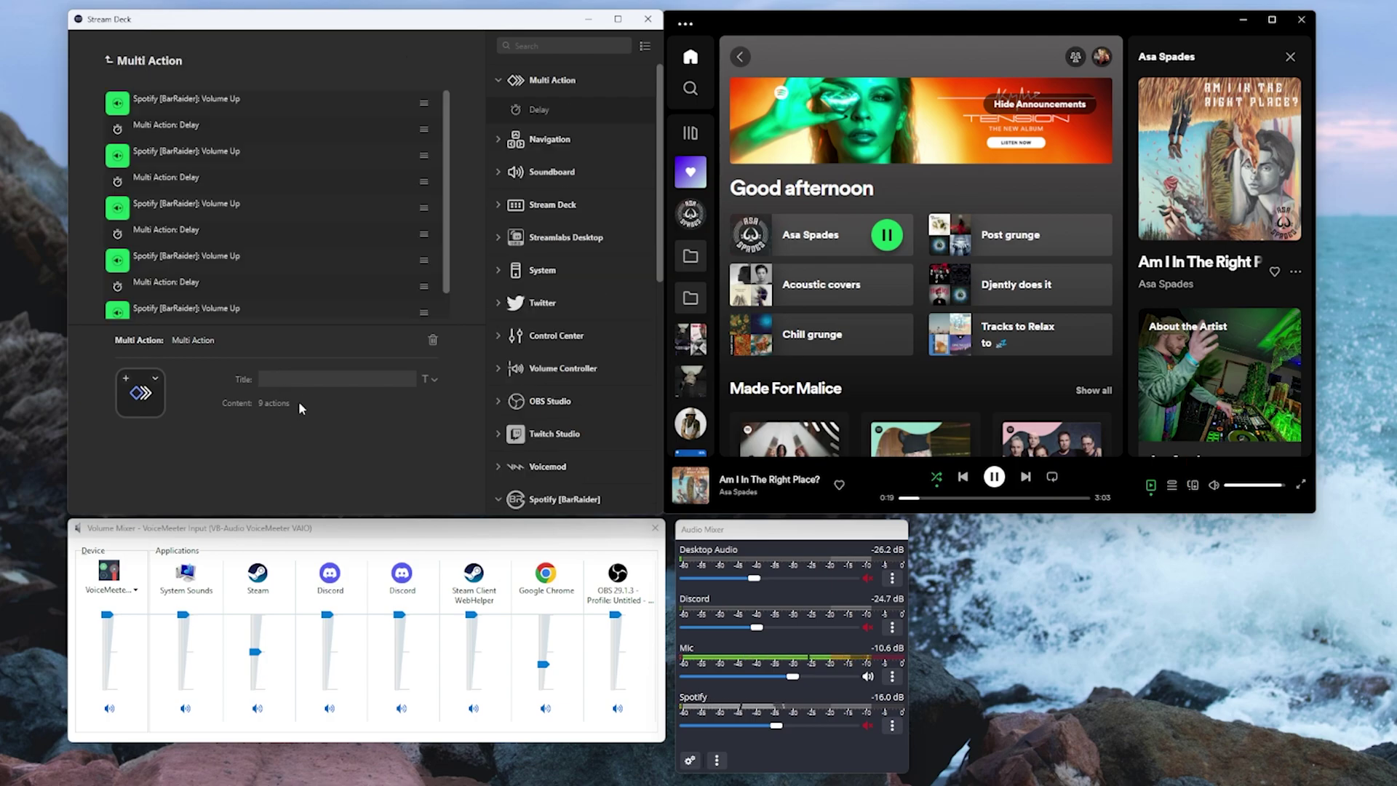
click(181, 105)
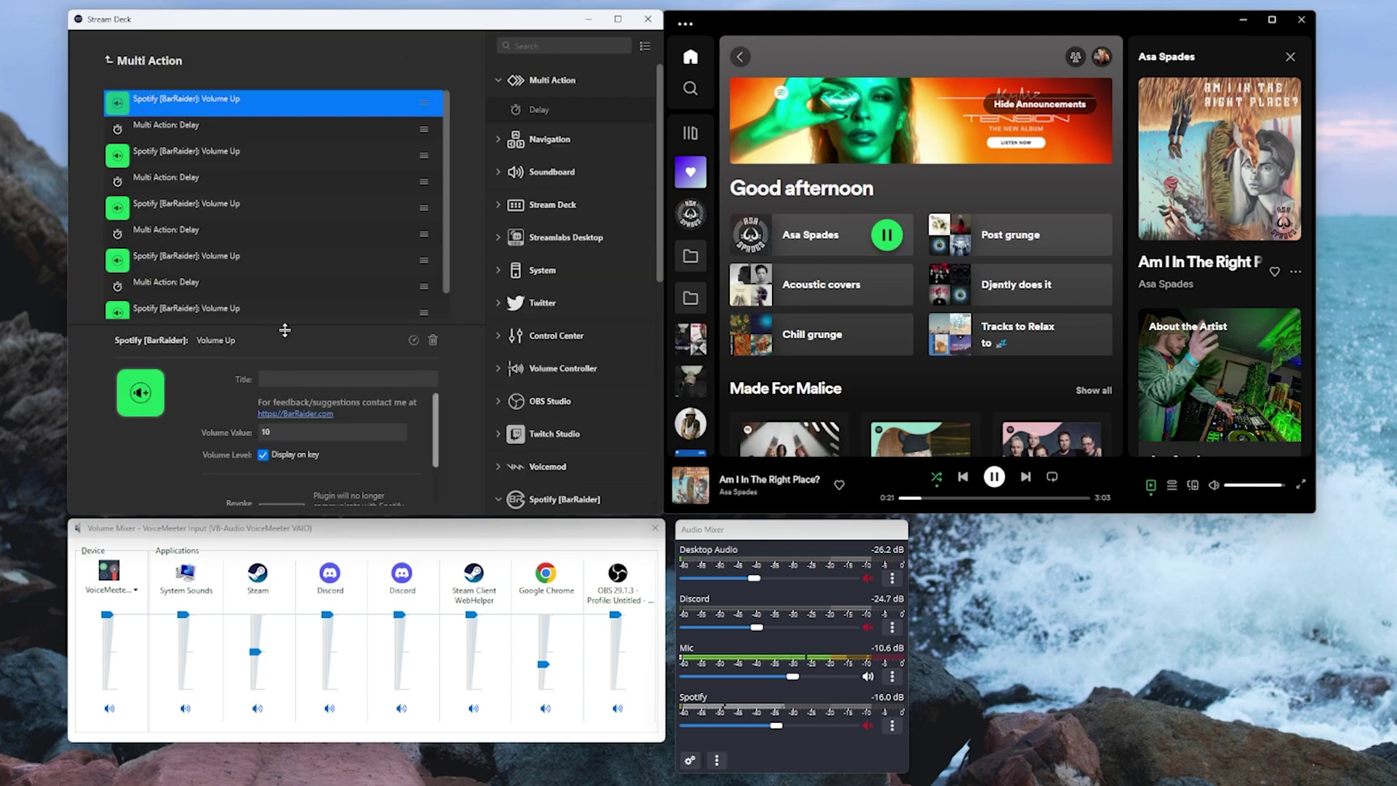
double_click(276, 430)
click(149, 60)
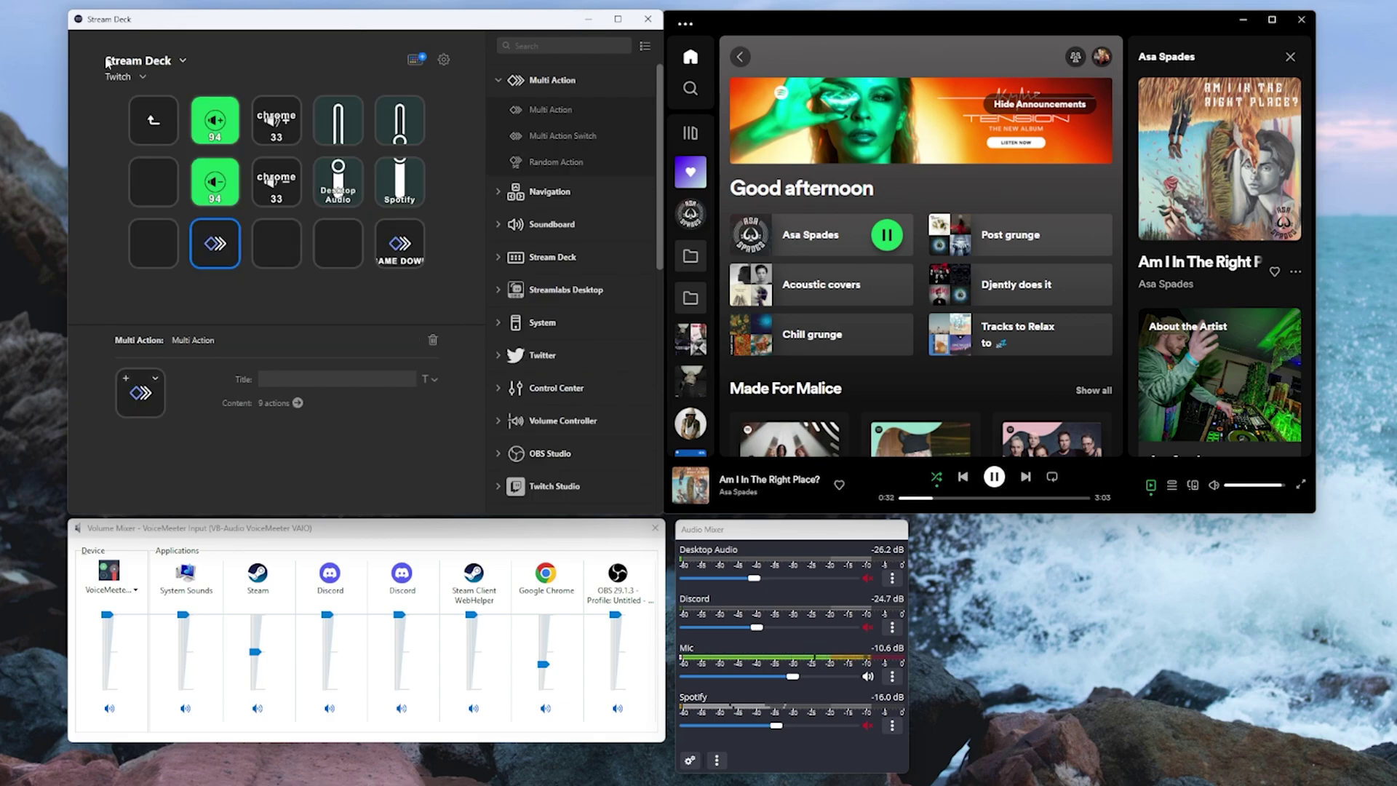